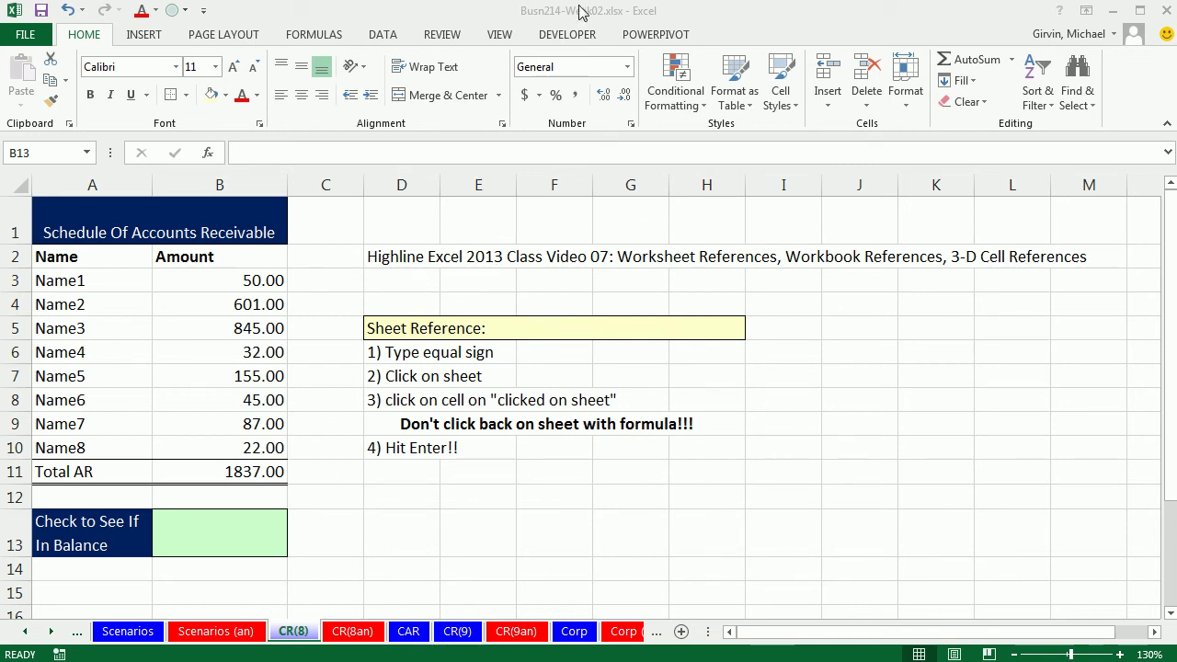
Compare the Total AR cell on the CR(8) sheet with the controlling AR account total on the CAR sheet
left_click(531, 19)
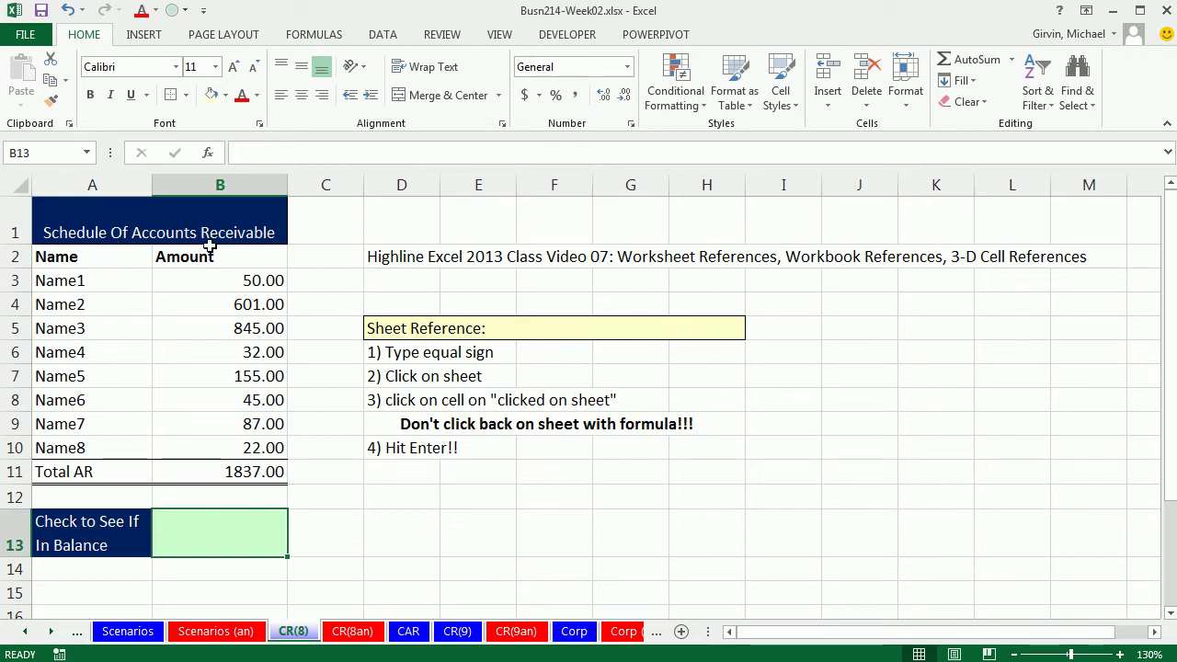
left_click(259, 471)
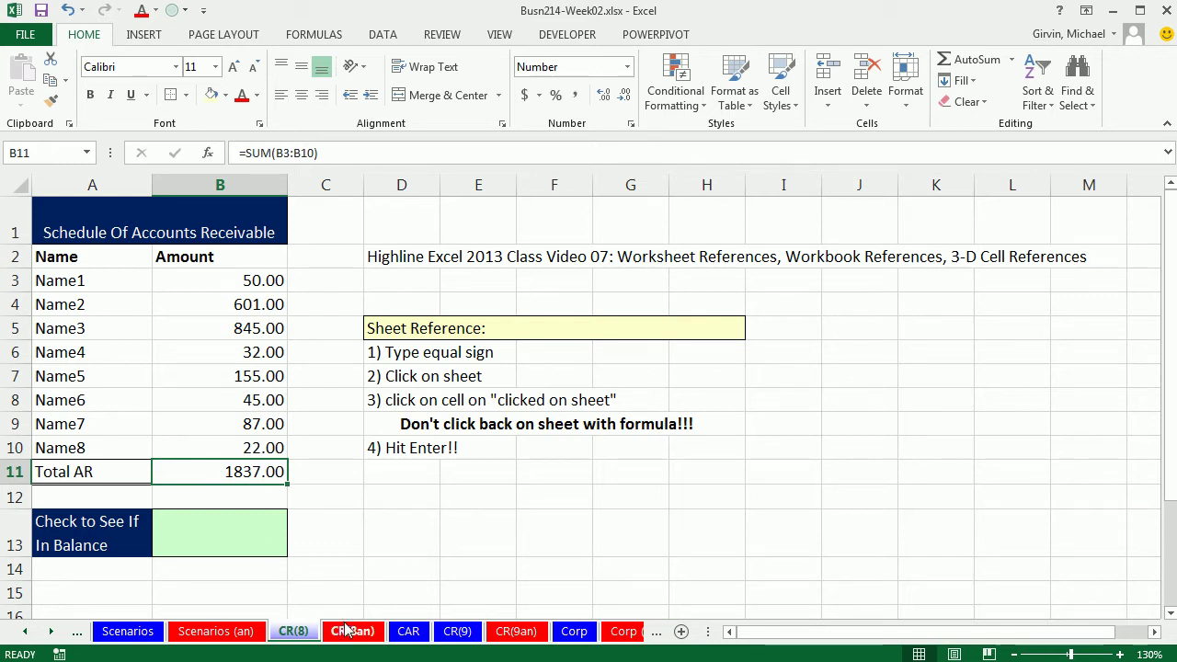
left_click(409, 633)
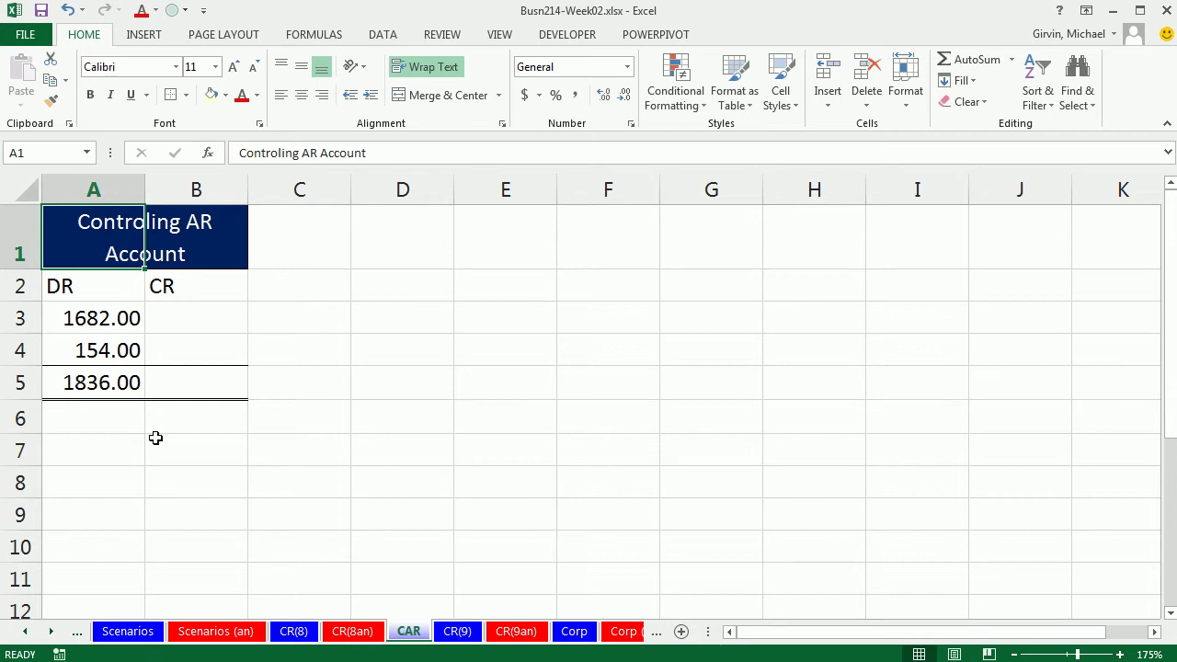
left_click(310, 636)
left_click(215, 525)
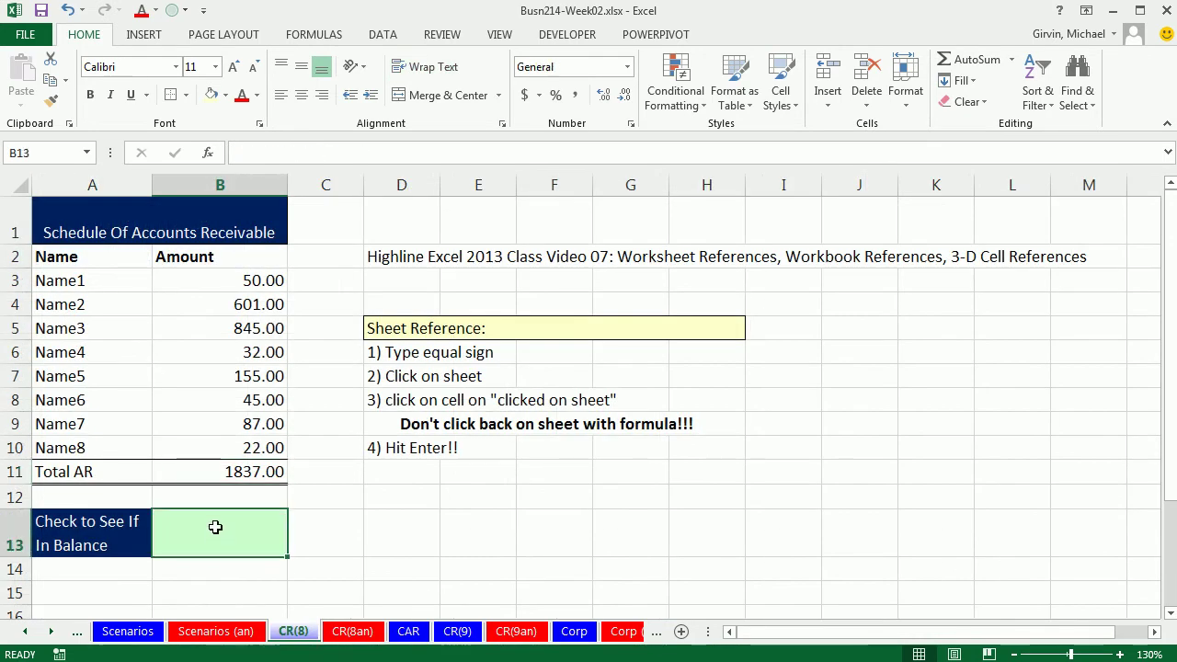
left_click(260, 471)
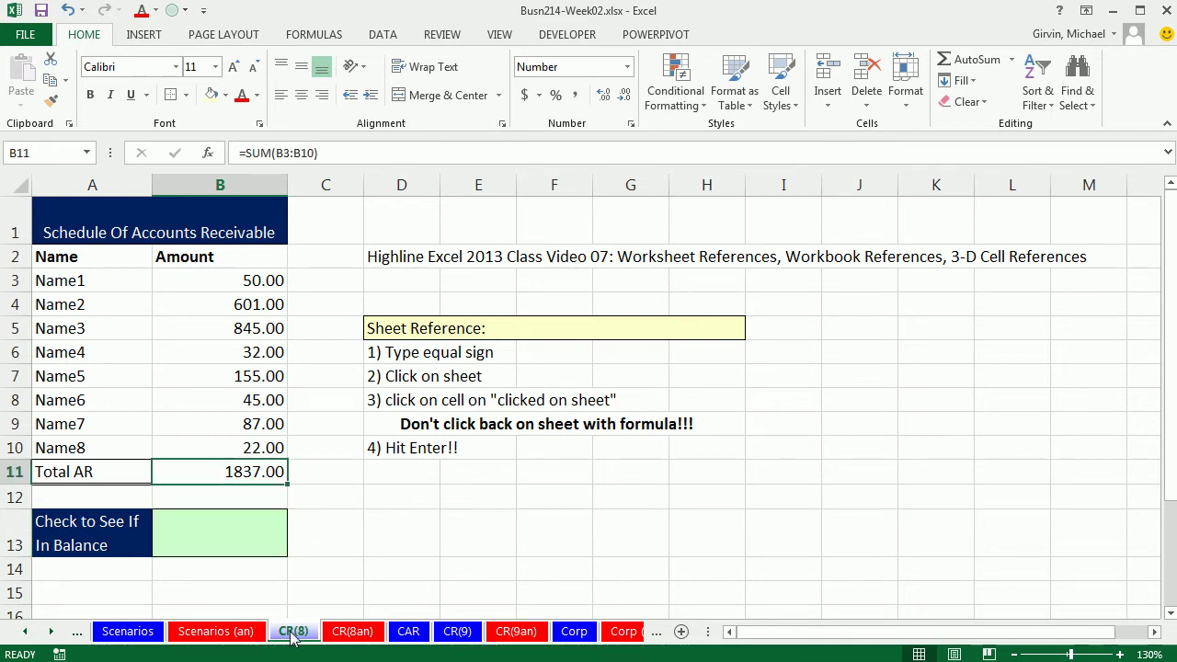
left_click(409, 631)
left_click(94, 382)
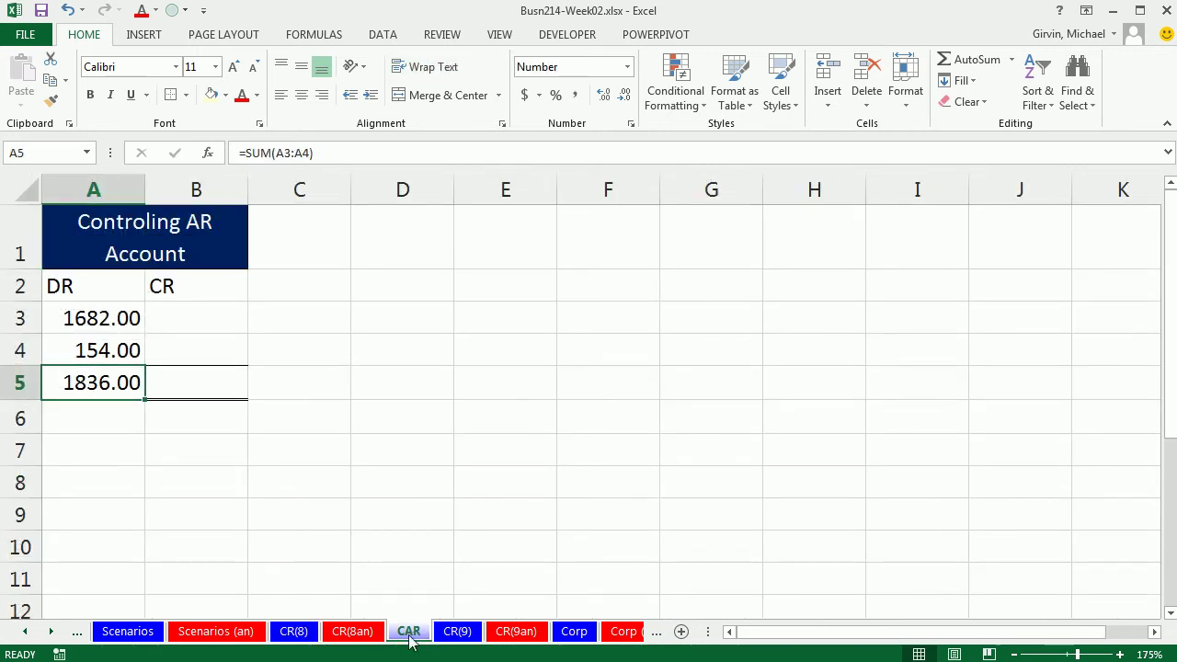
Enter the formula =B11=CAR!A5 in cell B13 of the CR(8) sheet to check whether the two totals balance
left_click(308, 632)
left_click(247, 530)
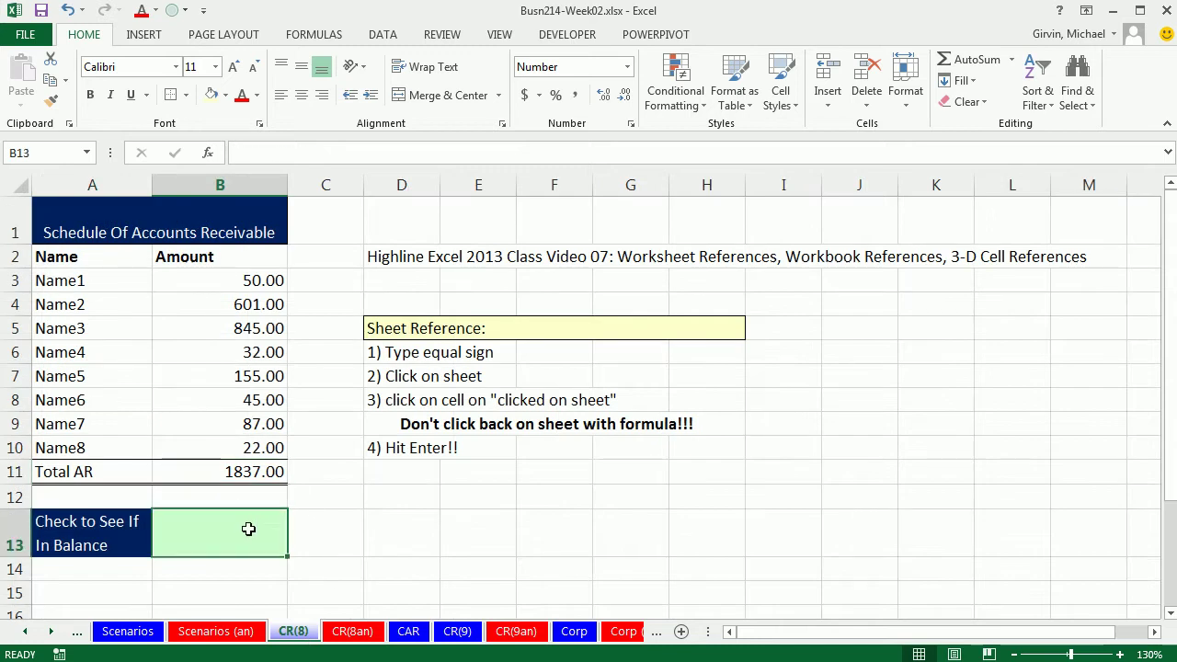
type("=")
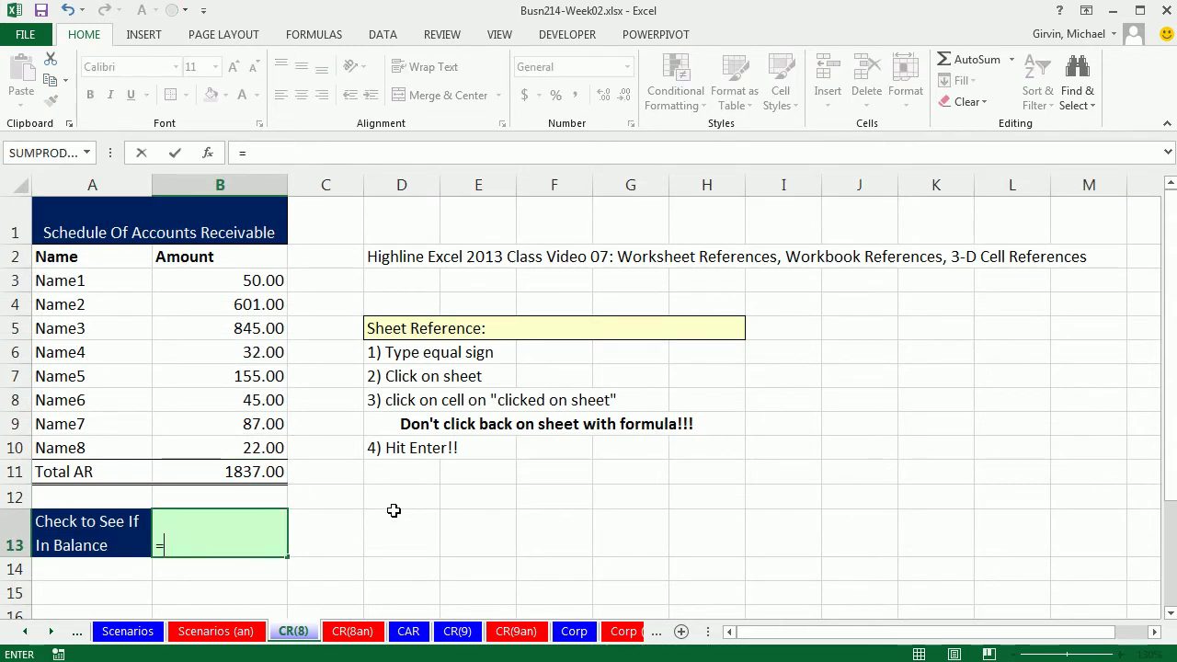
left_click(234, 471)
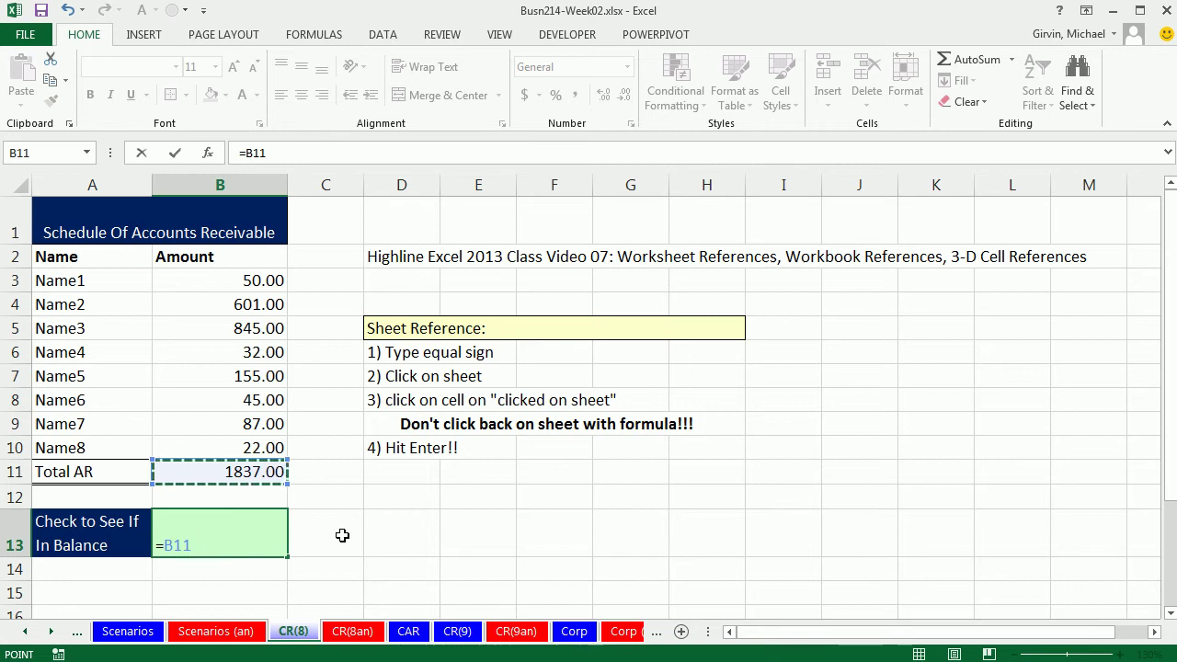
type("=")
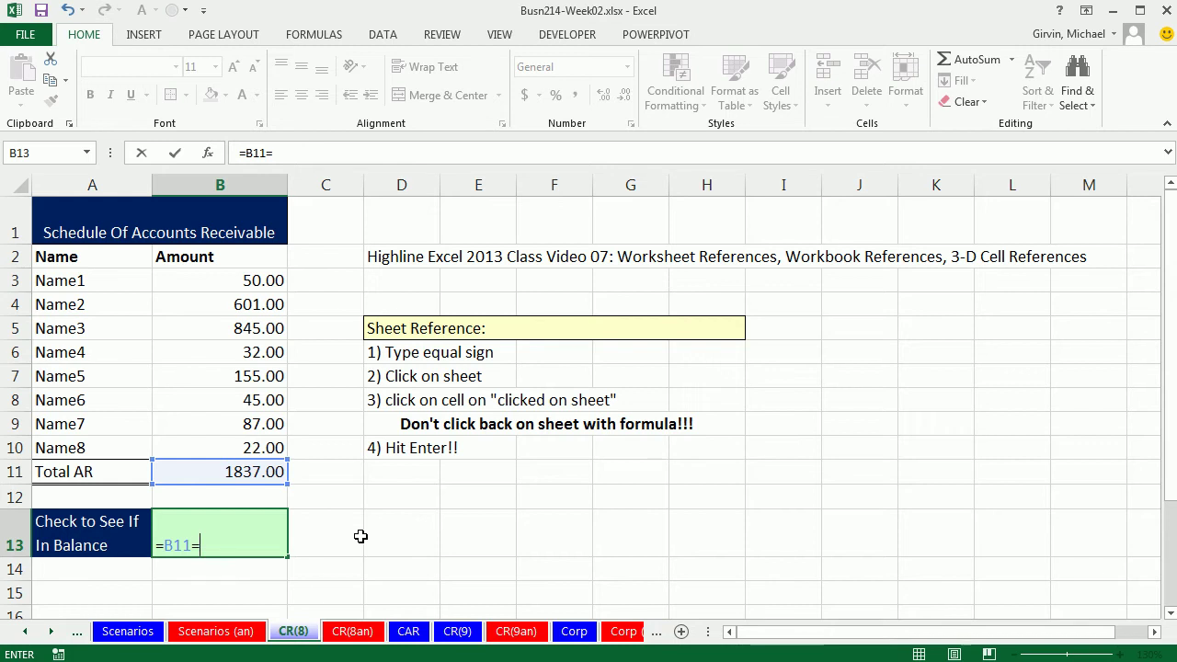
left_click(413, 634)
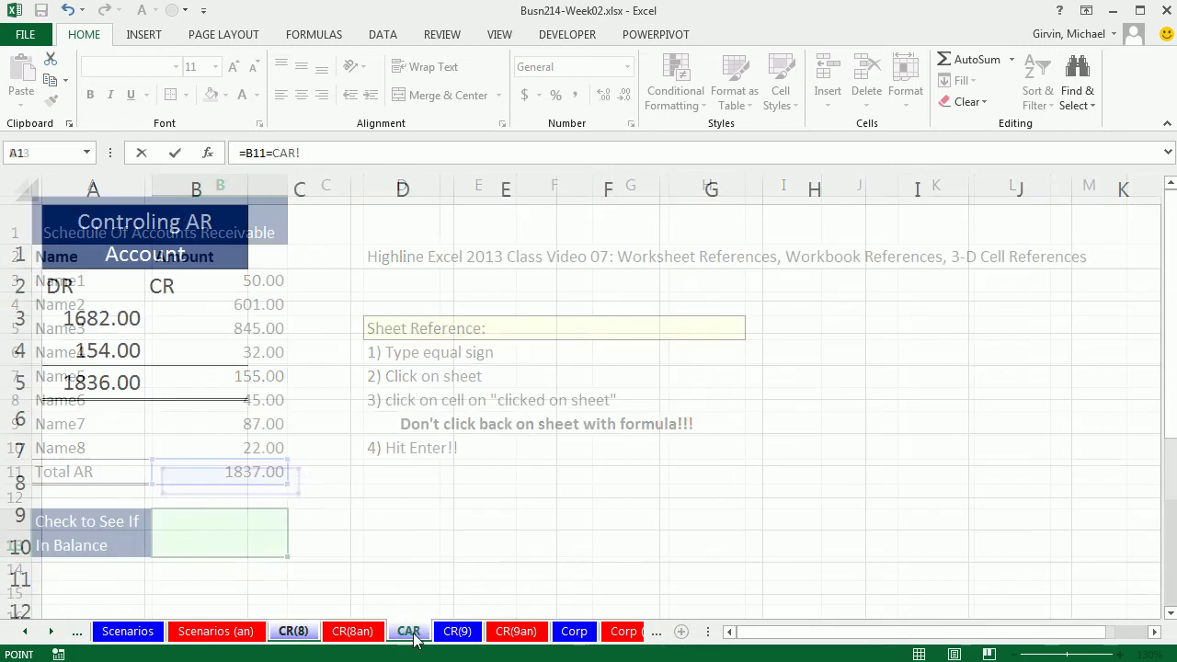
left_click(99, 385)
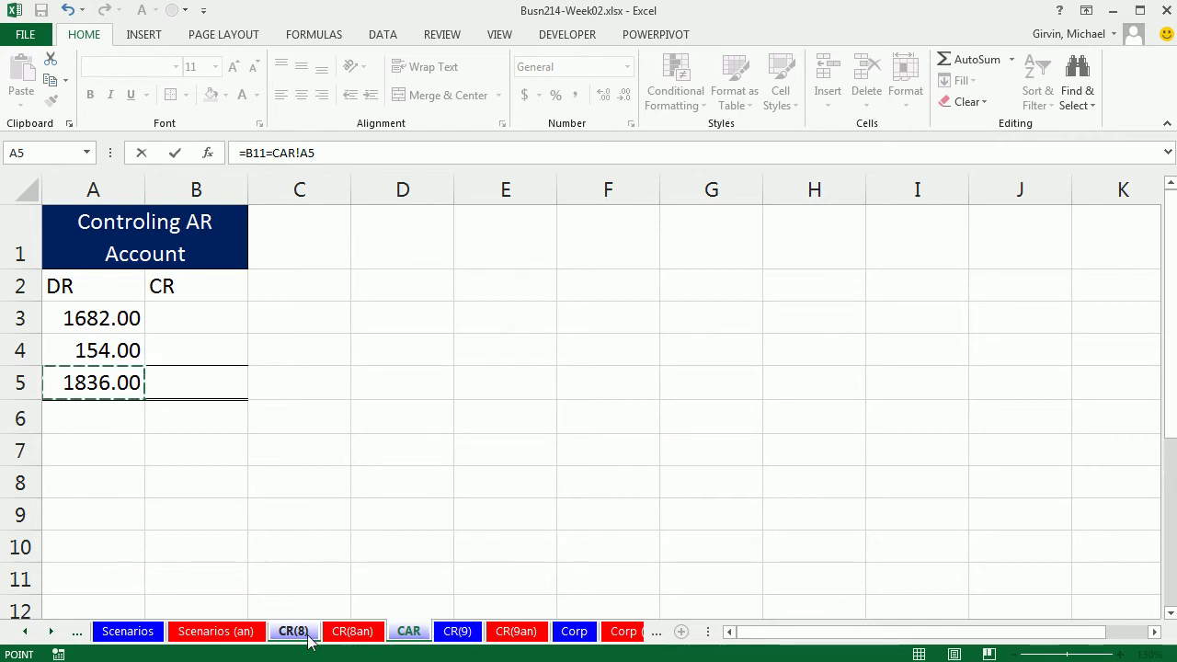
key("Return")
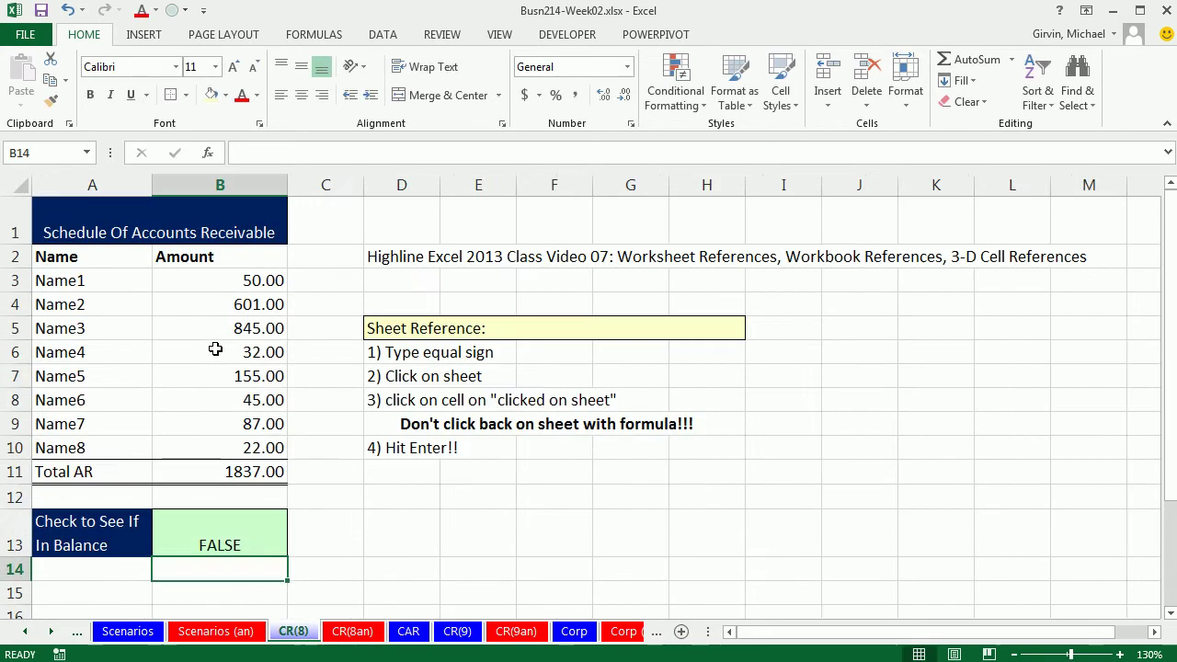
Examine the sheet reference inside the balance check formula in B13
left_click(247, 548)
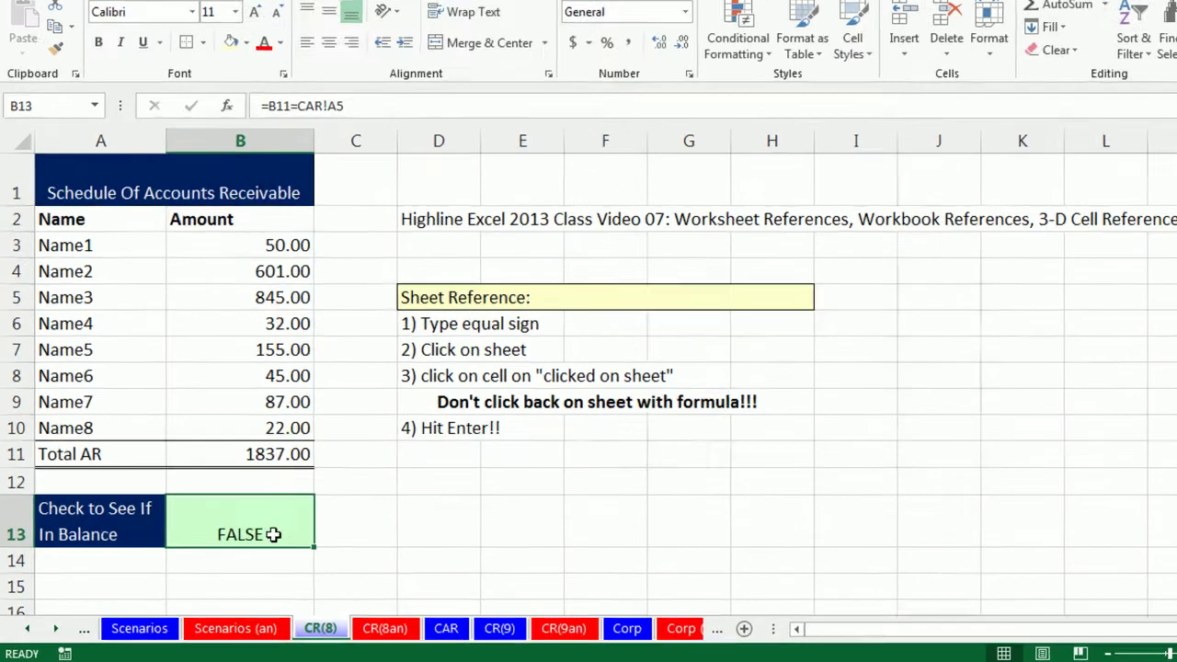
key("F2")
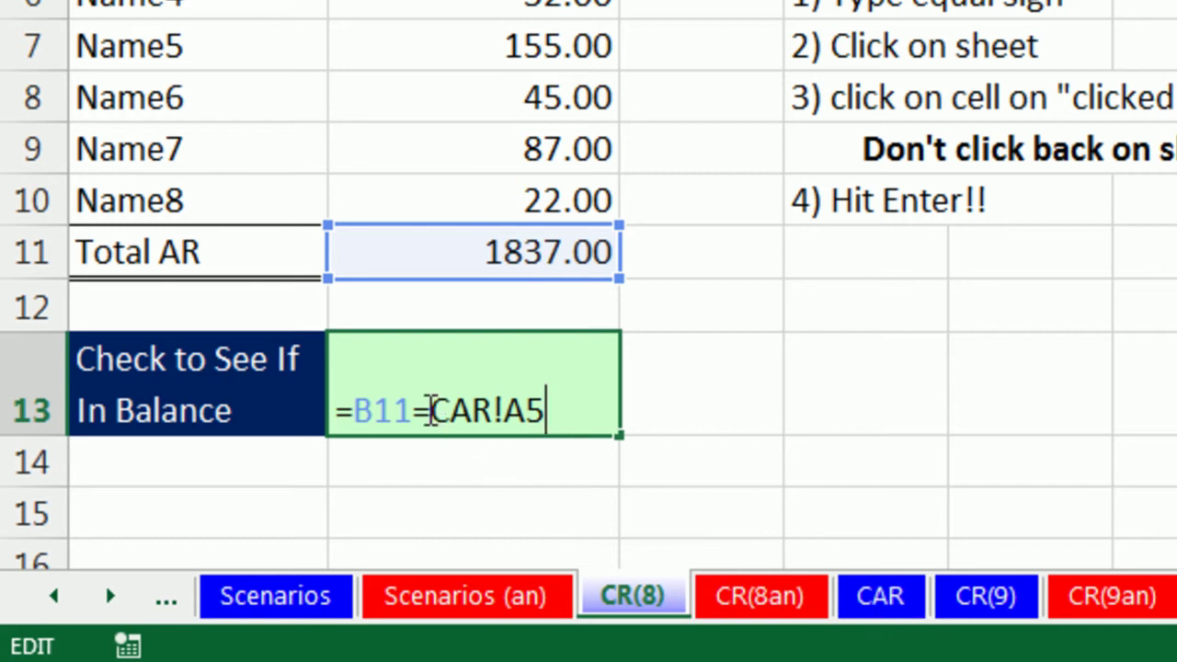
key("Return")
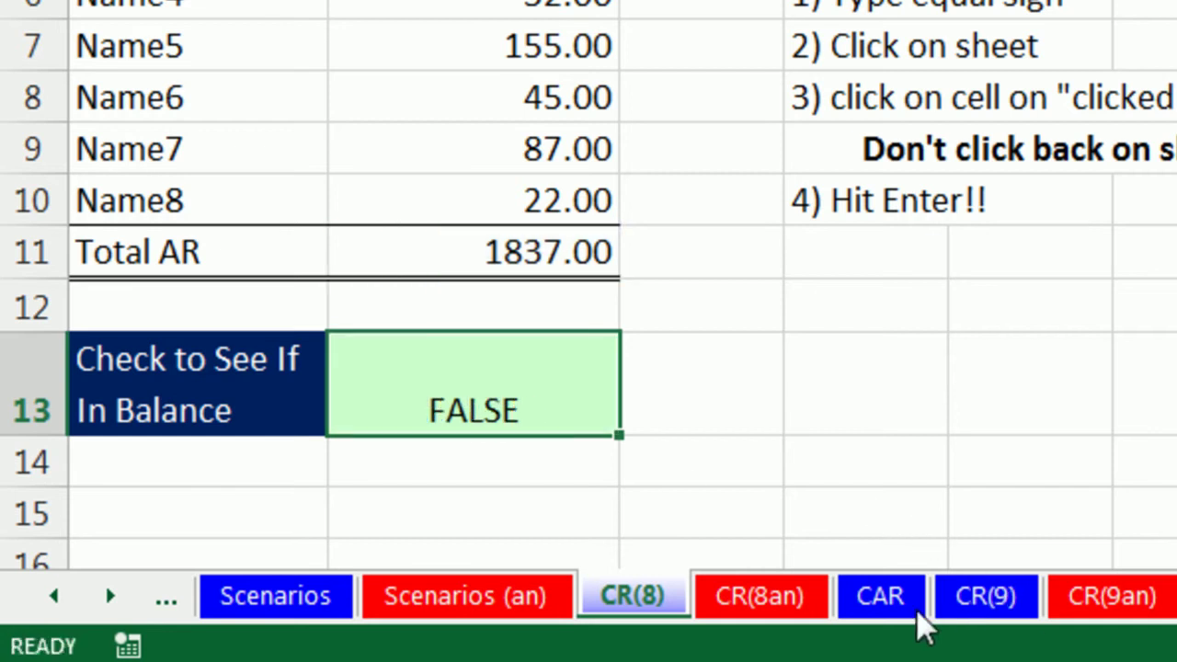
Rename the CAR sheet to "CA R" with a space in its name
left_click(899, 598)
left_click(894, 596)
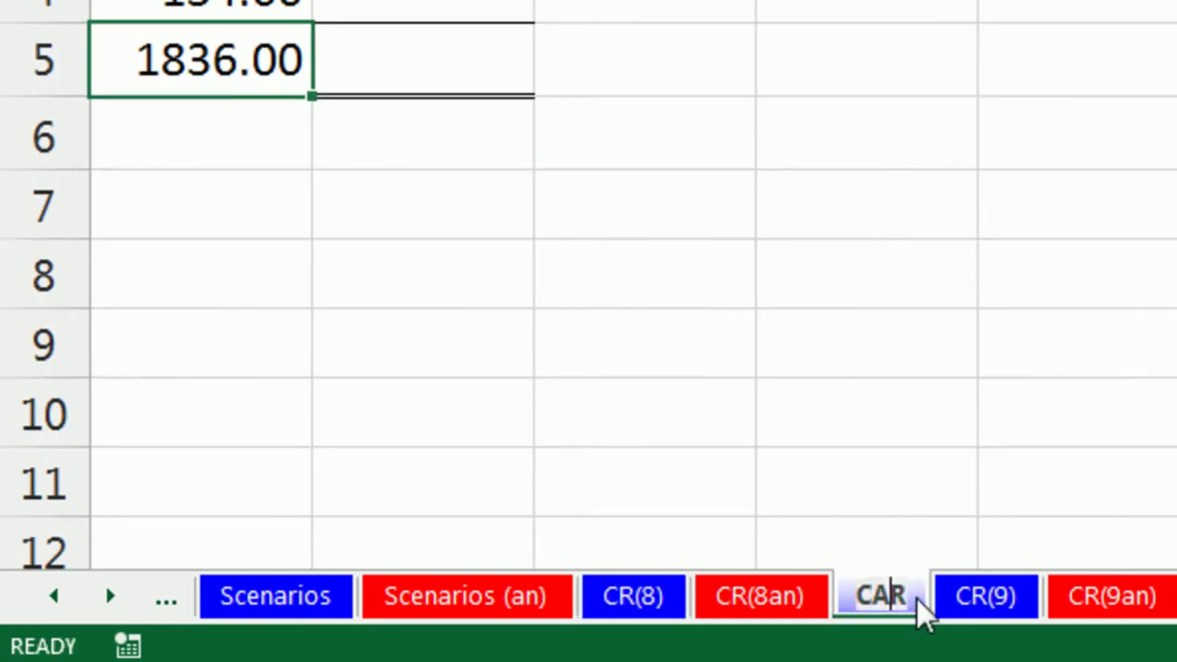
key("Return")
left_click(975, 407)
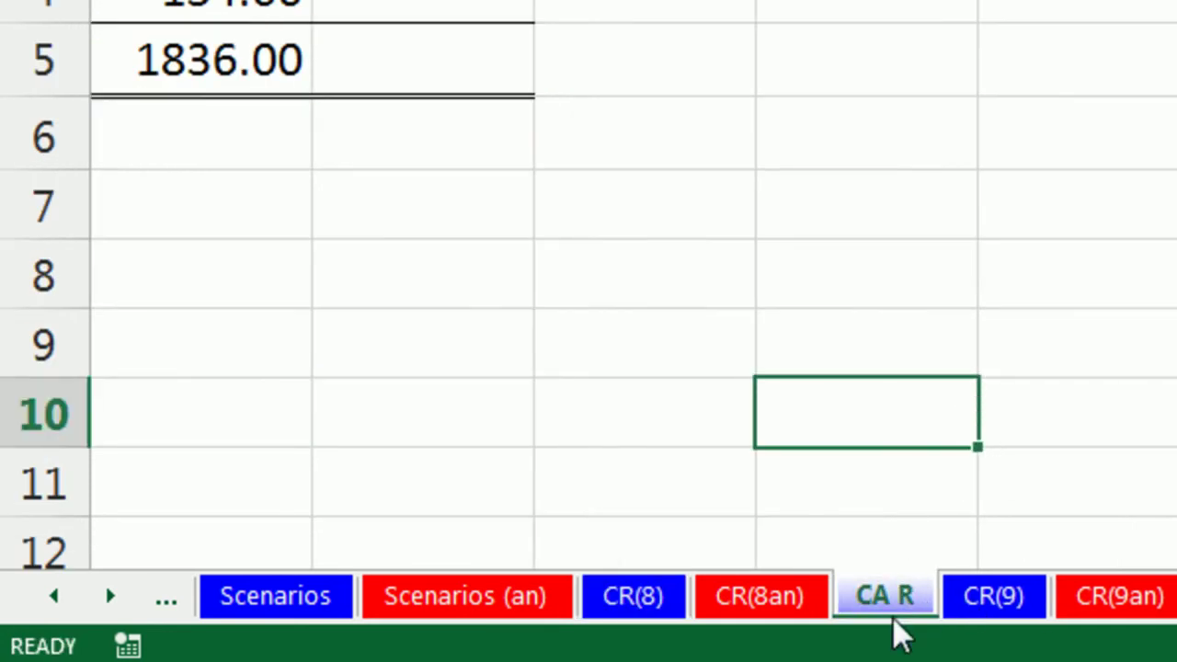
Inspect the B13 formula on the CR(8) sheet for how it references a sheet name containing a space
left_click(636, 609)
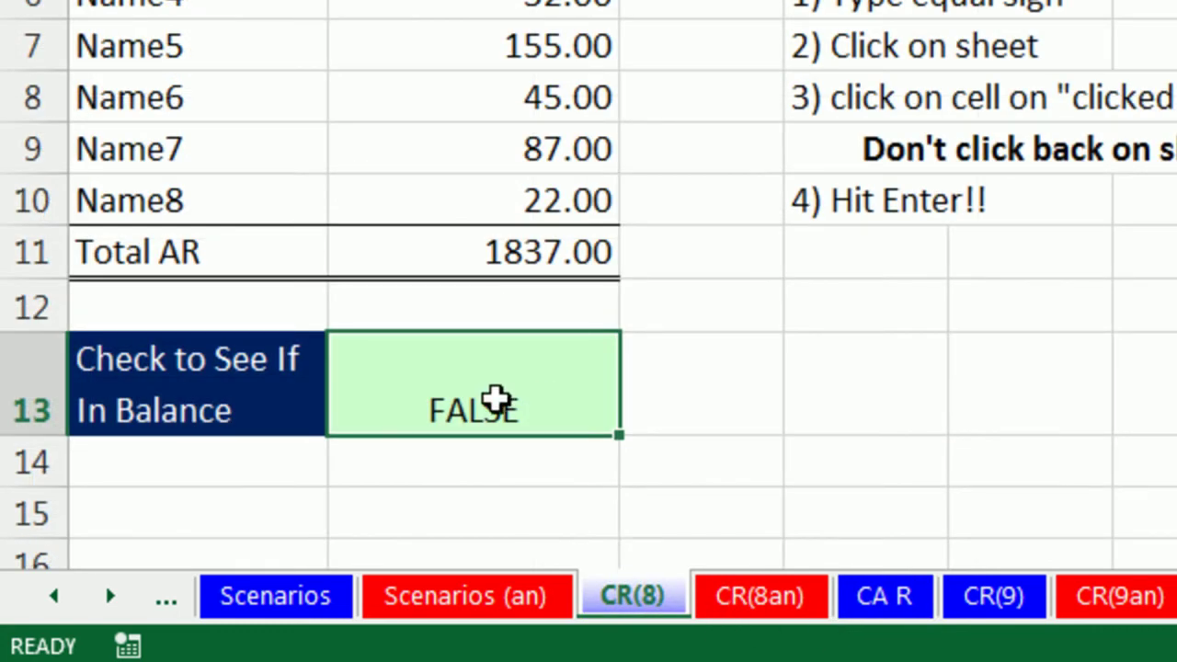
key("F2")
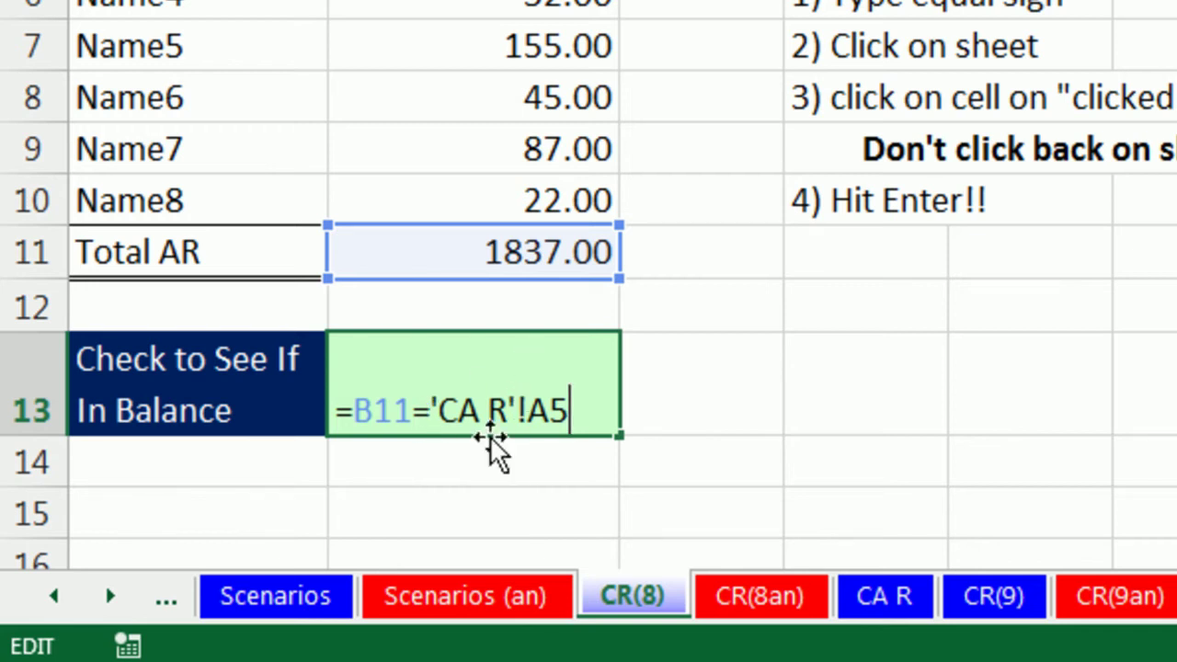
key("Return")
Rename the "CA R" sheet back to "CAR" by removing the space
left_click(900, 597)
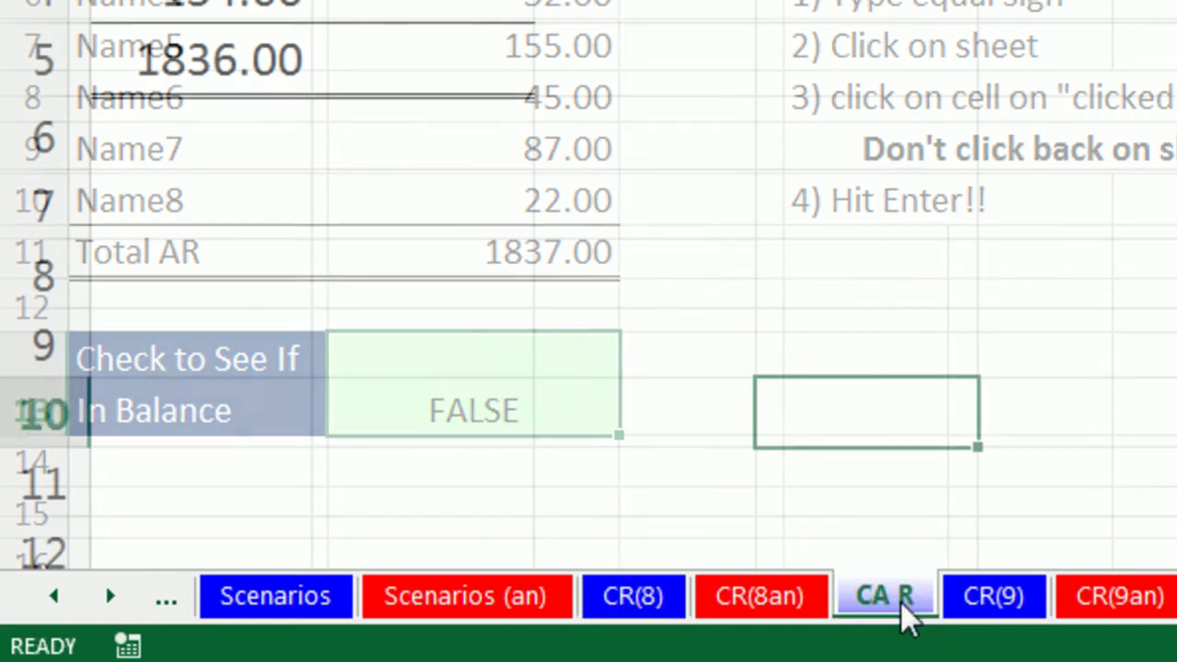
left_click(899, 595)
key("BackSpace")
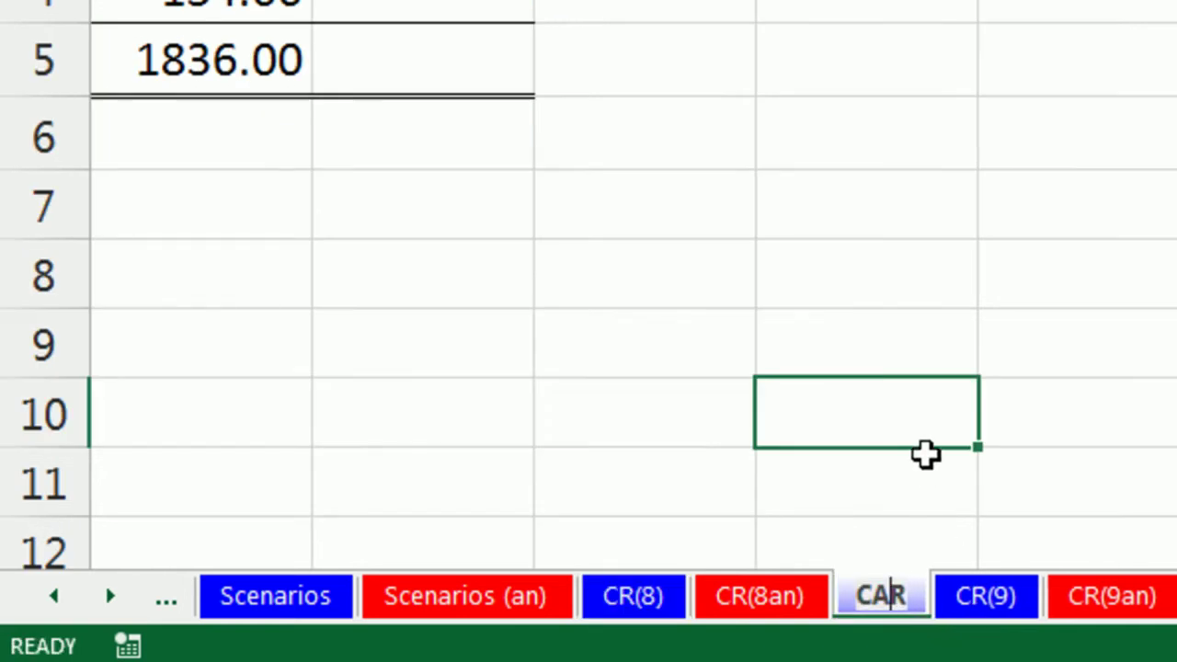
left_click(809, 487)
Recheck the B13 formula on the CR(8) sheet for the syntax used with the space-free sheet name
left_click(638, 594)
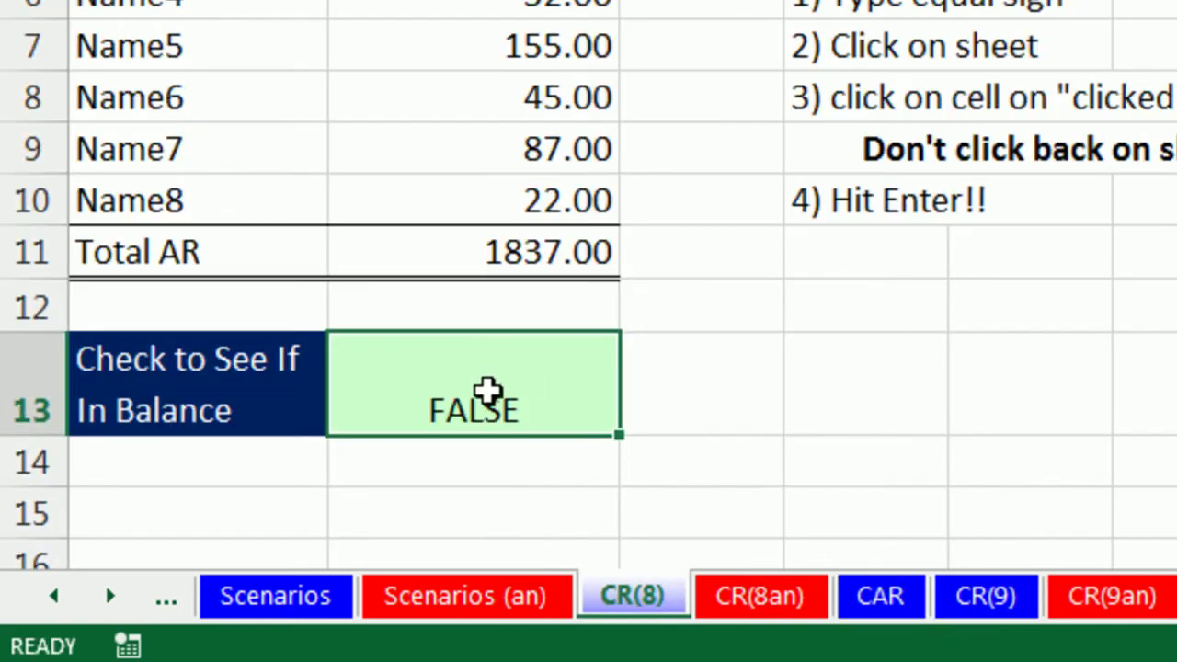
double_click(488, 396)
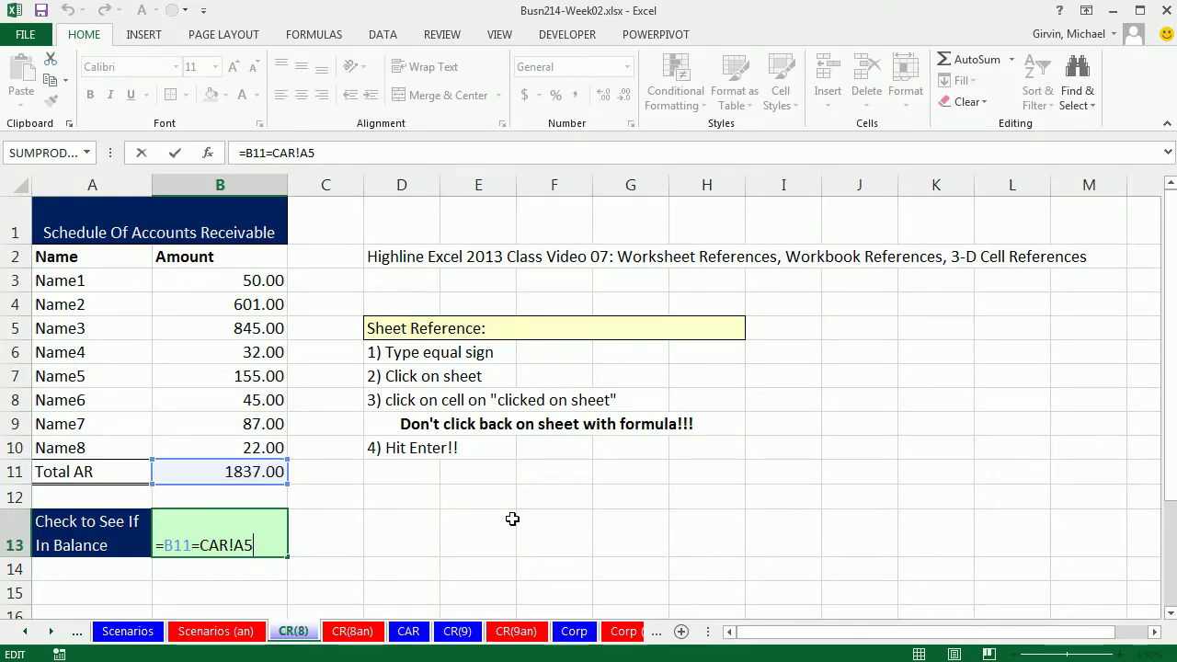
key("ctrl+Return")
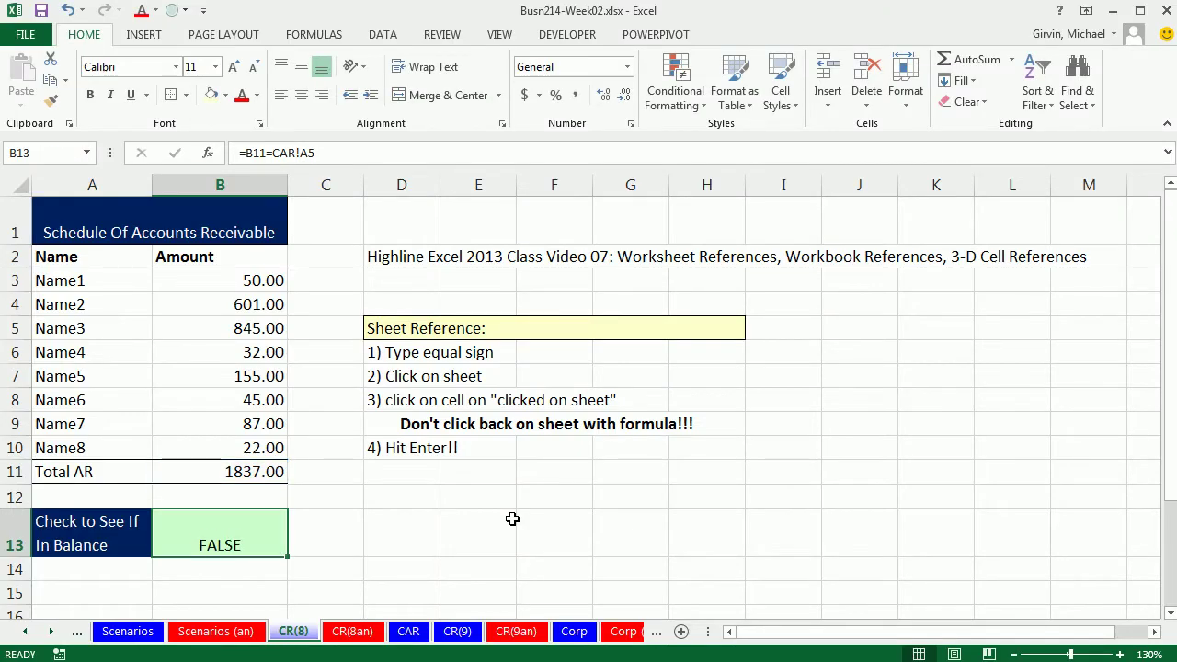
Review the Current Net Income formula in B10 on the CR(9) sheet and the ranges it uses
left_click(459, 632)
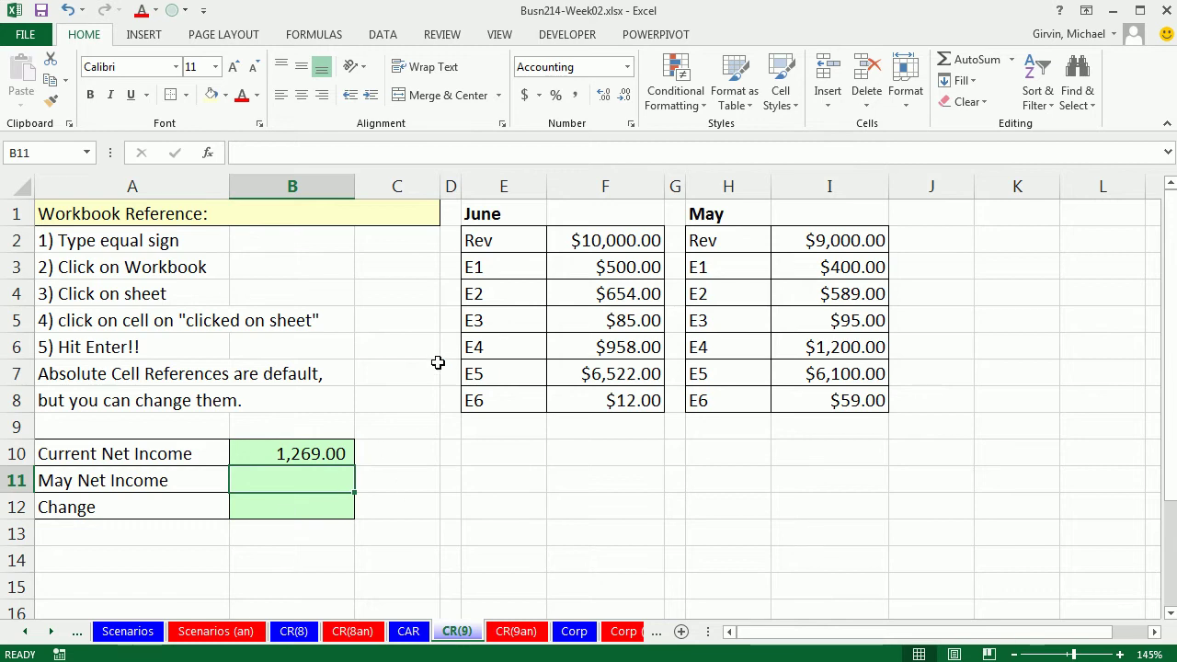
left_click(317, 454)
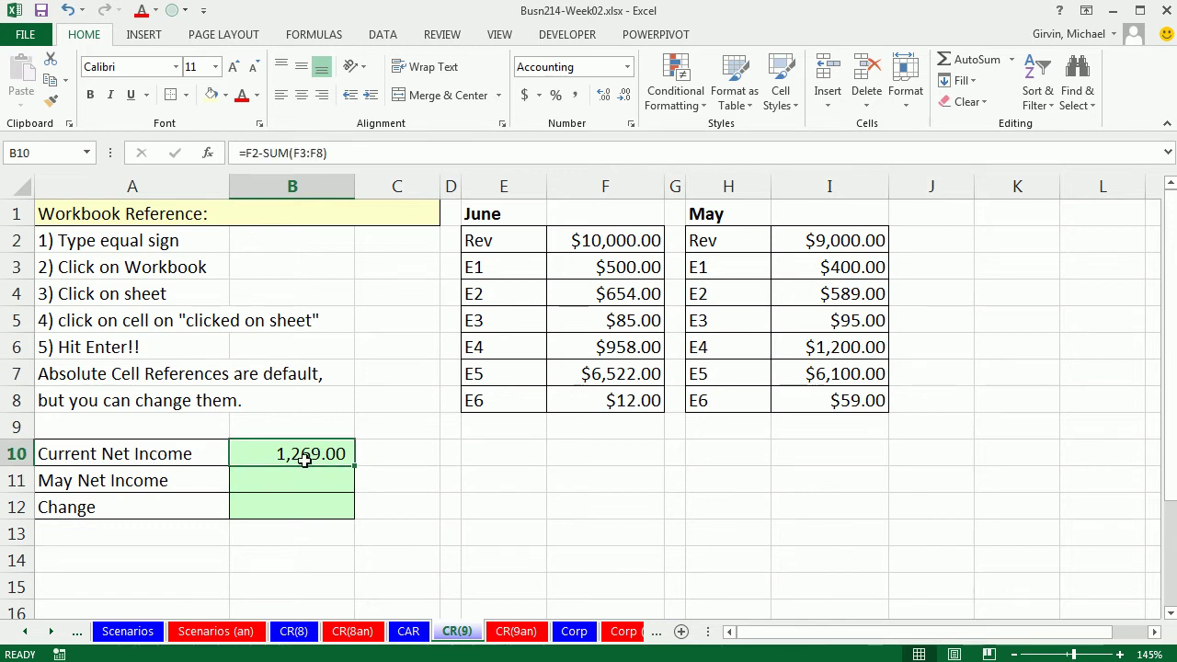
key("F2")
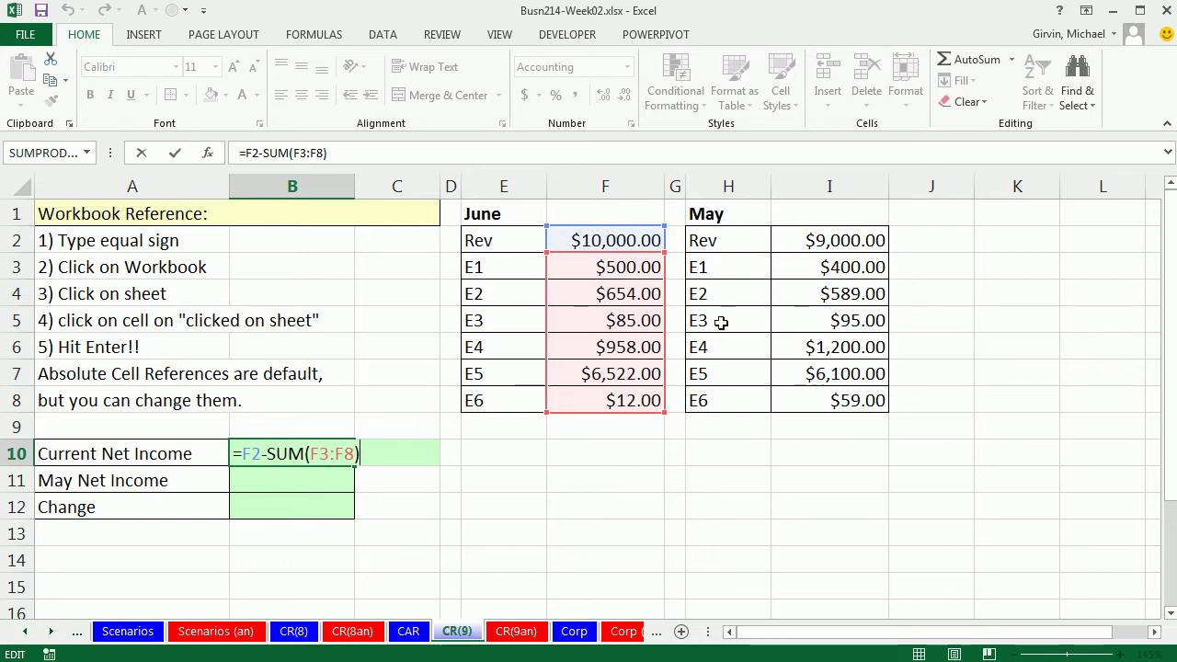
key("Escape")
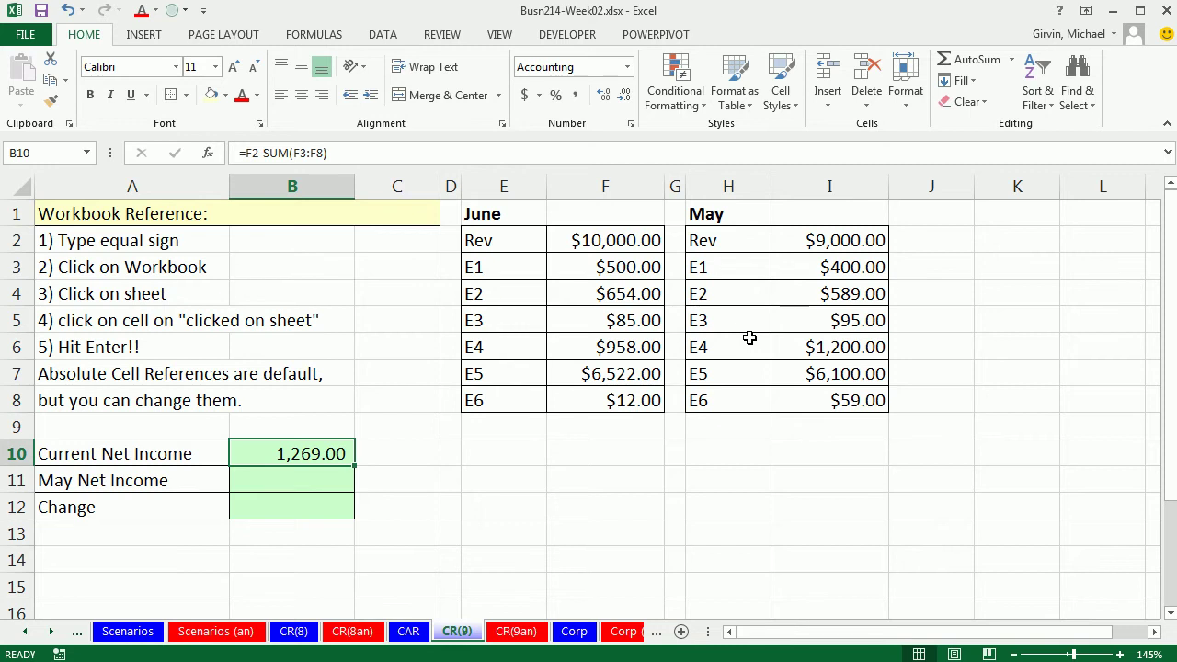
Copy the May table H1:I8 from the CR(9) sheet into cell A1 of a new blank workbook
left_click_drag(711, 214, 857, 395)
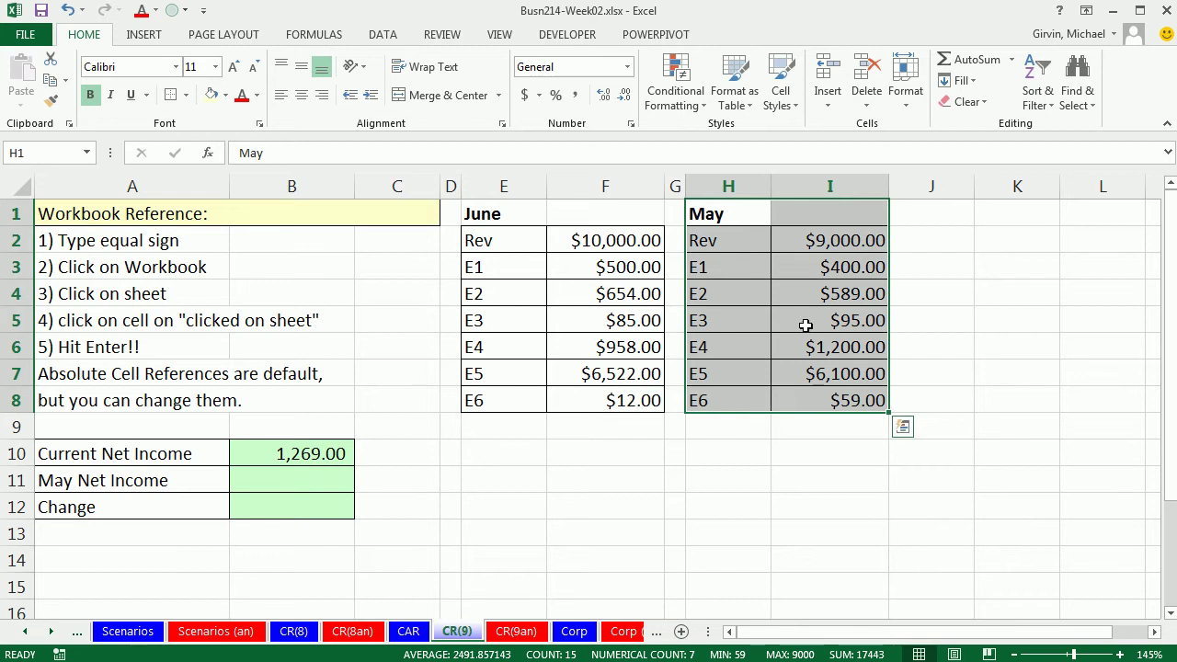
key("ctrl+c")
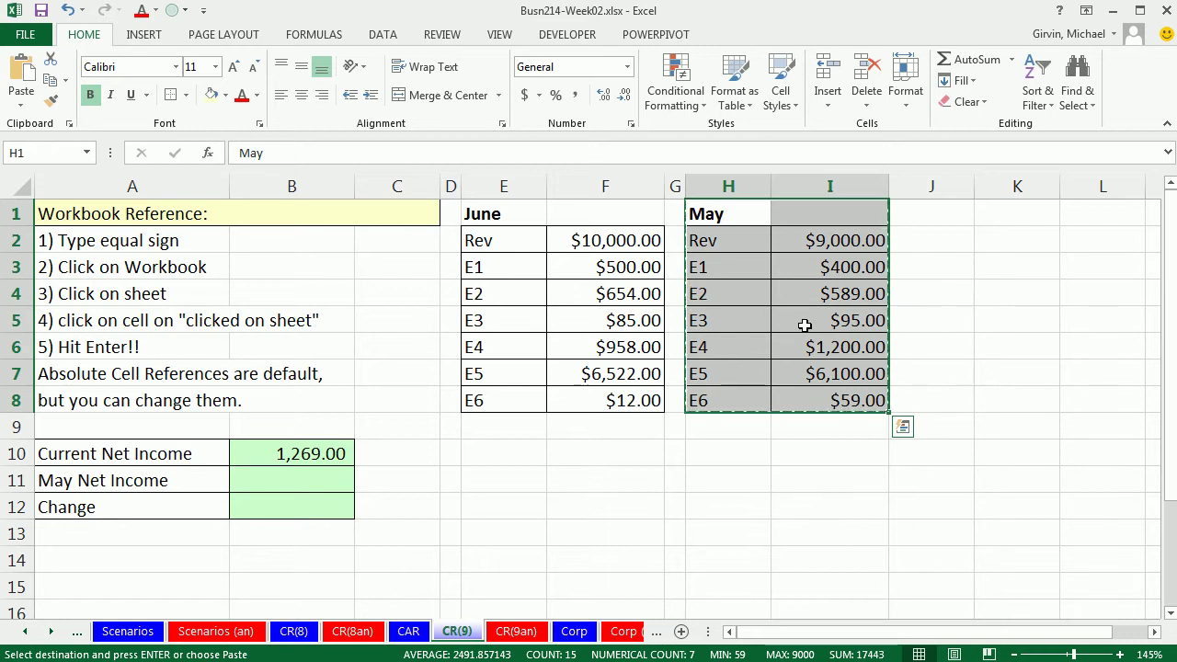
key("ctrl+n")
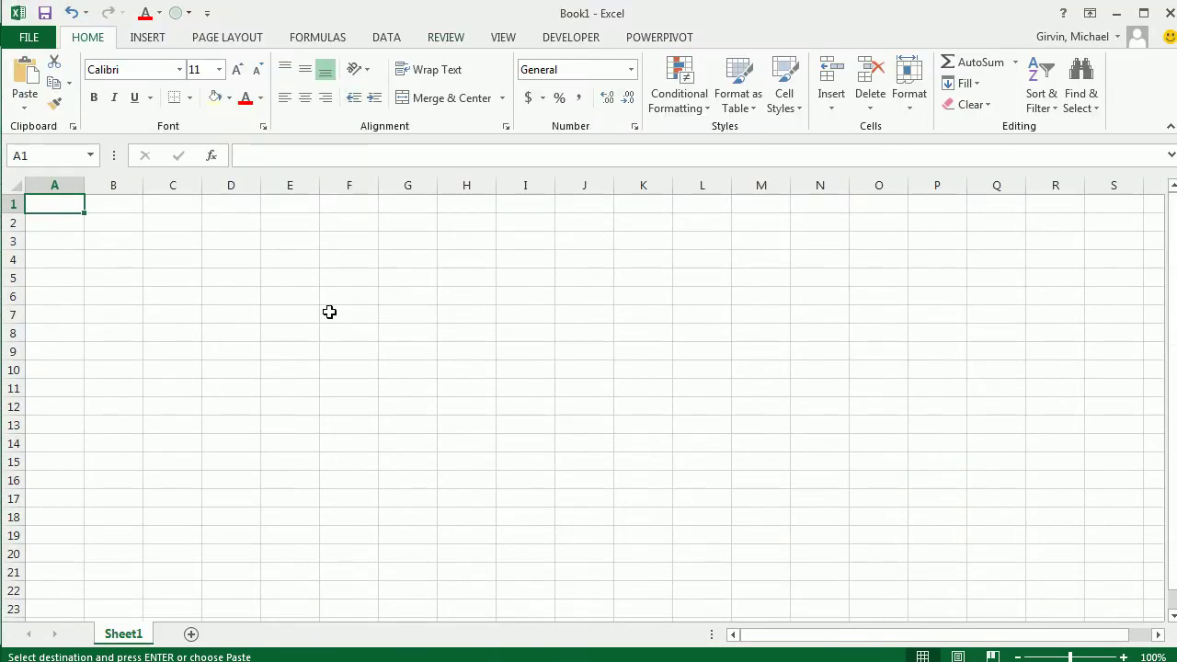
key("ctrl+v")
scroll(278, 402, "up", 8)
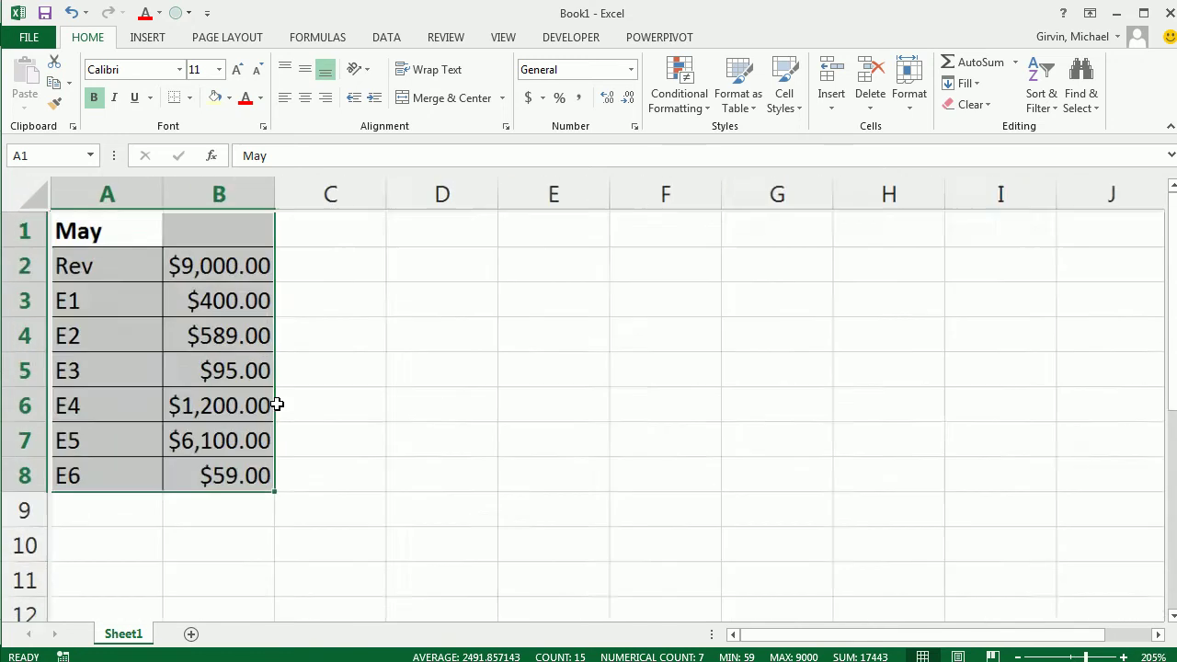
Rename the Sheet1 worksheet in the new workbook to May
double_click(134, 638)
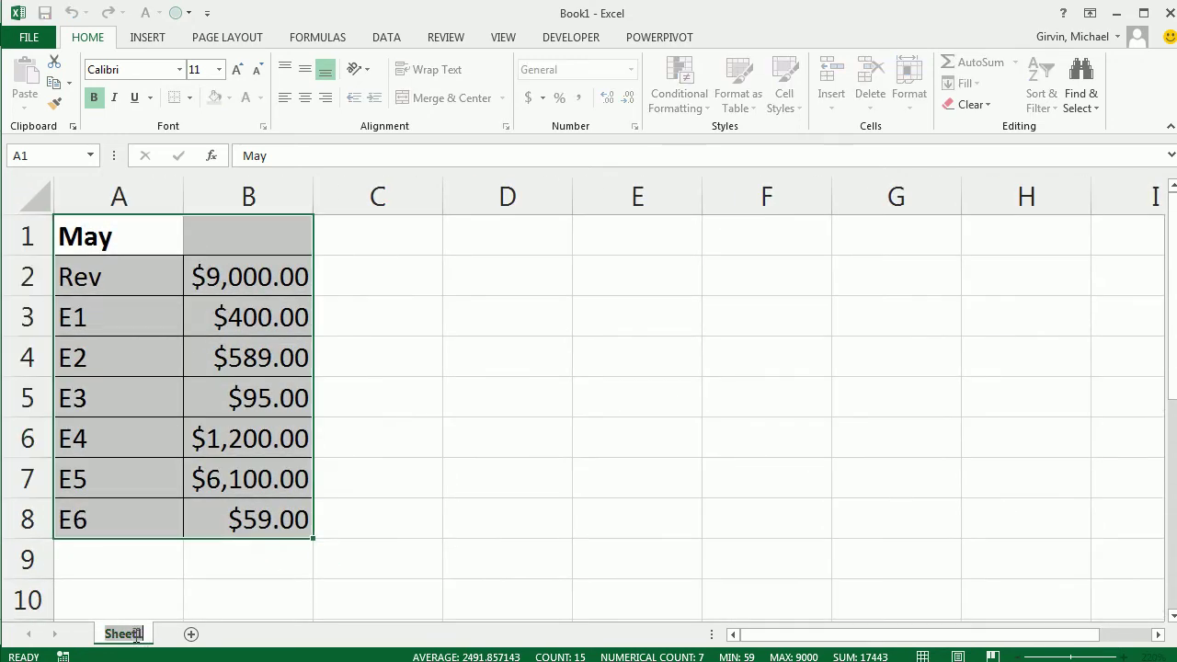
type("May")
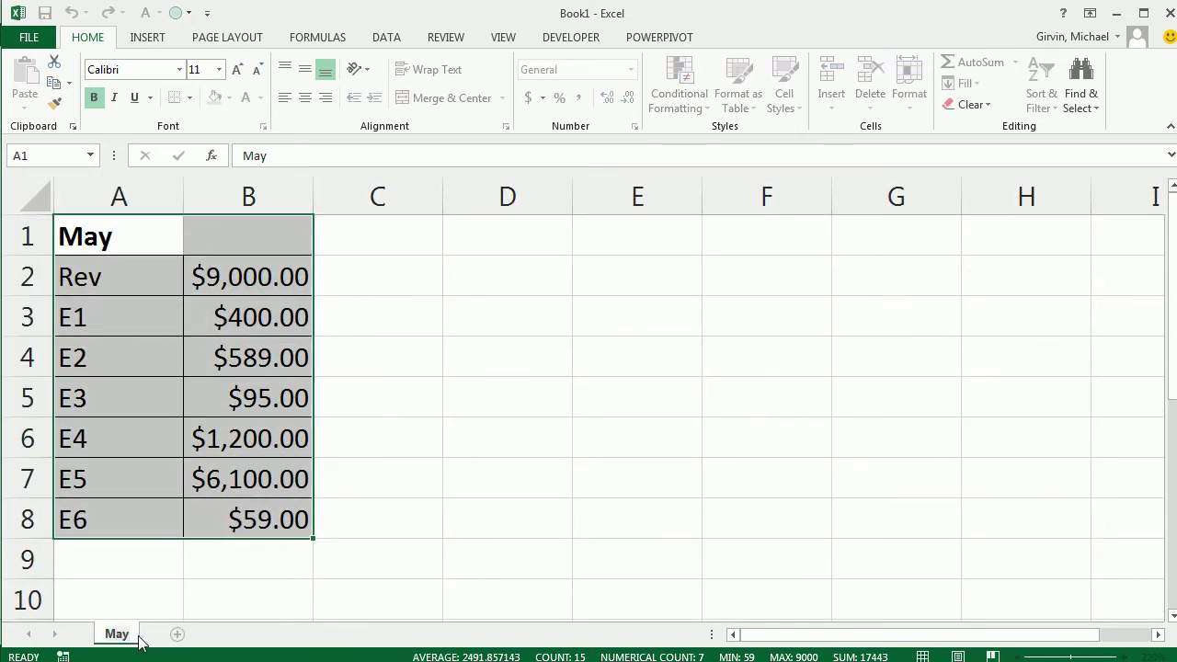
key("Return")
Save the new workbook to the Desktop under the name Book1.xlsx
key("F12")
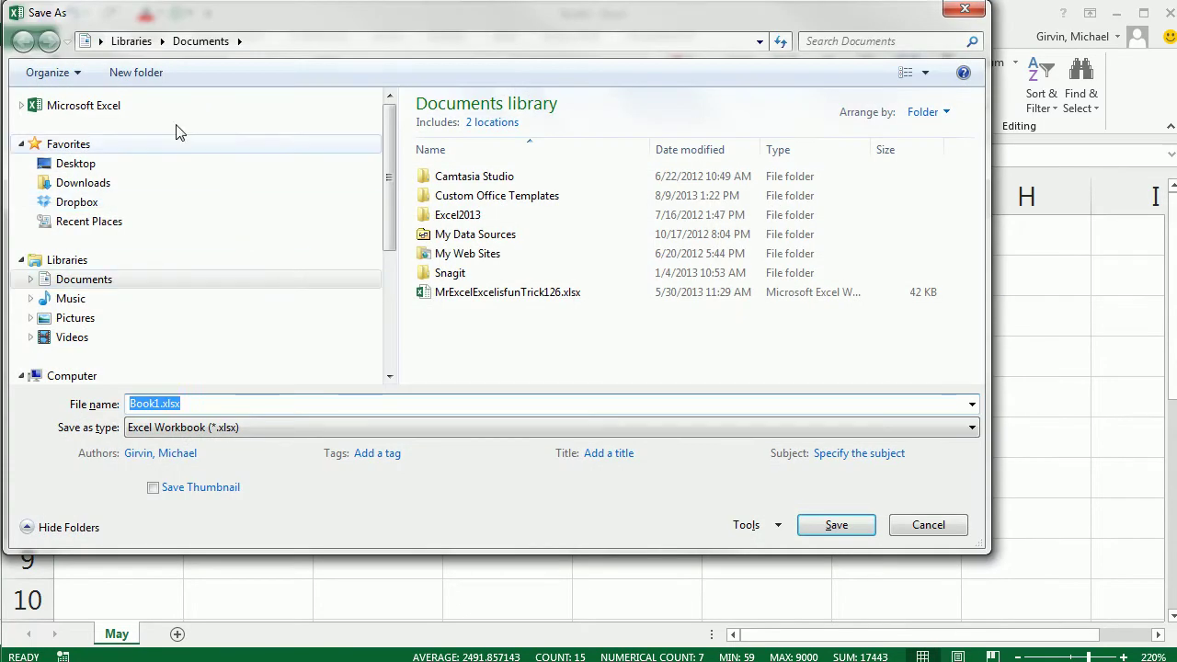
left_click(46, 165)
left_click(832, 525)
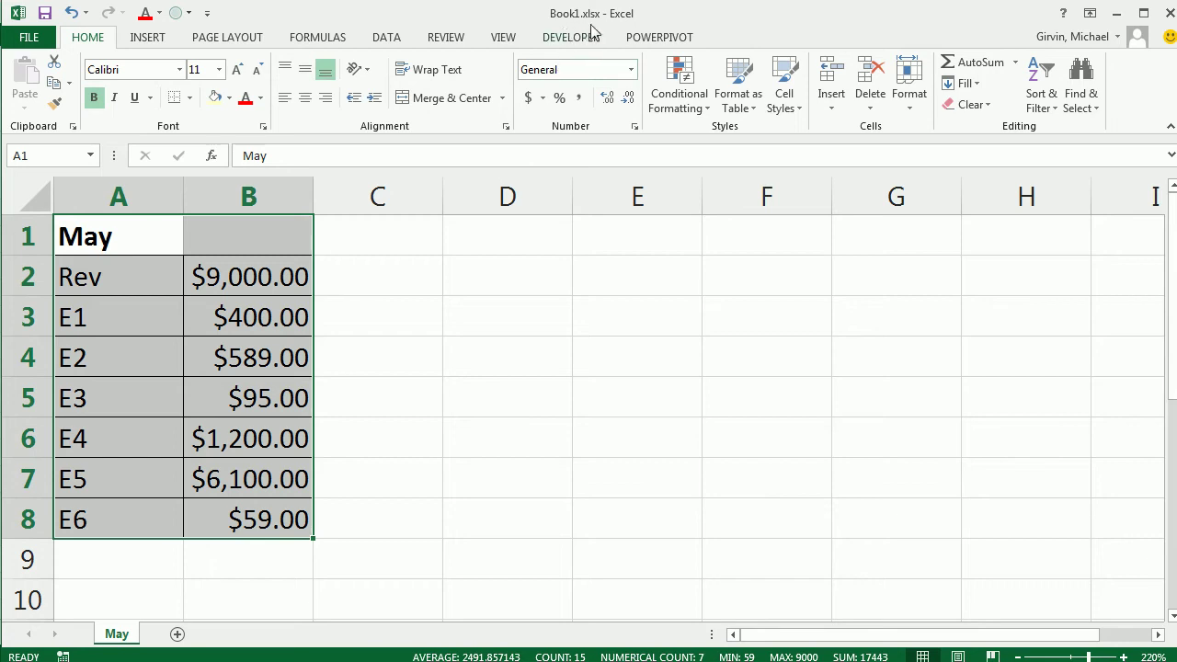
Save the workbook again on the Desktop under the new file name MayNetIncome
key("F12")
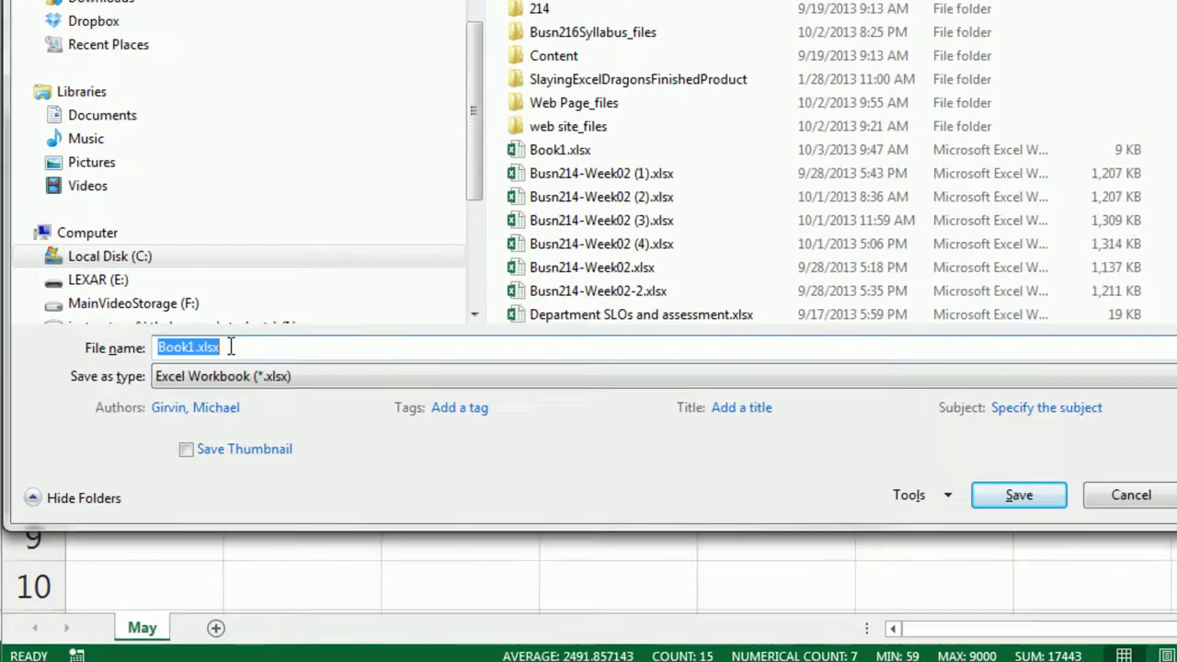
type("MayNetIncome")
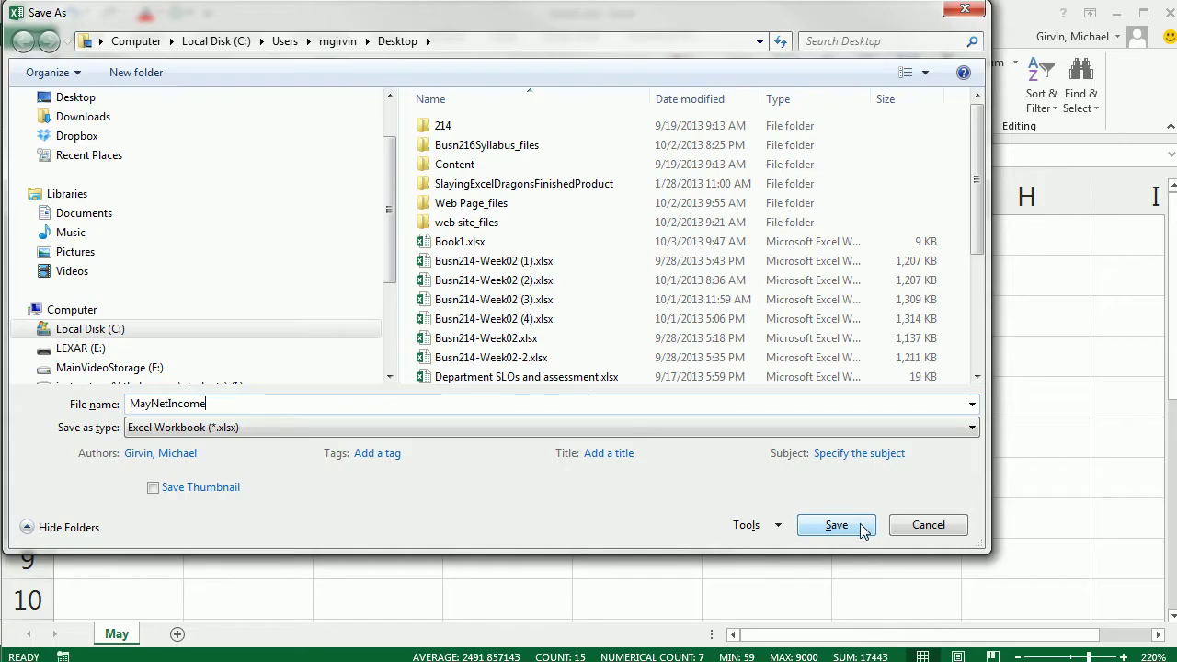
left_click(864, 530)
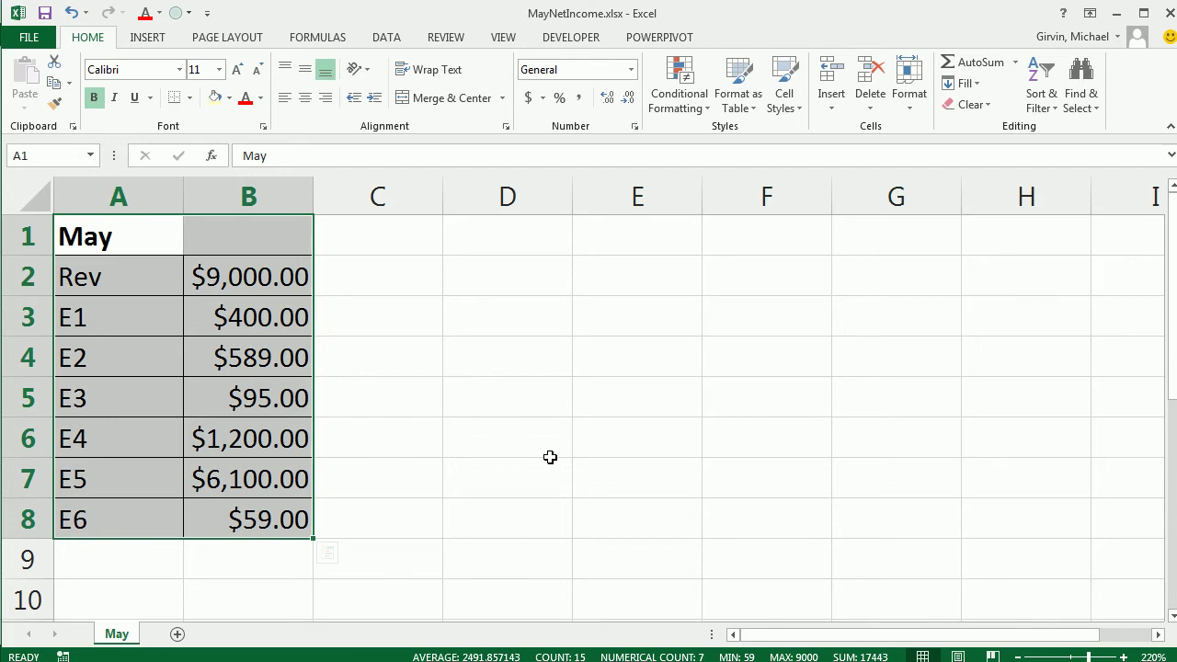
key("alt+Tab")
key("alt+Tab")
key("alt+Tab")
key("alt+Tab")
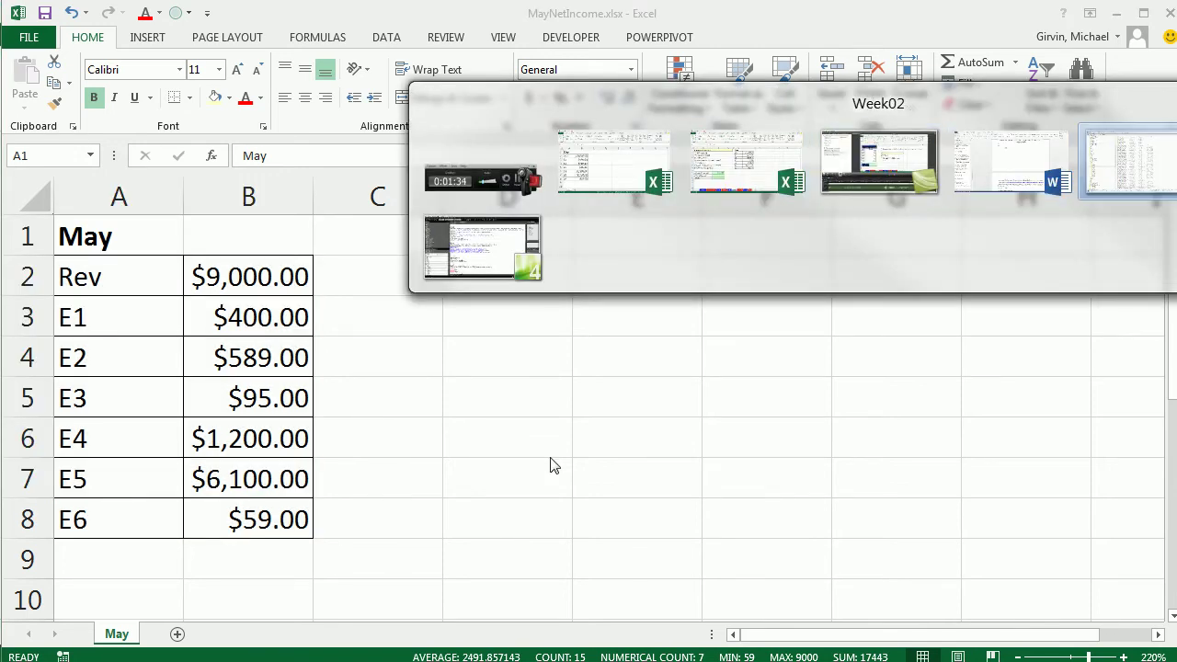
key("alt+Tab")
key("alt+Tab")
key("alt+Tab")
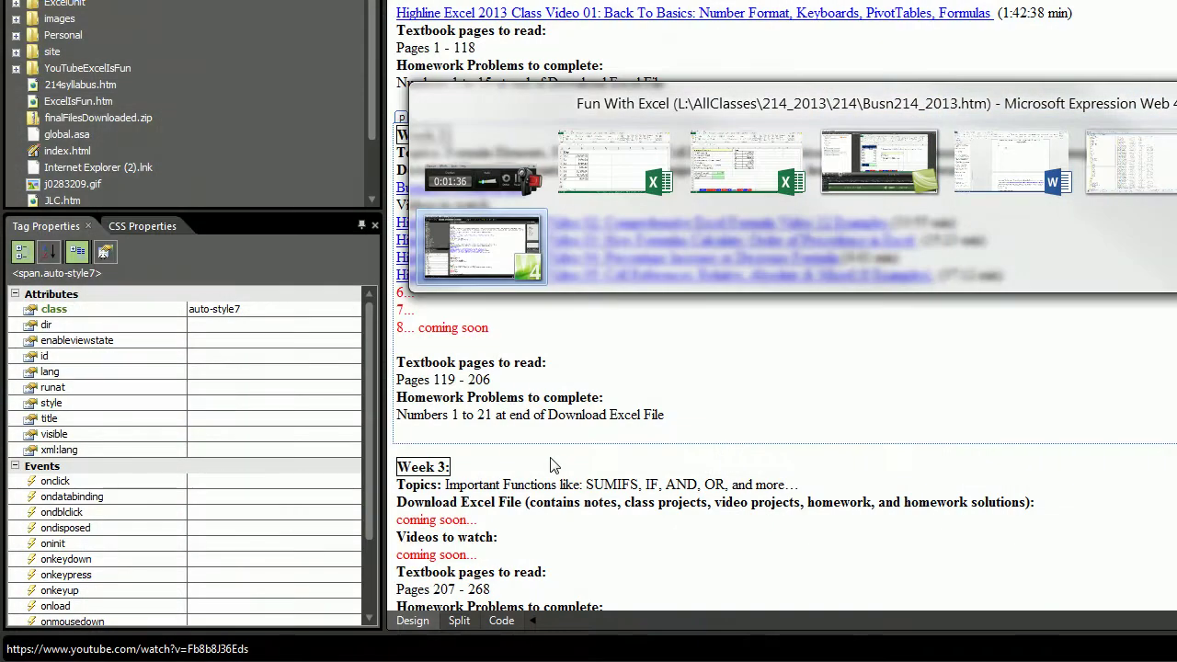
key("alt+Tab")
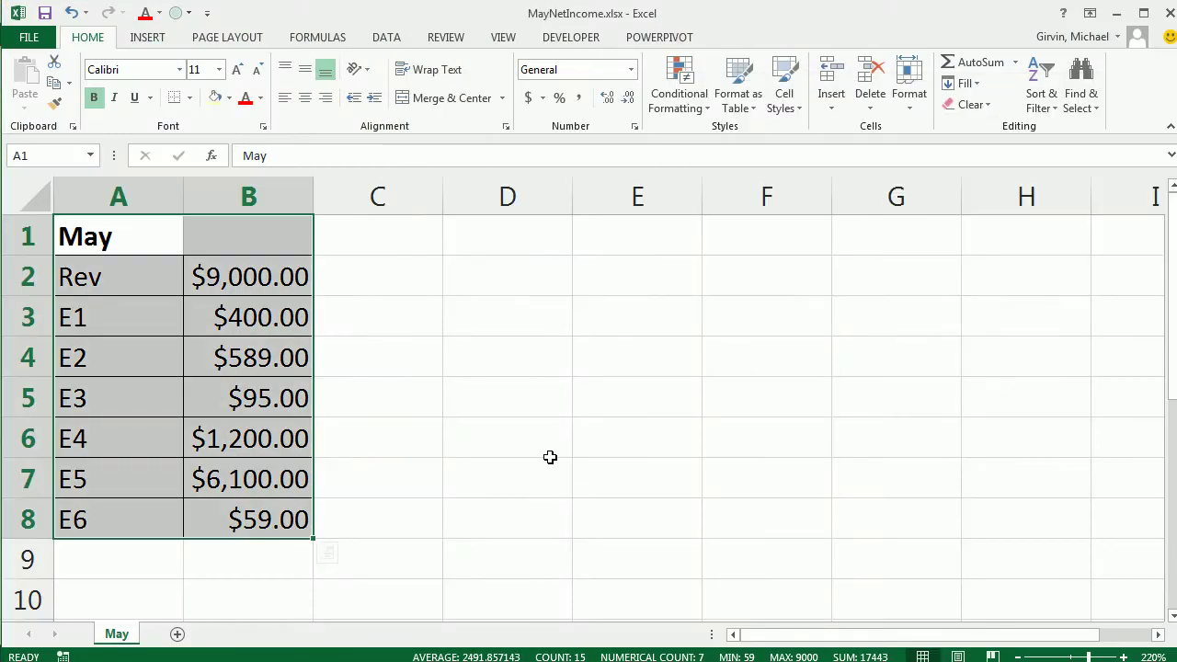
Switch back and forth between the MayNetIncome and Busn214-Week02 workbooks, ending on the CR(9) sheet of Busn214-Week02
key("alt+Tab")
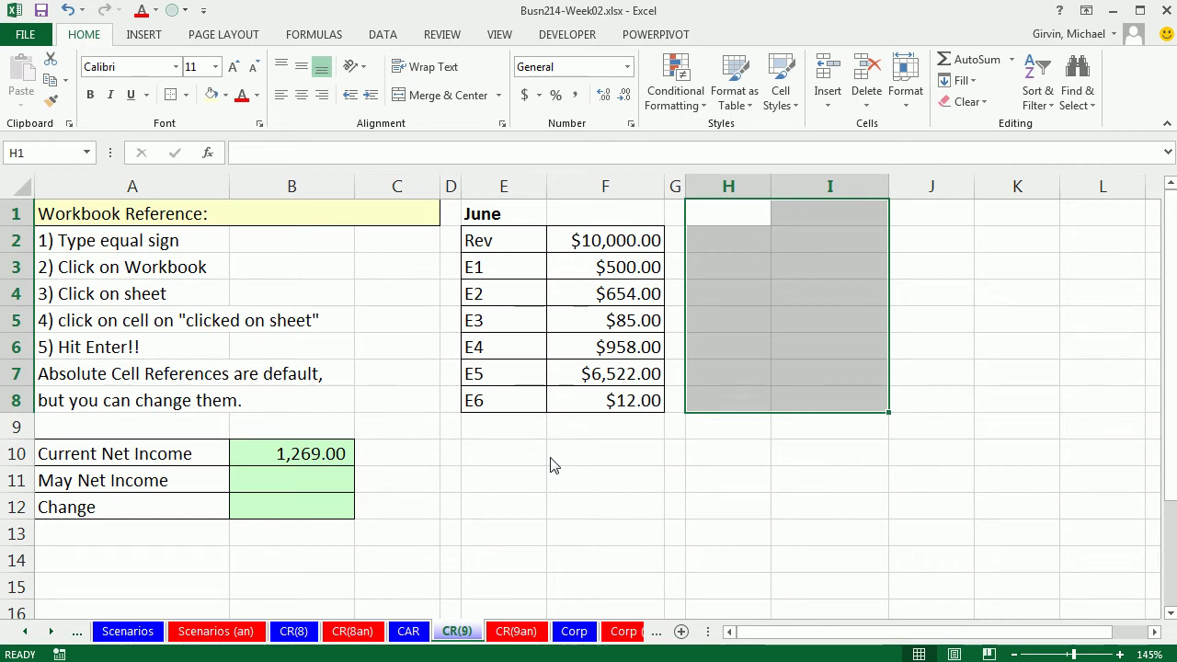
key("ctrl+Tab")
key("ctrl+Tab")
key("ctrl+Tab")
key("ctrl+Tab")
key("ctrl+Tab")
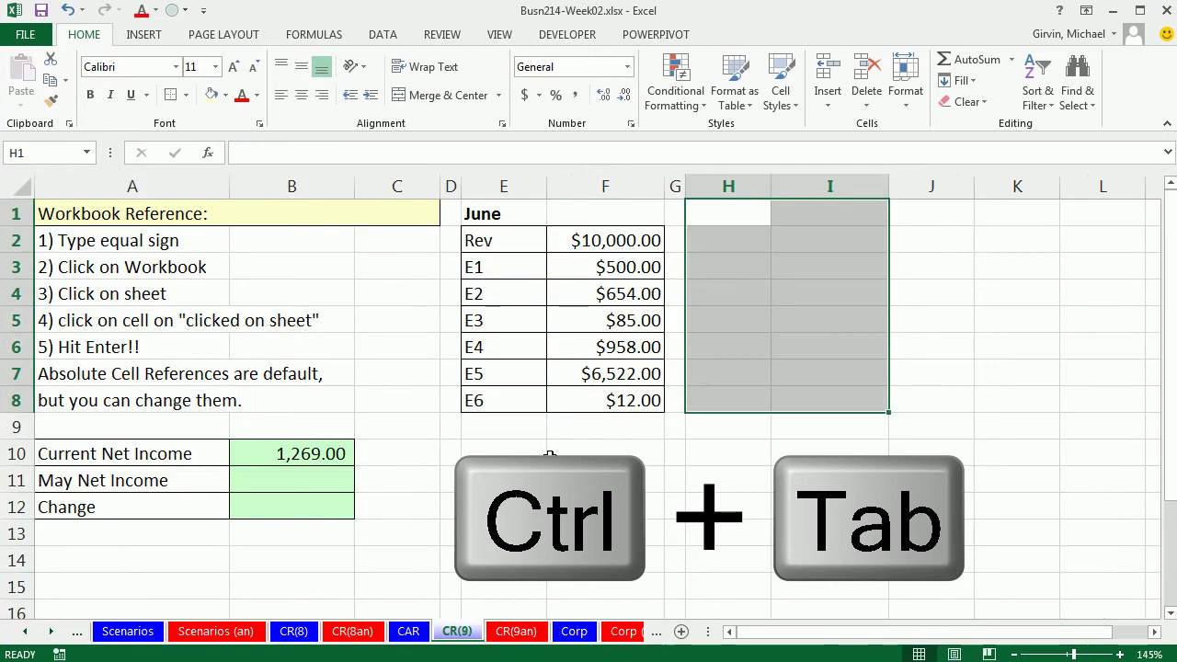
Calculate May Net Income in B11 of CR(9) with =[MayNetIncome.xlsx]May!$B$2-SUM([MayNetIncome.xlsx]May!$B$3:$B$8)
left_click(324, 482)
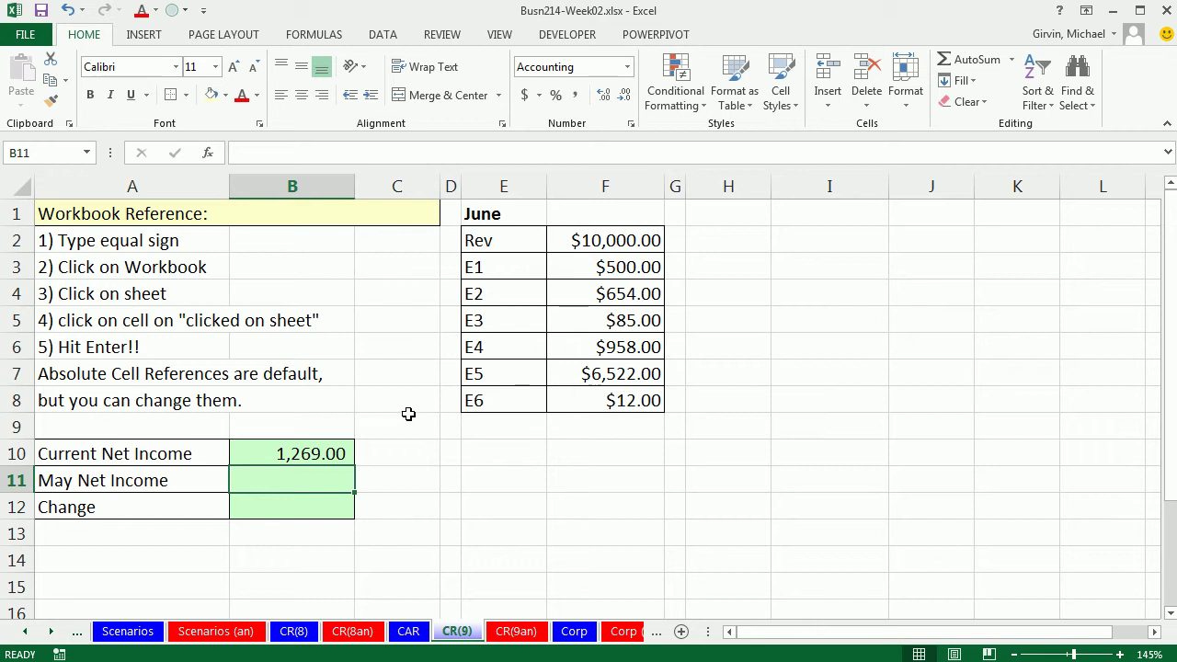
type("=")
key("ctrl+Tab")
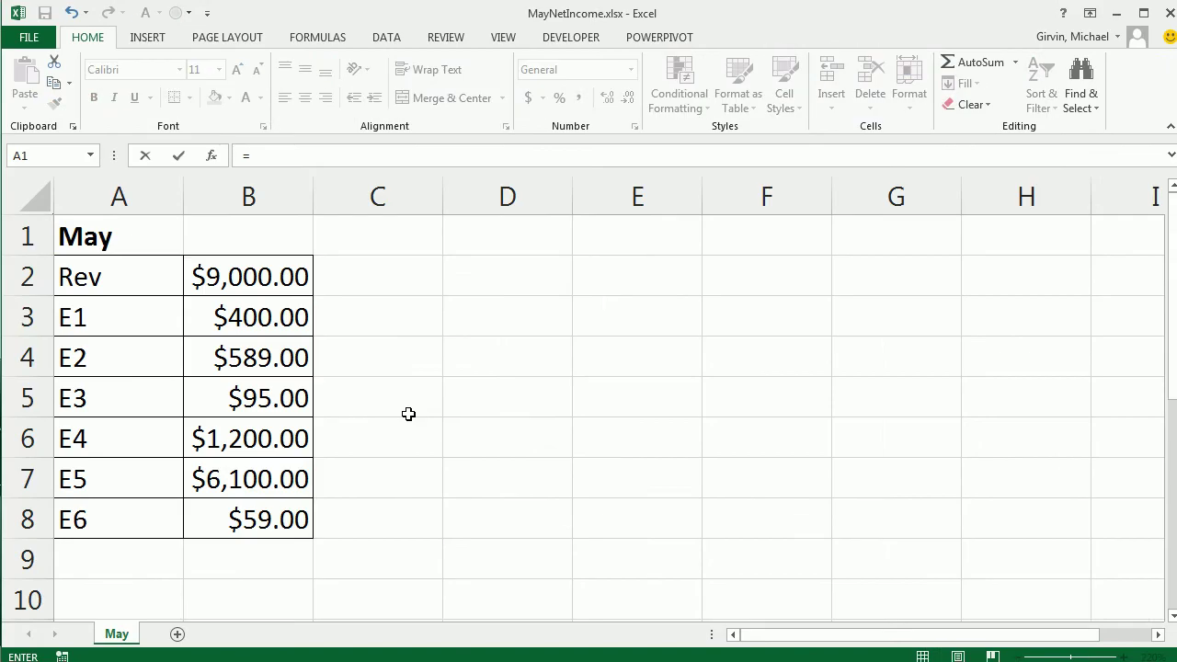
left_click(225, 276)
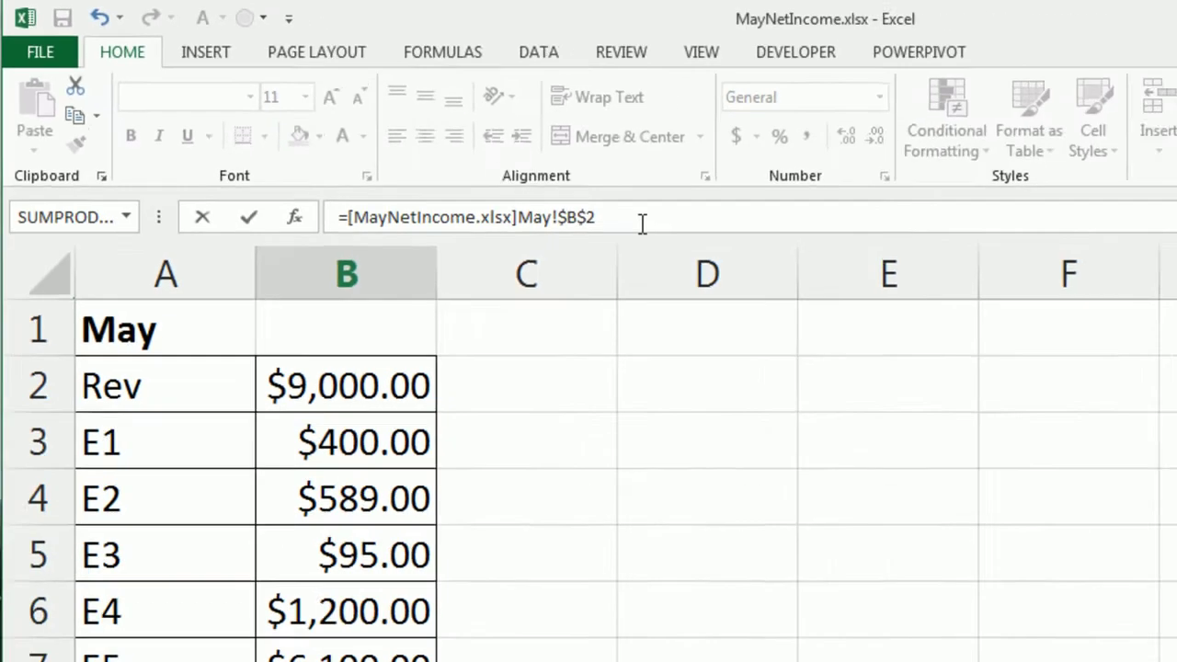
type("-sum(")
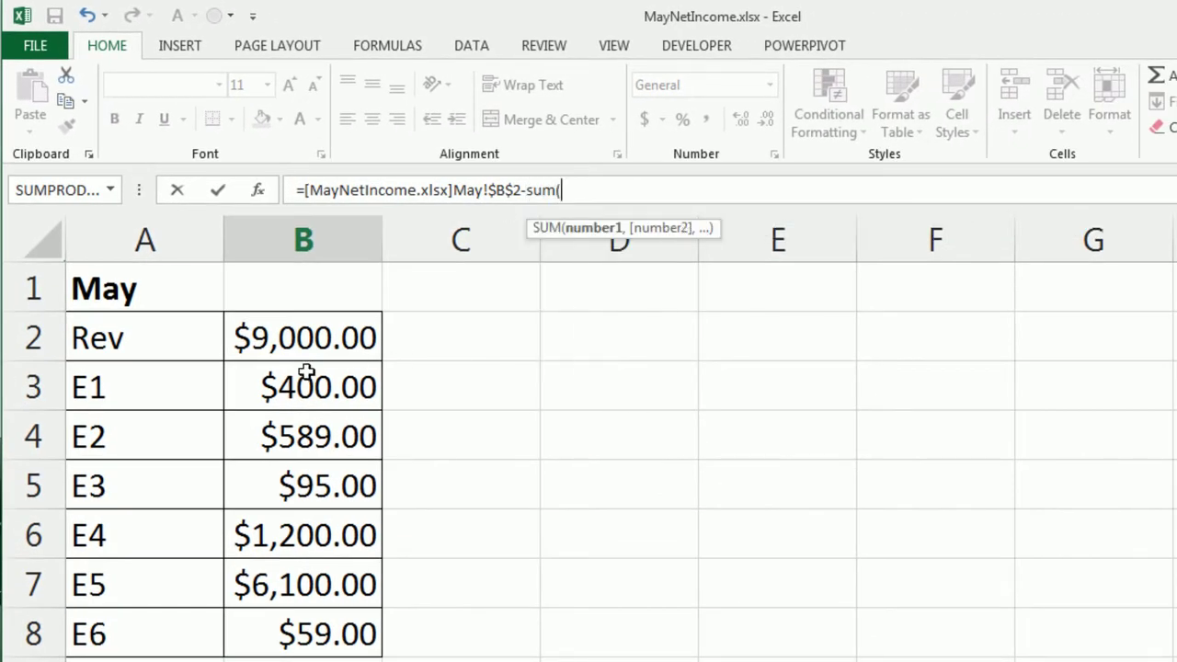
left_click_drag(311, 372, 347, 633)
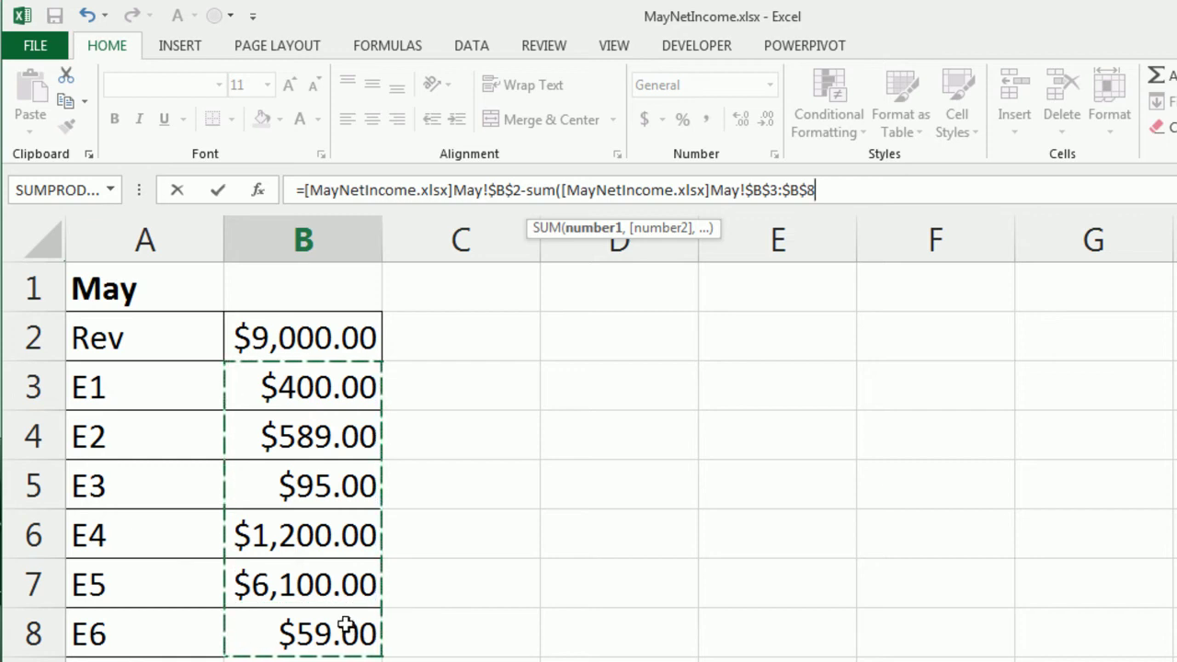
type(")")
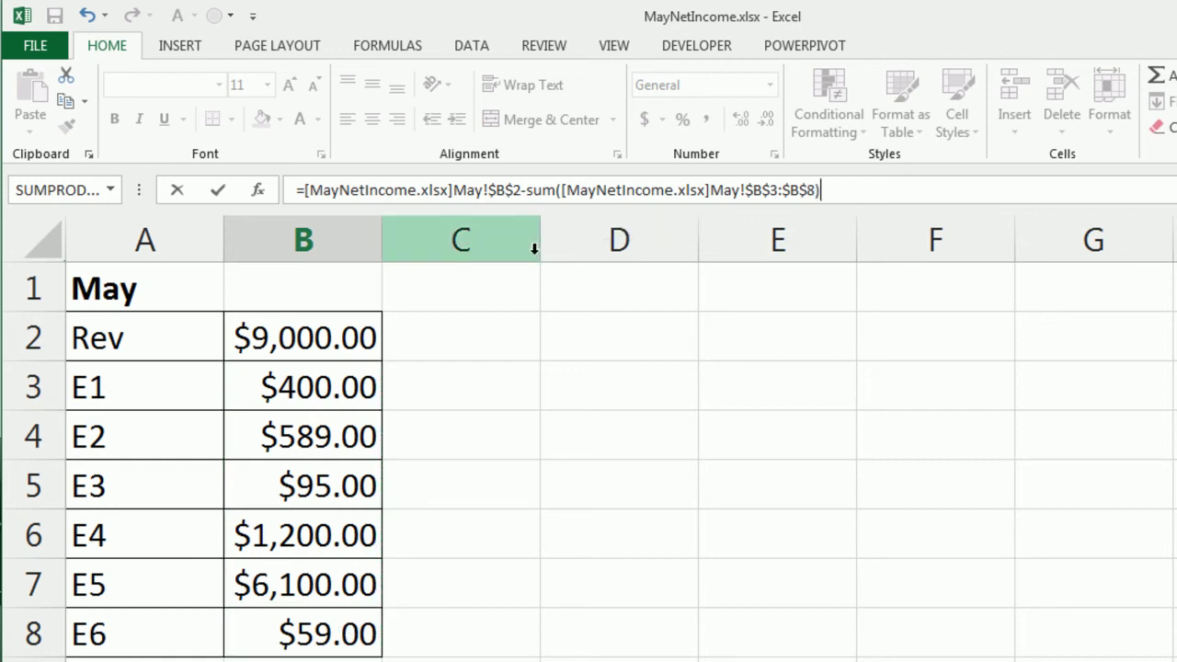
key("Return")
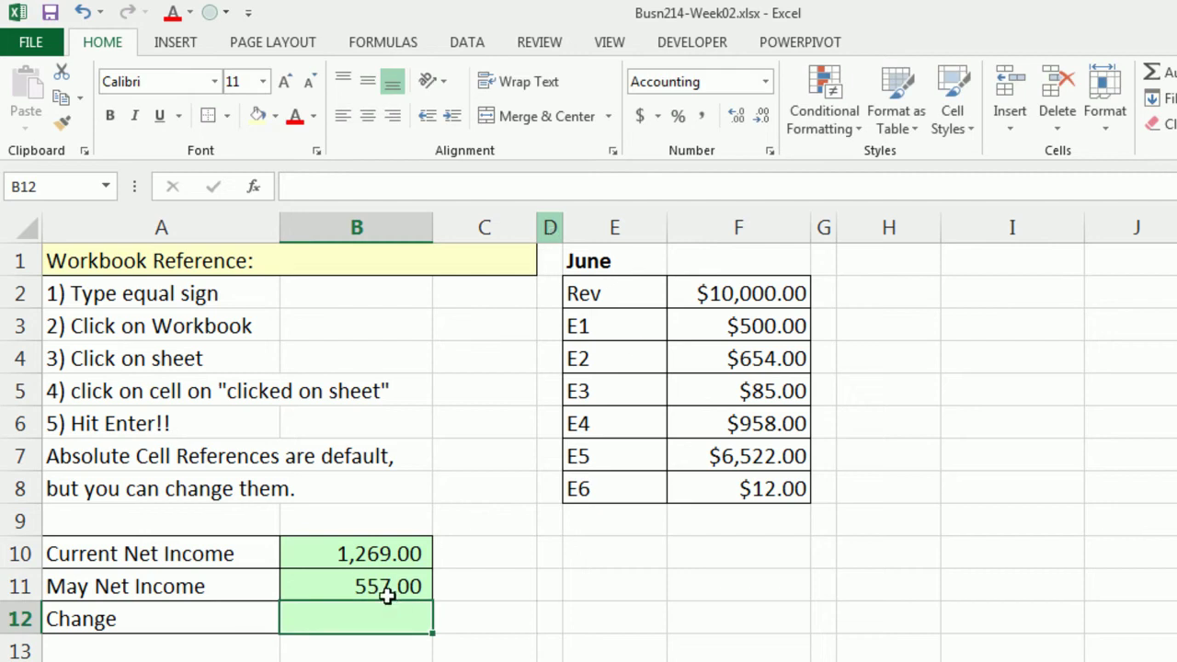
Review the workbook references in the May Net Income formula in B11, leaving the cell without changes
left_click(386, 593)
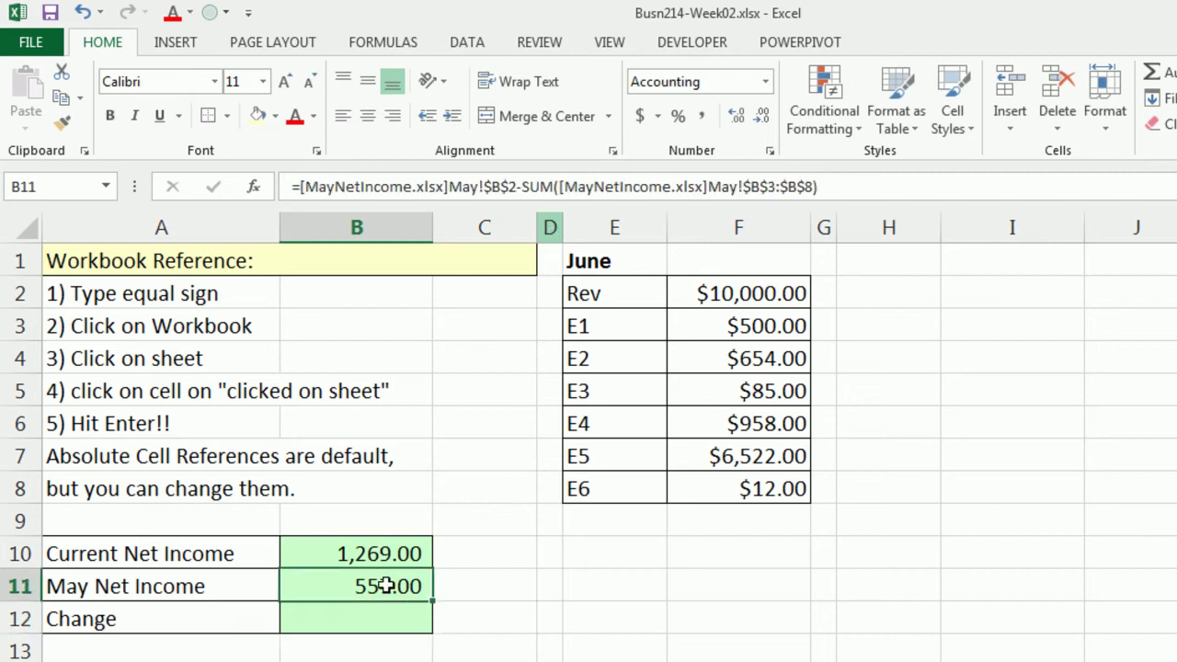
double_click(386, 589)
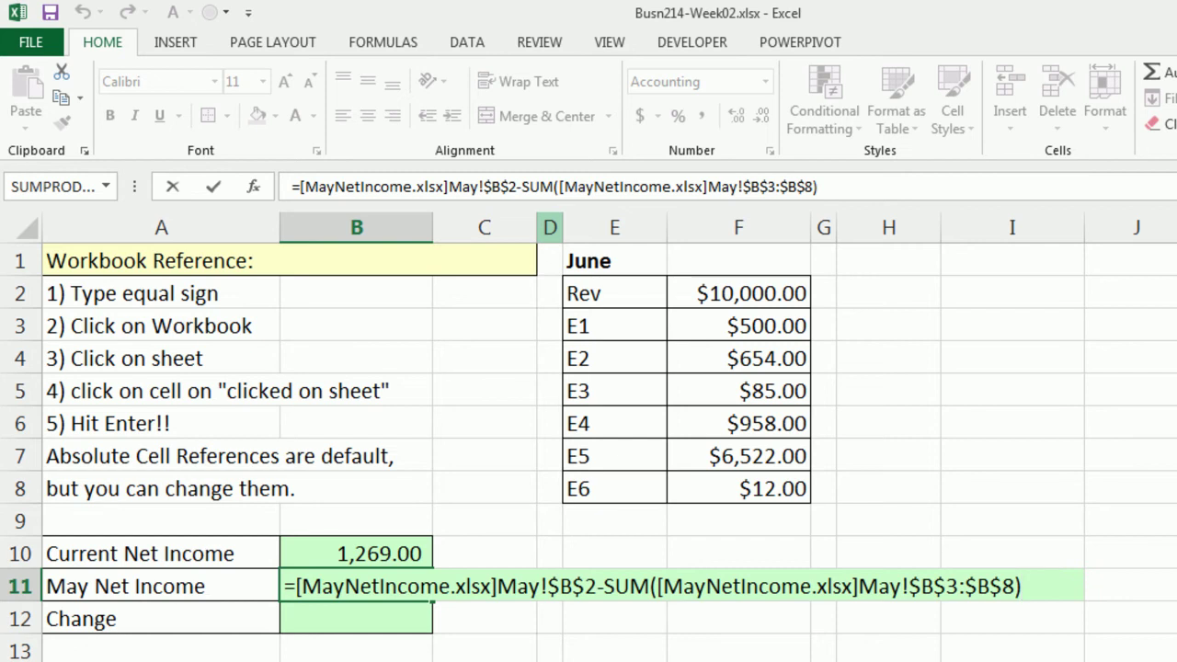
key("Escape")
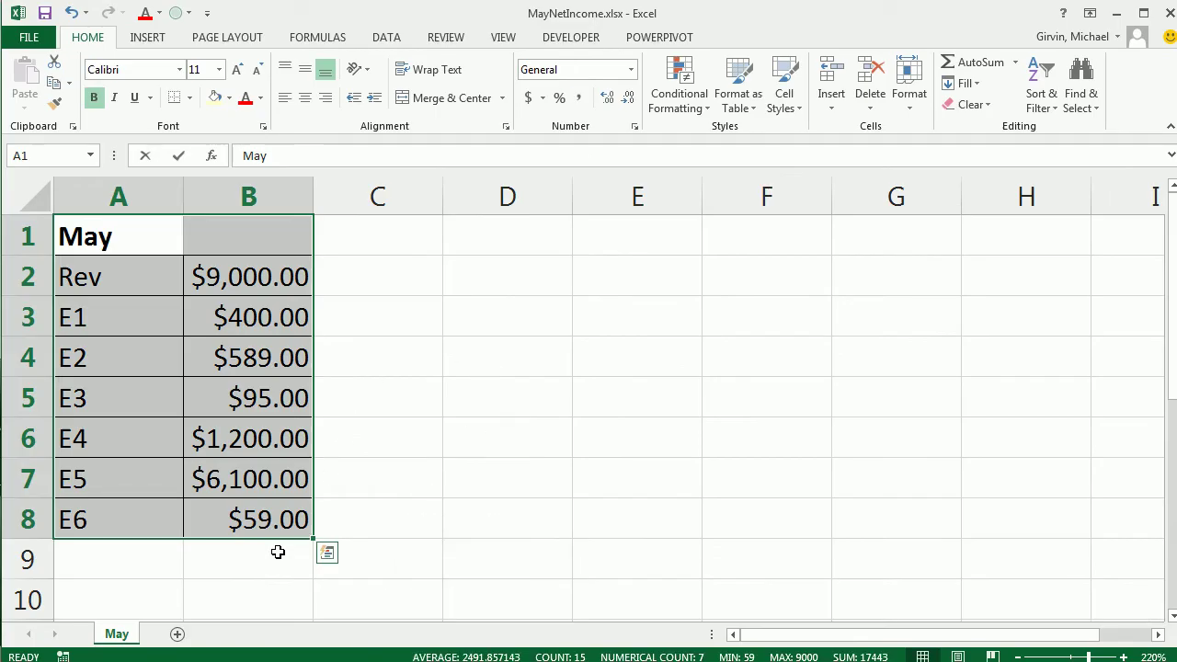
Add the label NI in cell A9 on the May sheet of the MayNetIncome workbook
left_click(278, 551)
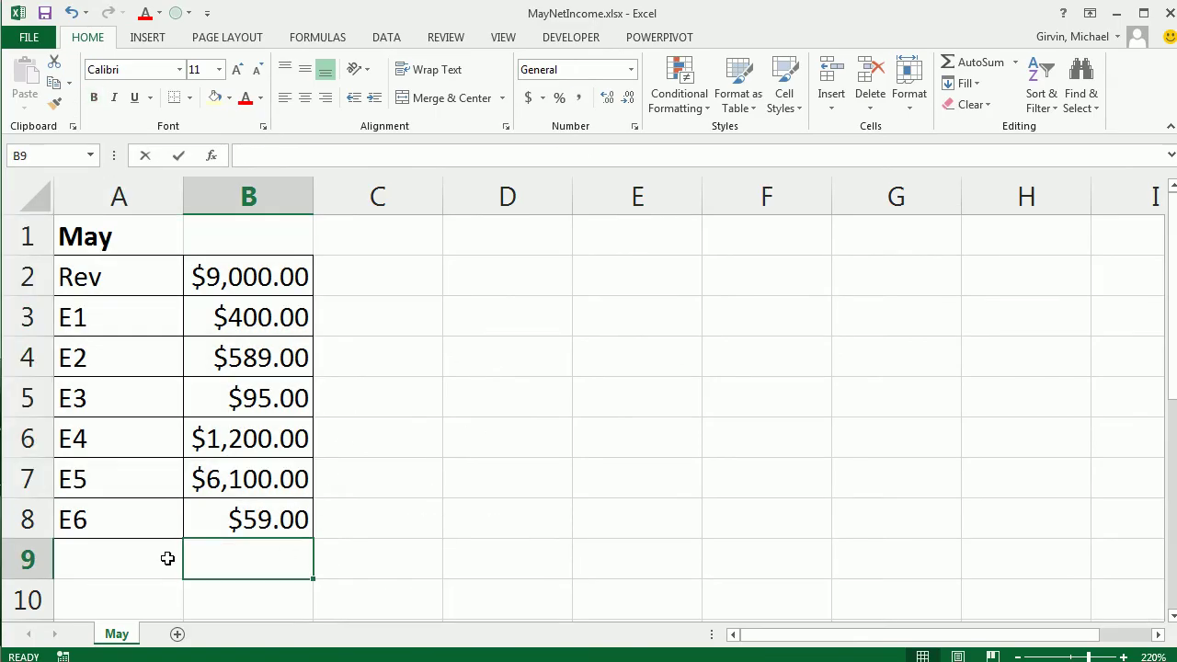
left_click(151, 552)
type("NI")
key("Tab")
Calculate net income in B9 of the May sheet with =B2-SUM(B3:B8) and check the formula's ranges
type("=")
key("Up")
key("ctrl+Up")
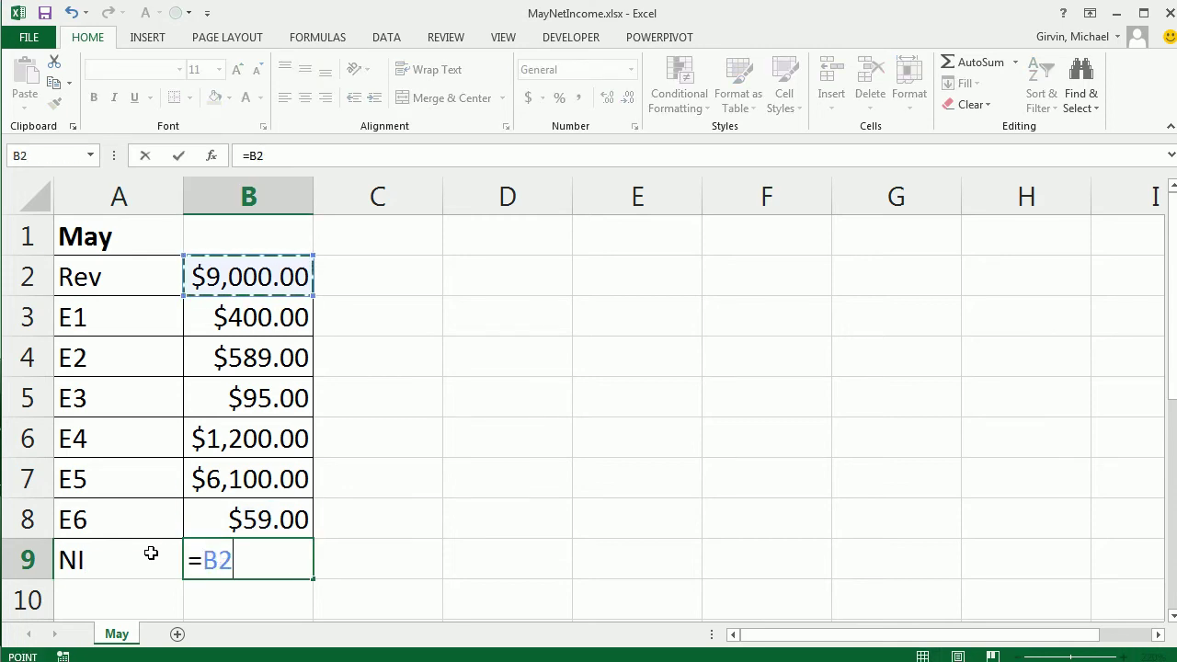
type("-sum")
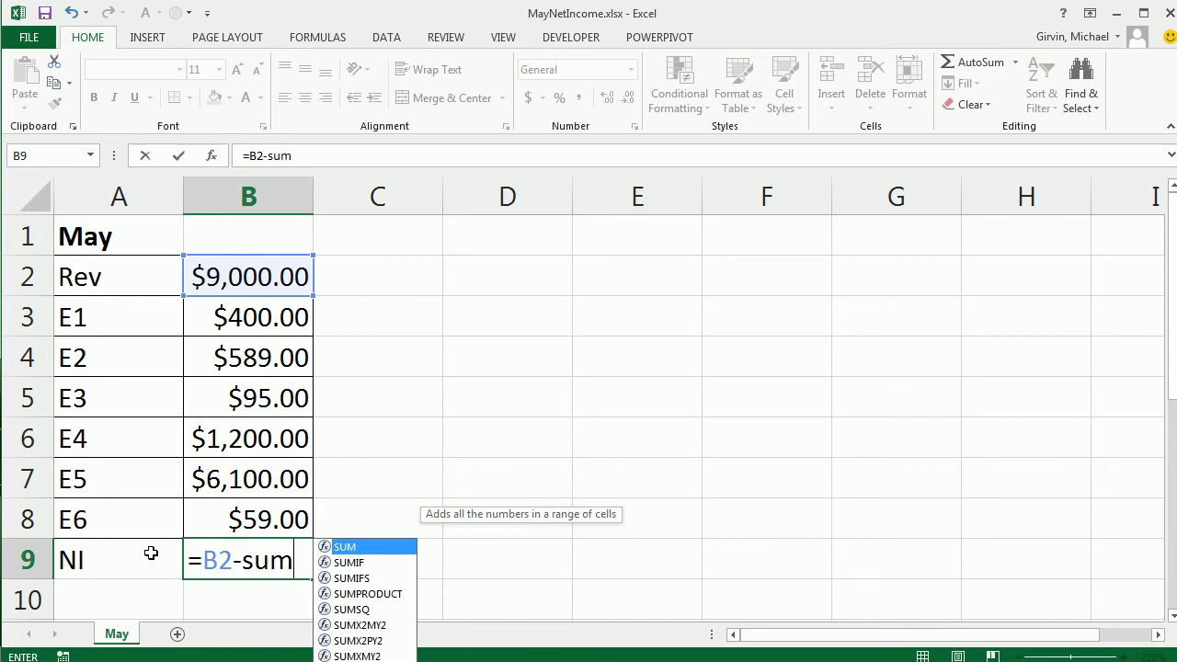
key("Tab")
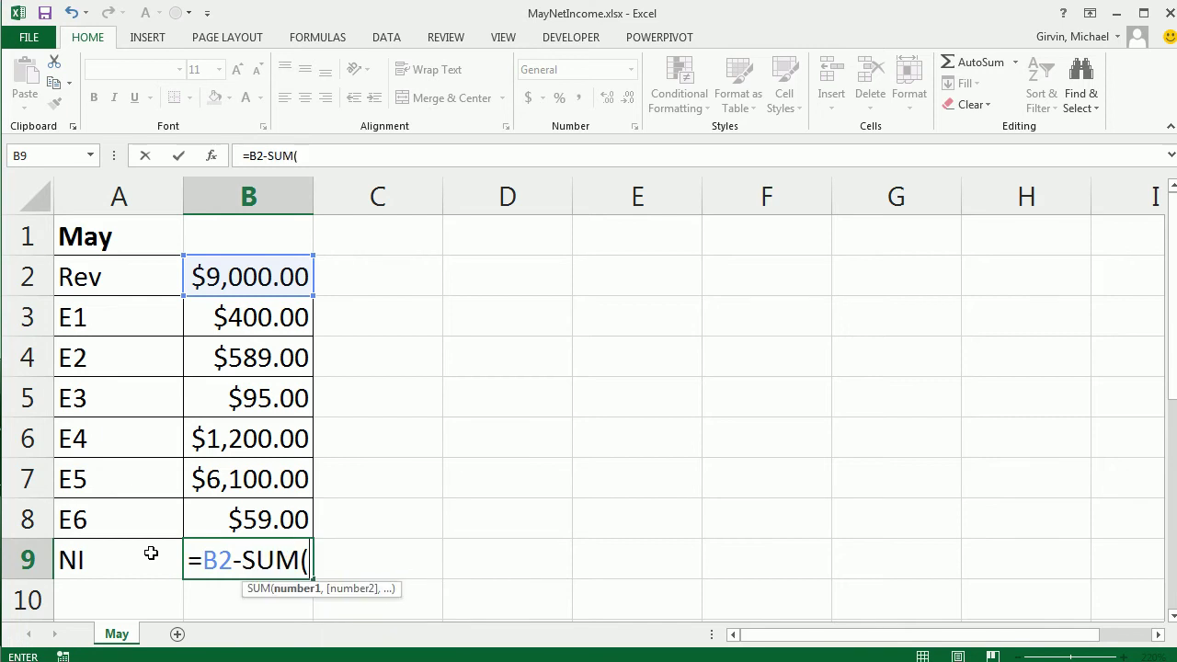
key("Up")
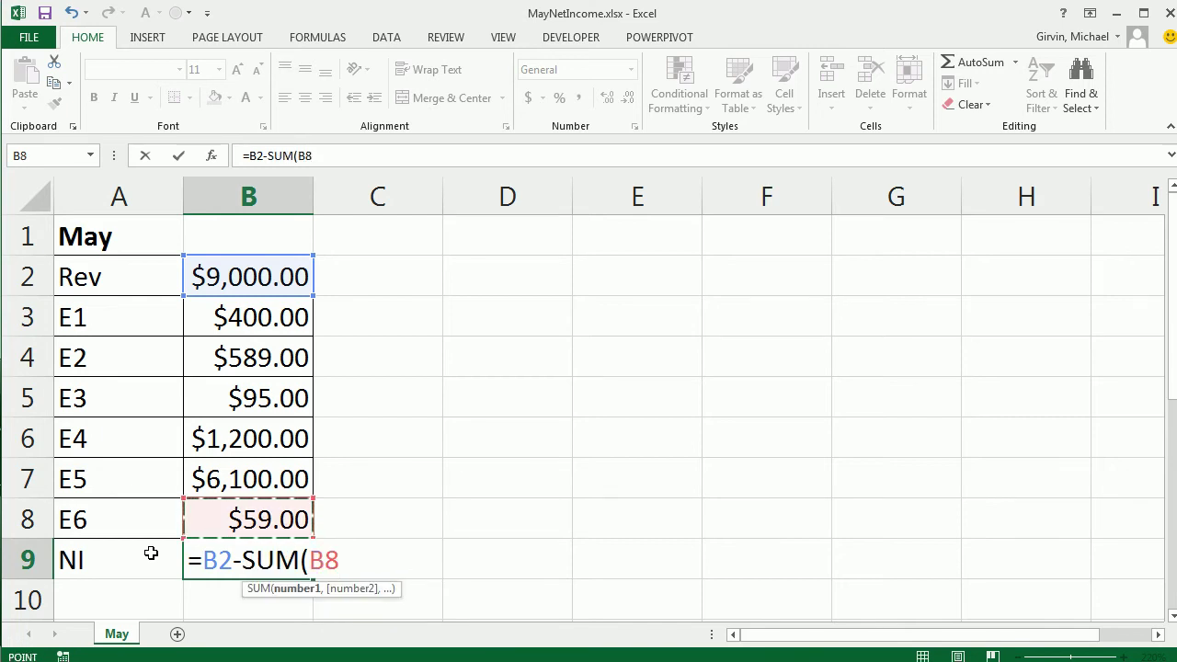
key("shift+Up")
key("shift+Up")
key("shift+Up")
key("shift+Up")
key("shift+Up")
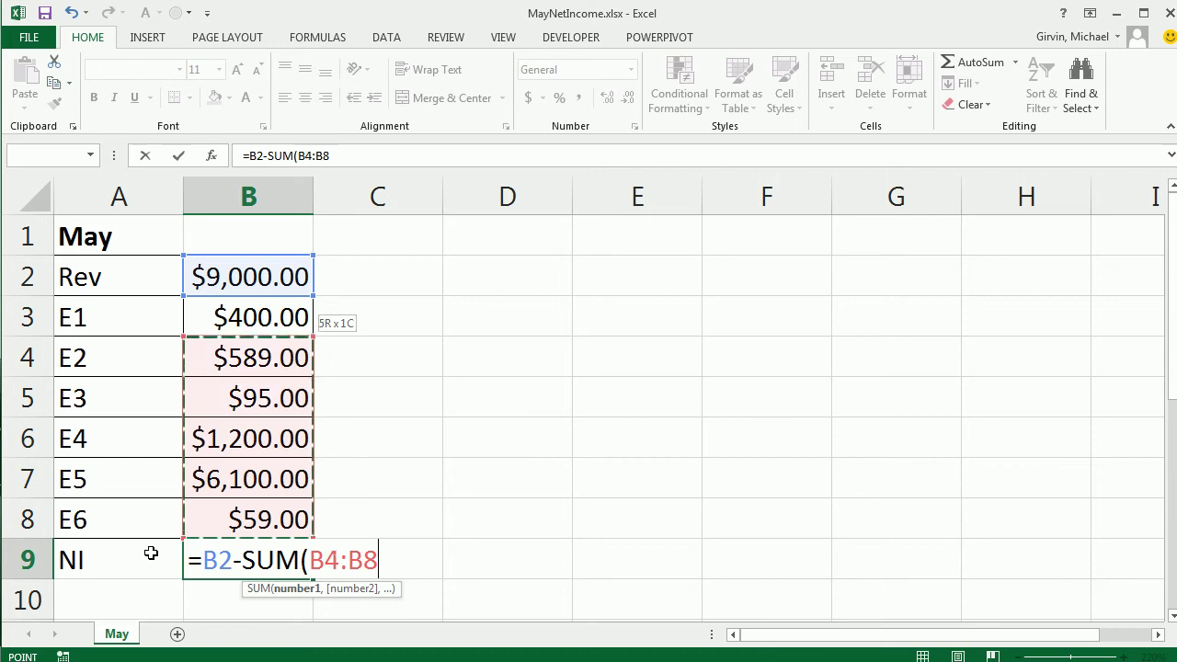
type(")")
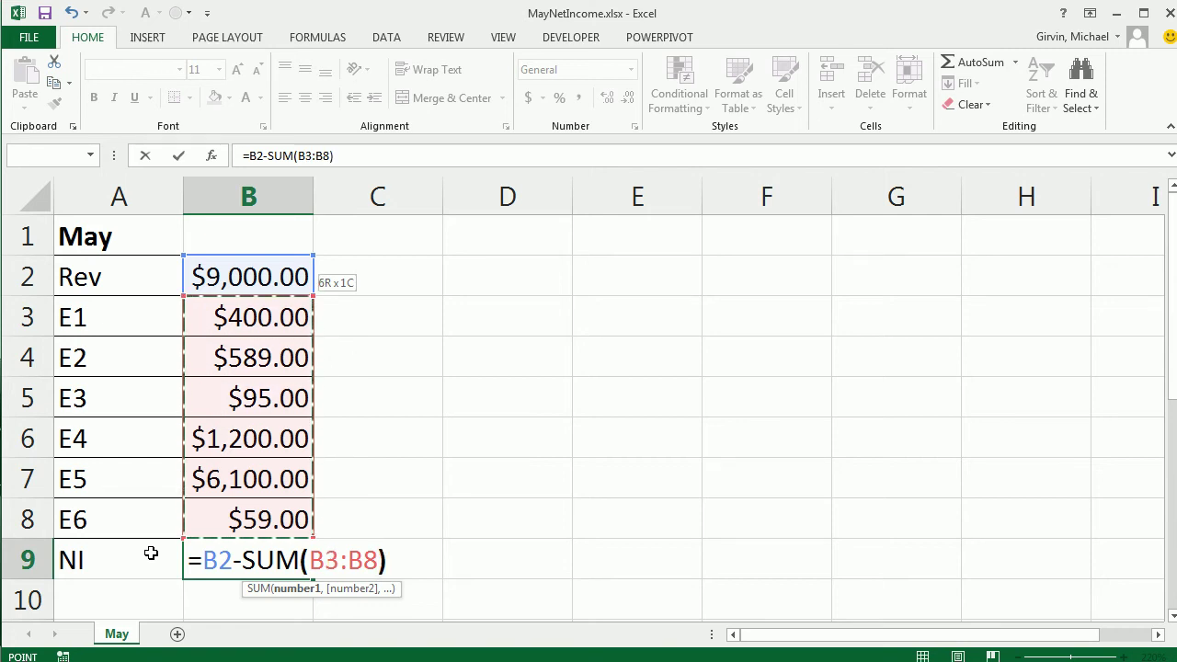
key("ctrl+Return")
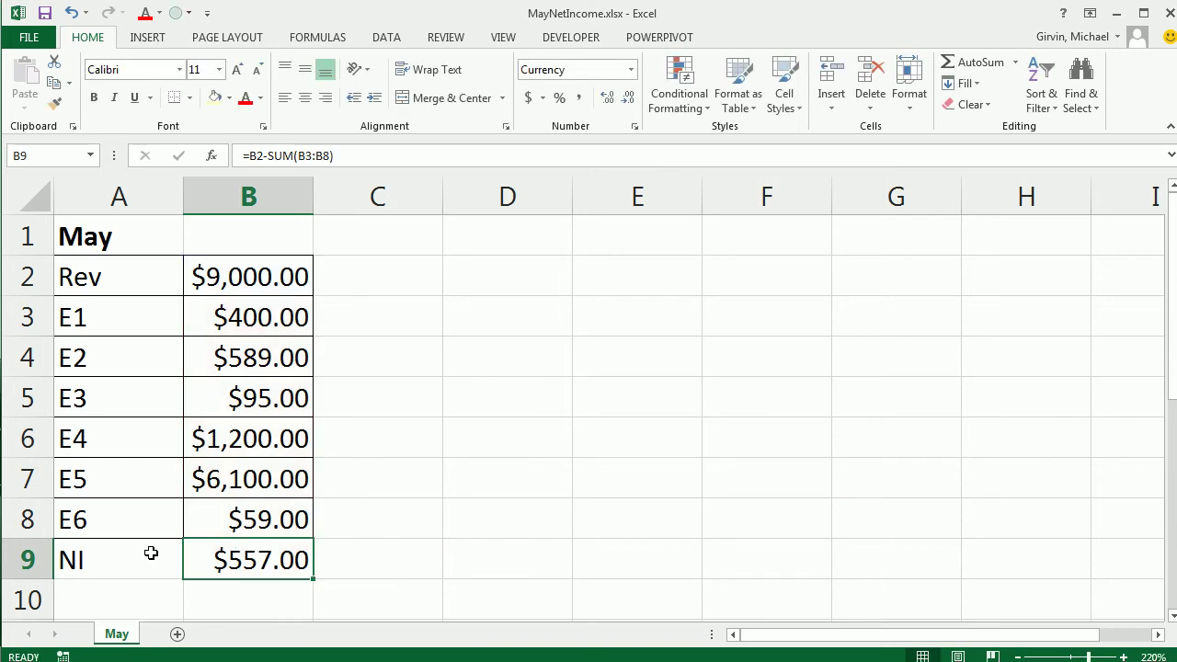
key("F2")
key("ctrl+Return")
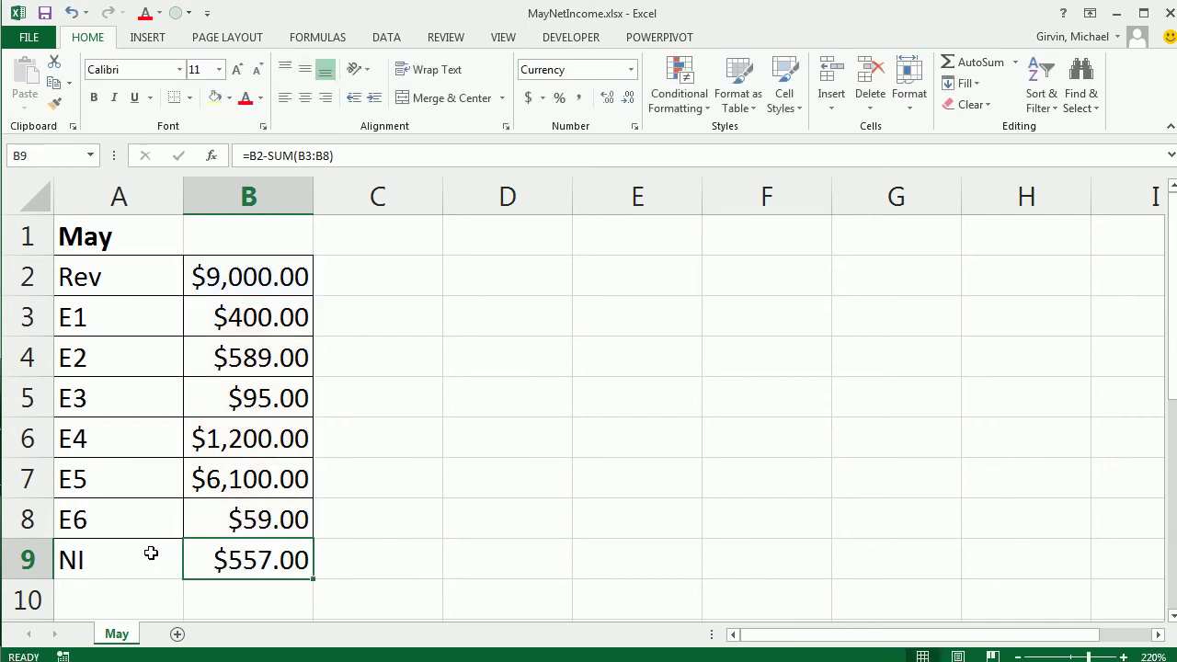
Link C11 on the CR(9) sheet to the May net income cell with =[MayNetIncome.xlsx]May!$B$9
key("ctrl+Tab")
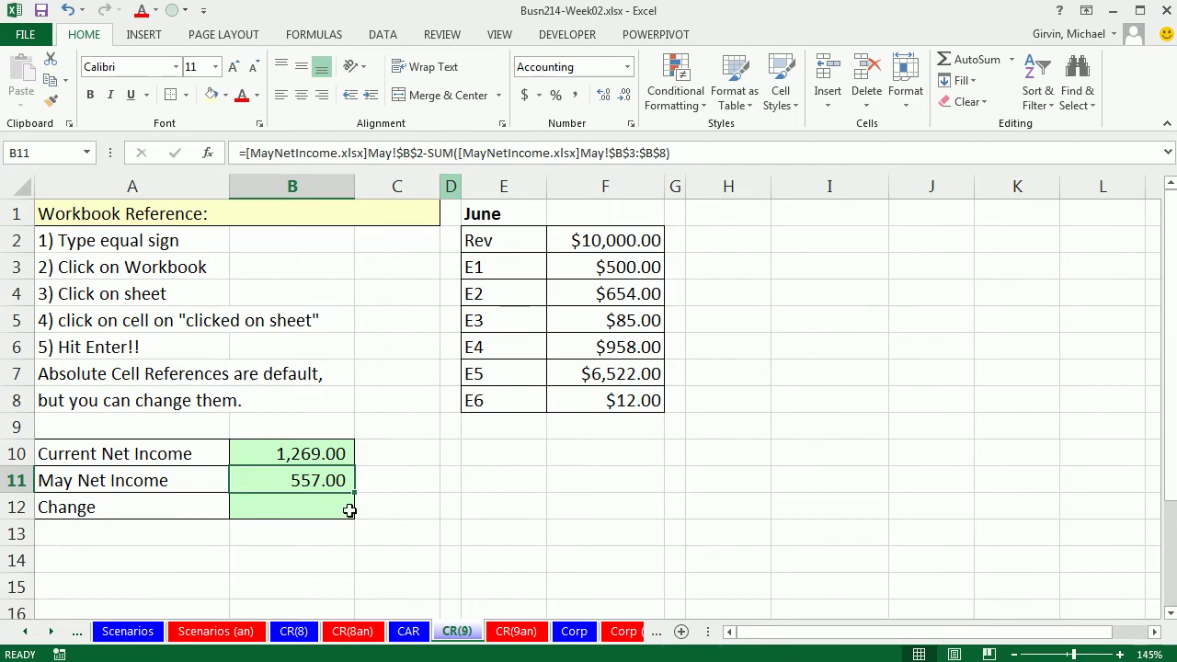
left_click(418, 484)
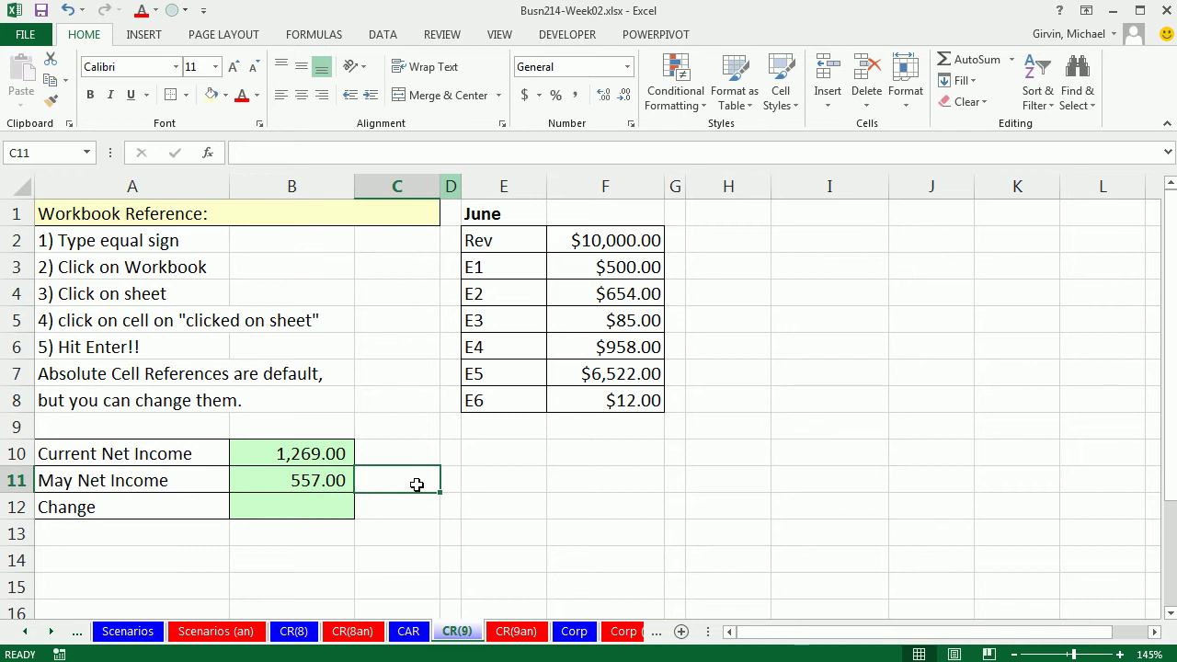
type("=")
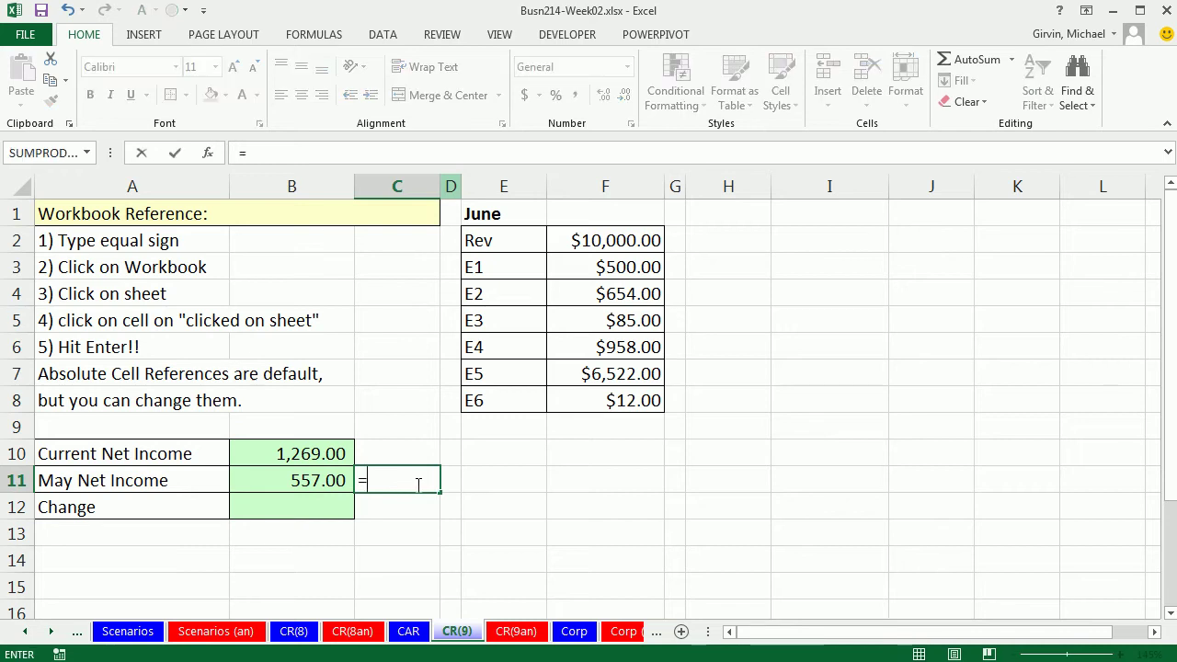
key("ctrl+Tab")
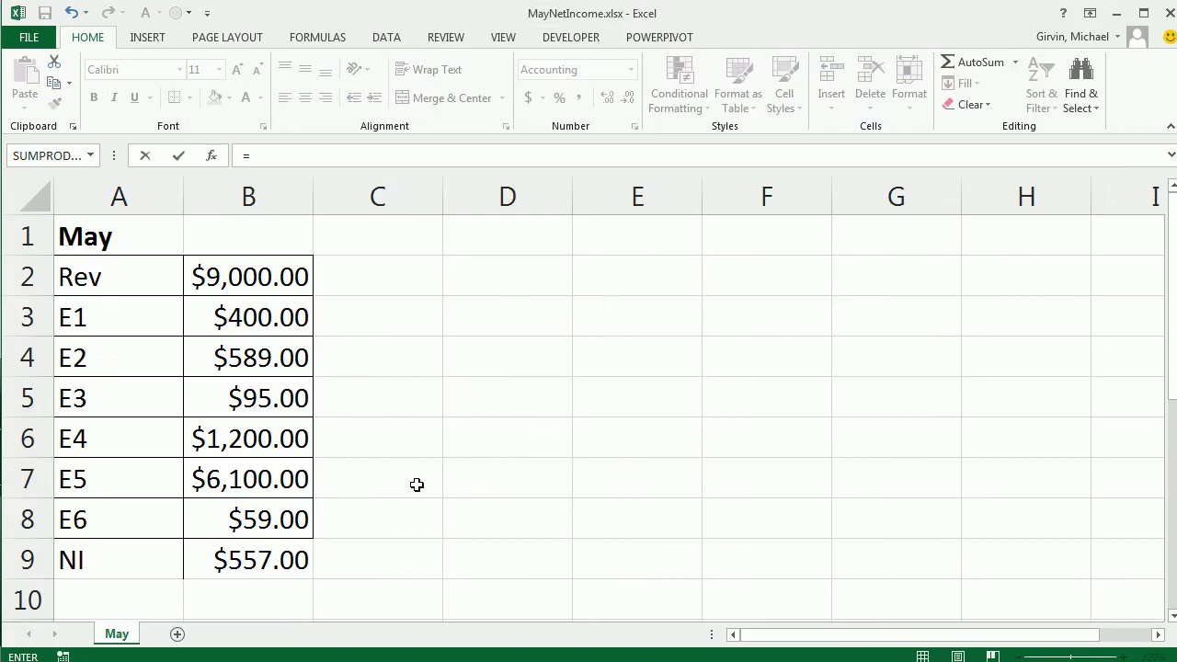
left_click(255, 560)
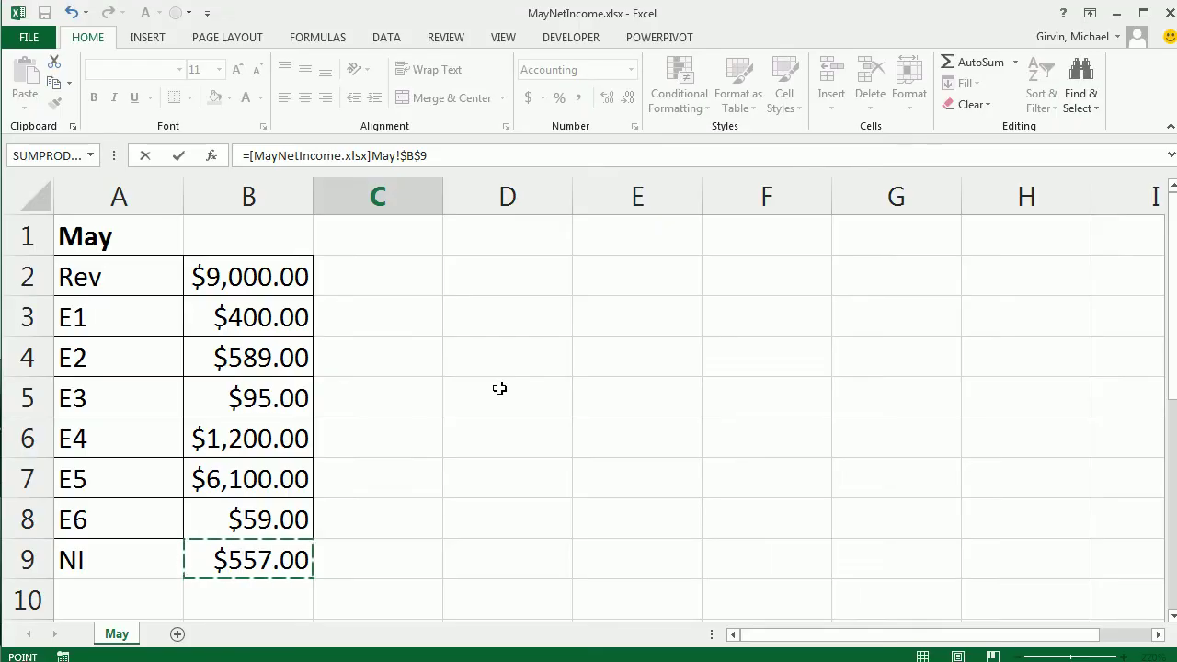
key("Return")
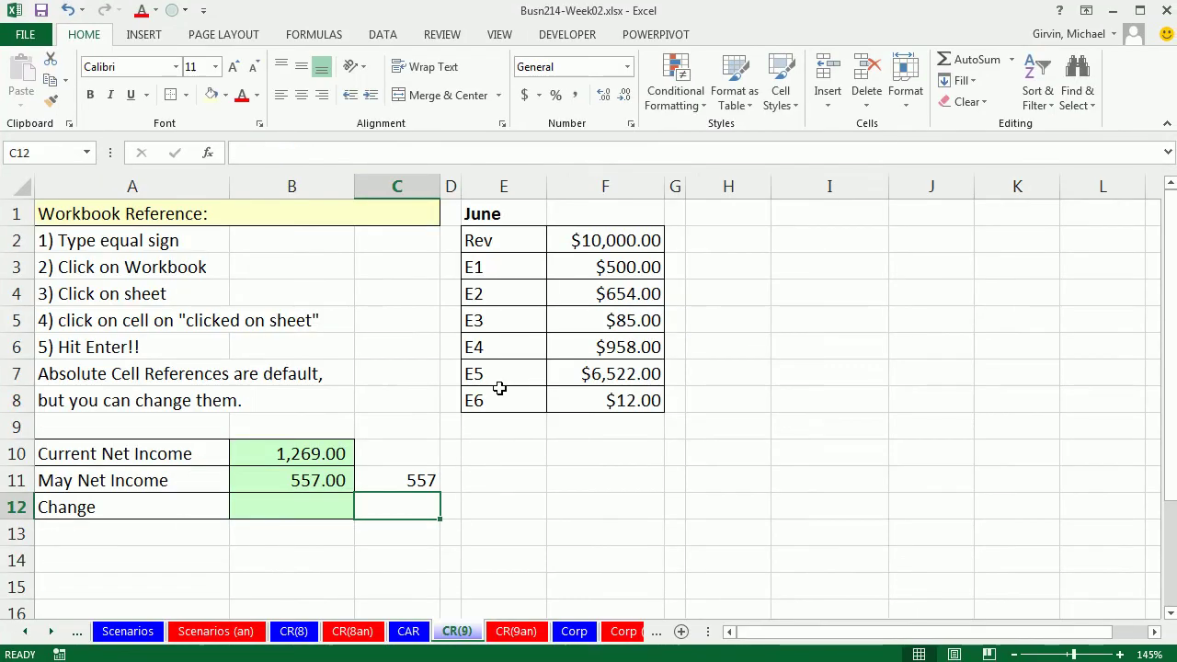
Cycle the $B$9 workbook reference in C11 through its relative and mixed forms and back to absolute
double_click(417, 478)
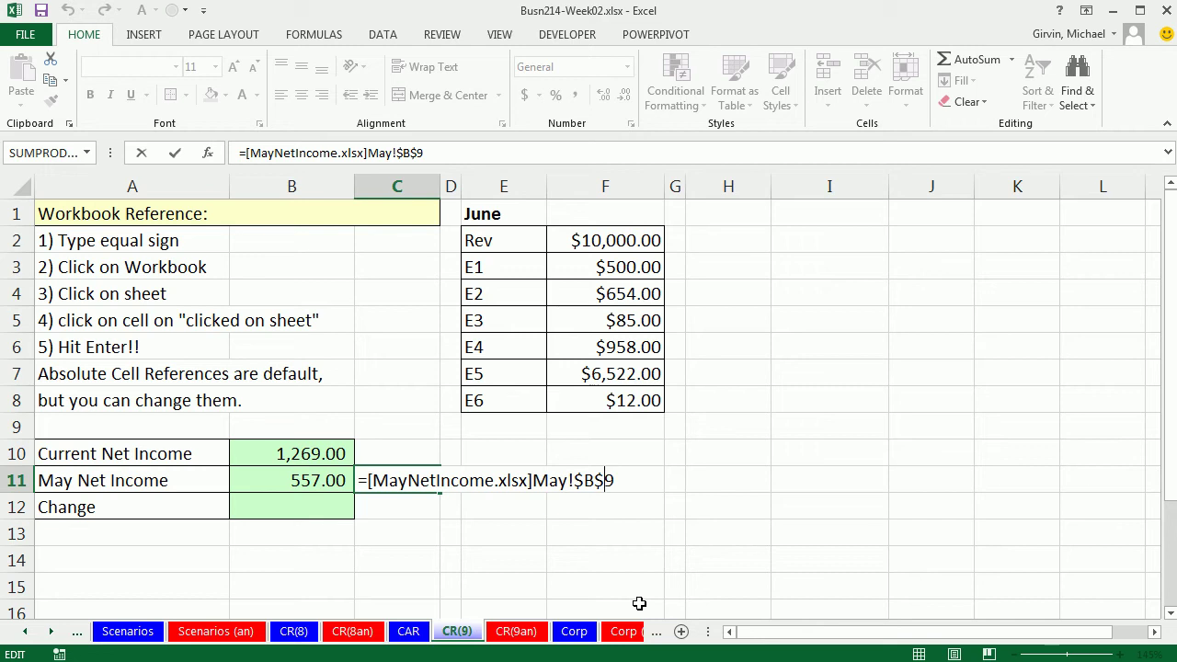
key("F4")
key("F4")
key("F4")
key("F4")
key("ctrl+Return")
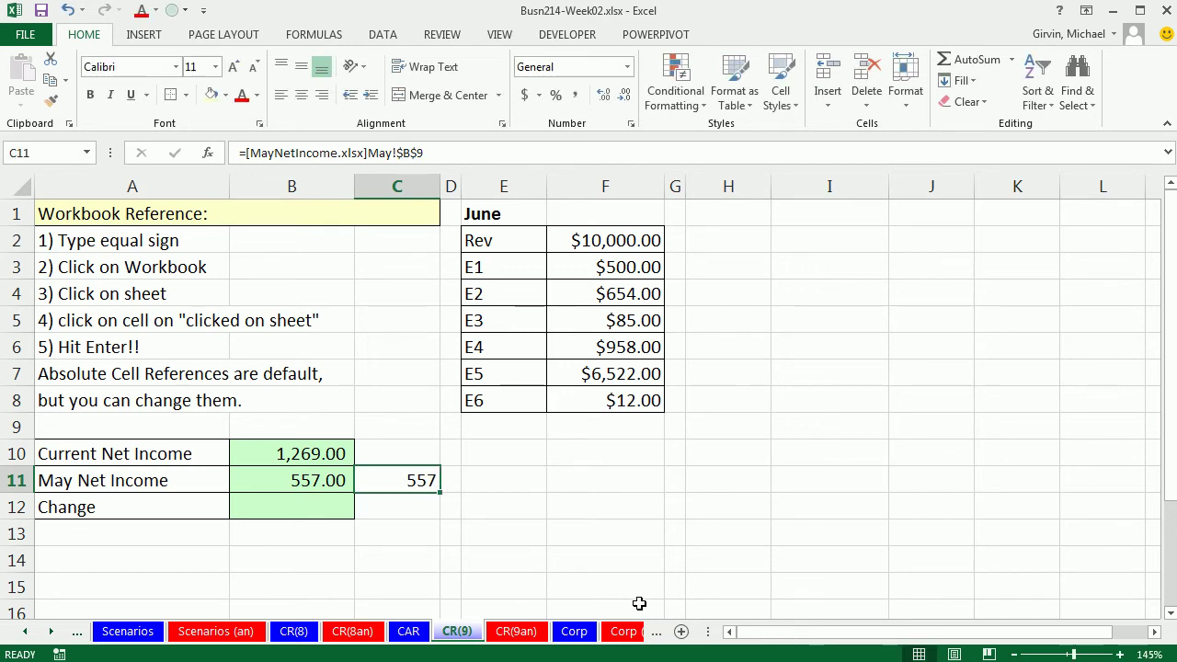
Calculate the change in net income in B12 with =B10-B11
left_click(254, 509)
type("=")
key("Up")
key("Up")
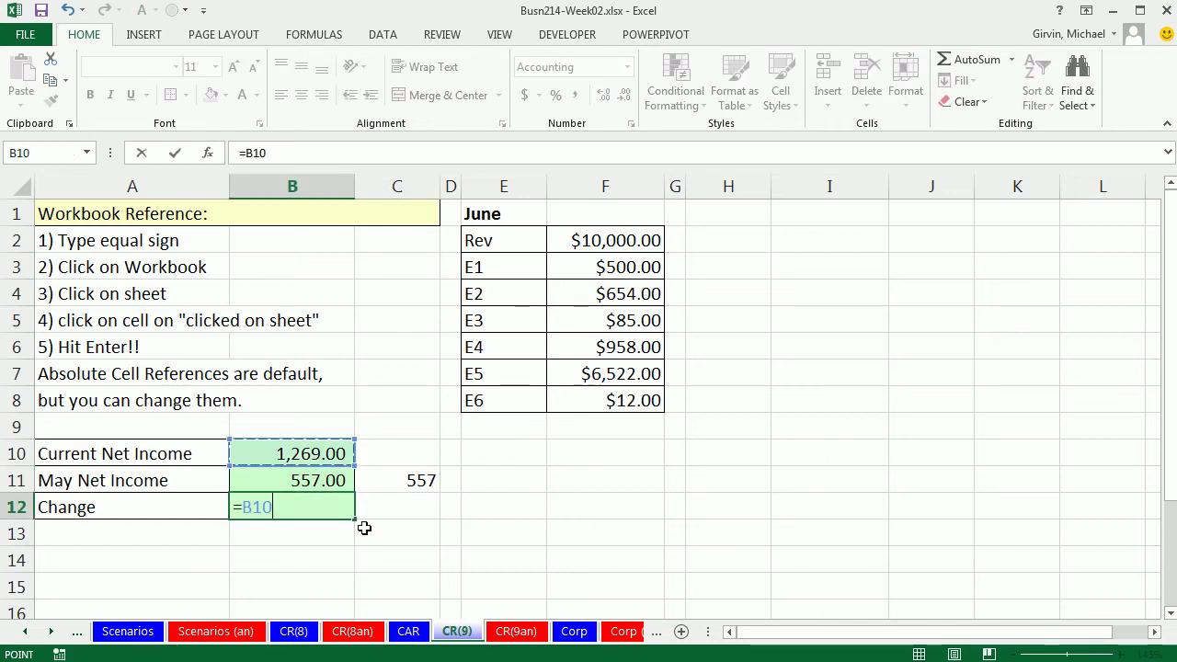
type("-")
key("Up")
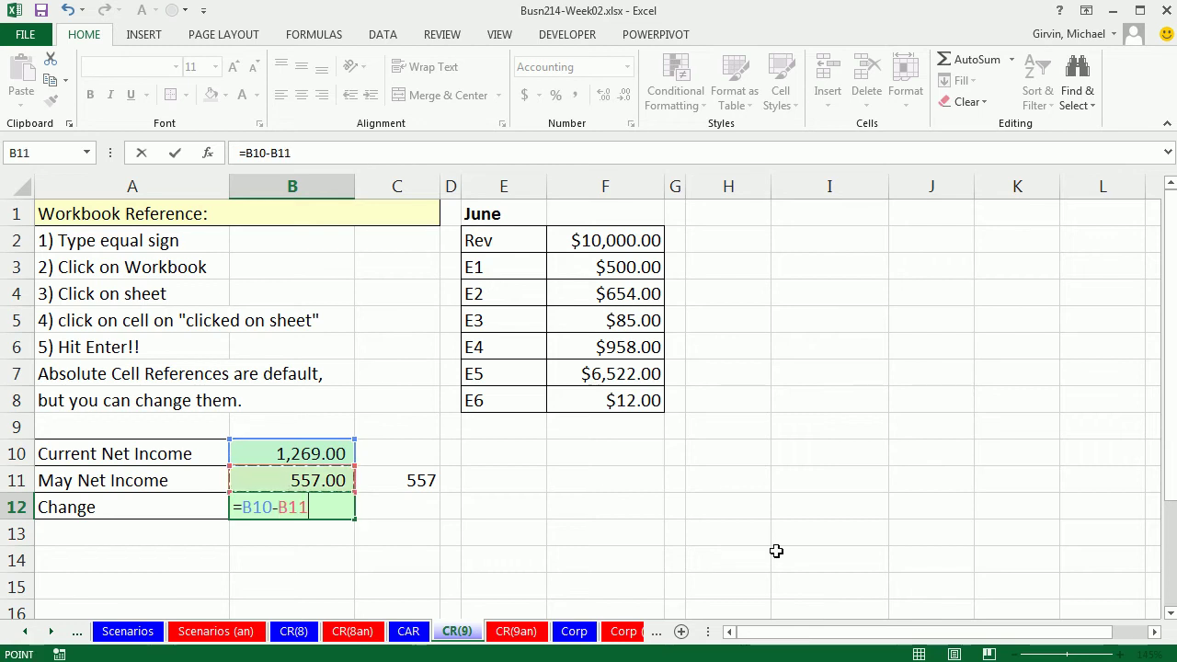
key("ctrl+Return")
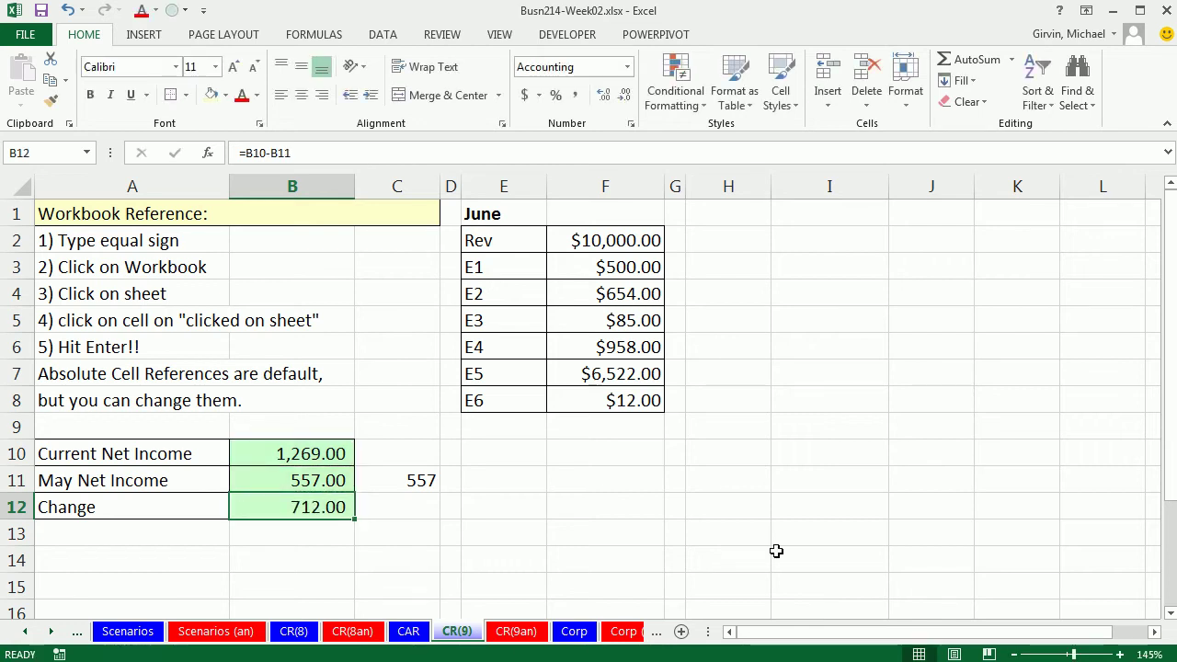
Close the MayNetIncome workbook and inspect the external references in B11 and C11 of the CR(9) sheet
left_click(486, 524)
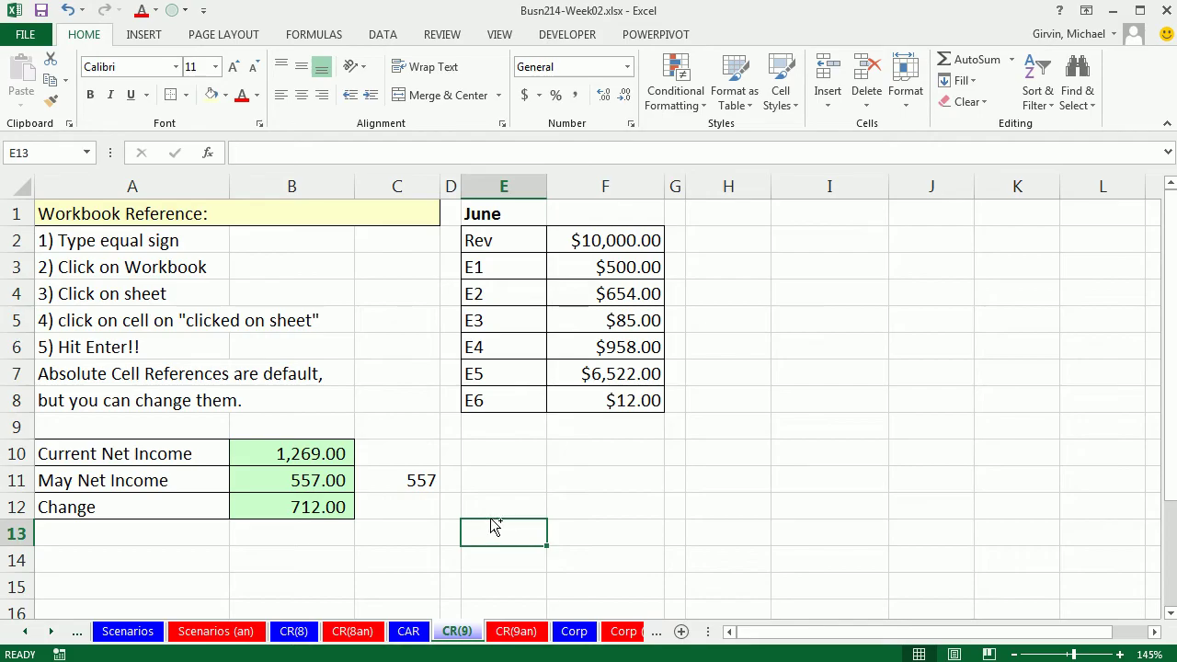
key("ctrl+Tab")
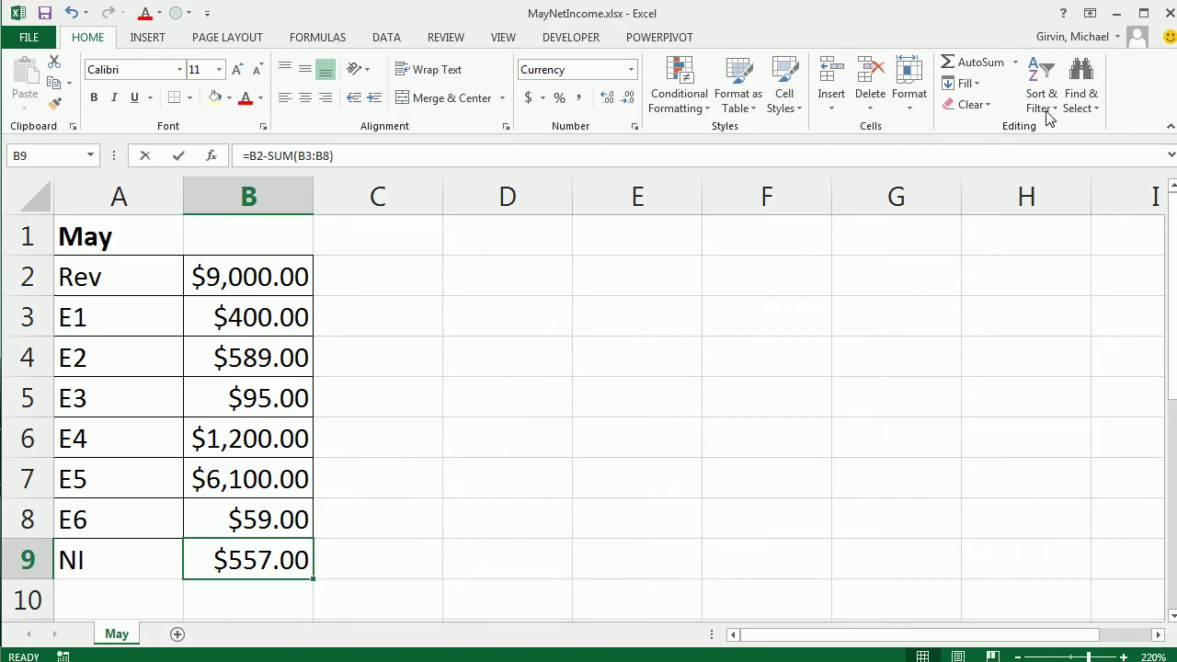
left_click(1168, 13)
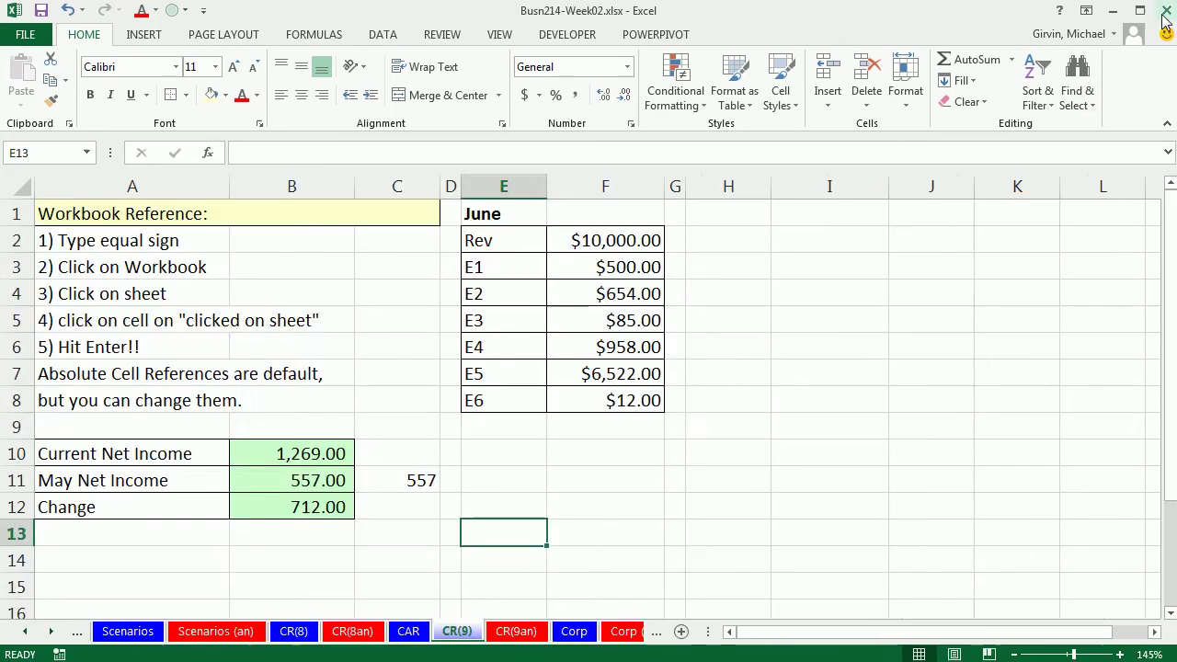
left_click(328, 480)
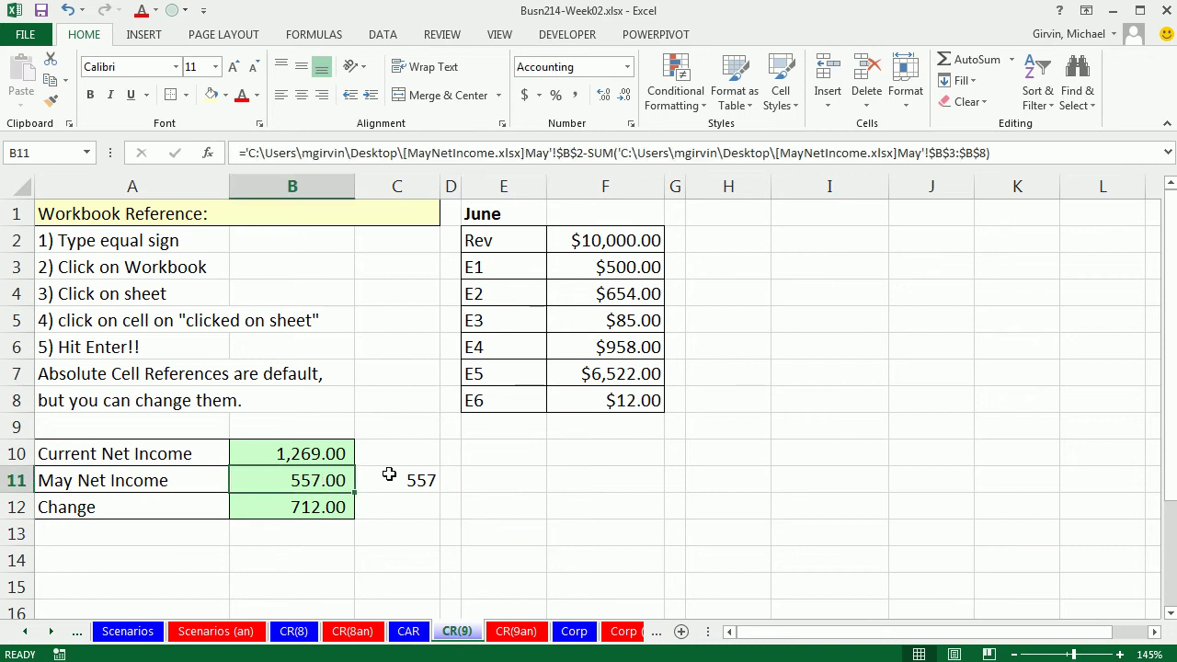
left_click(416, 478)
key("F2")
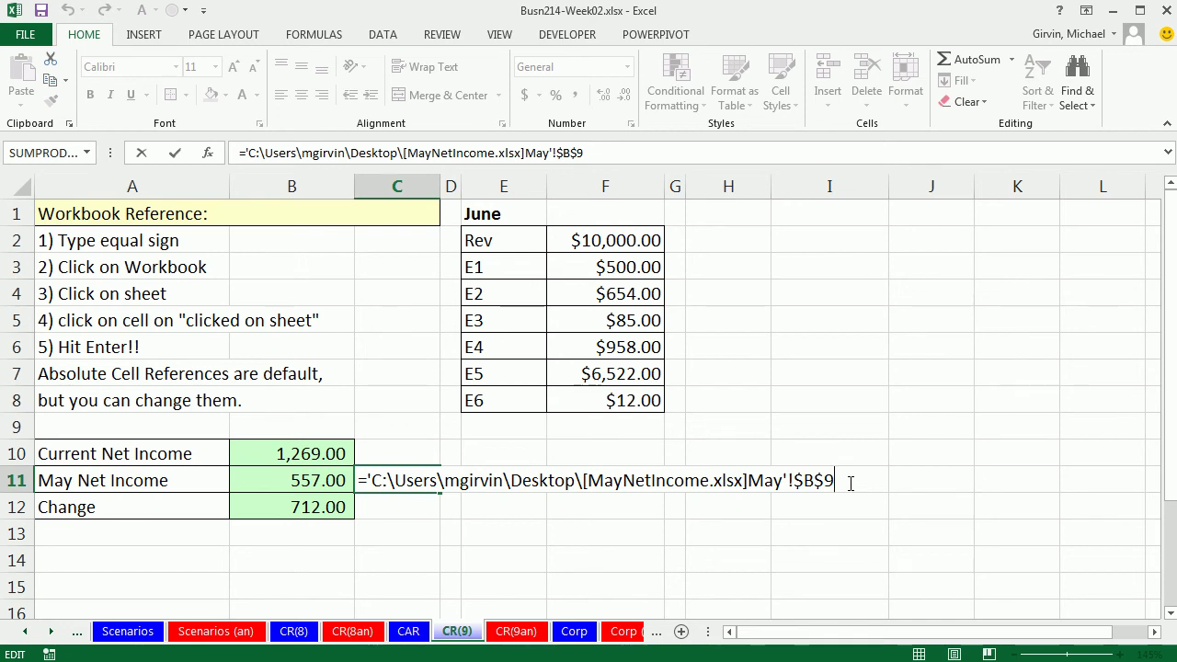
key("Return")
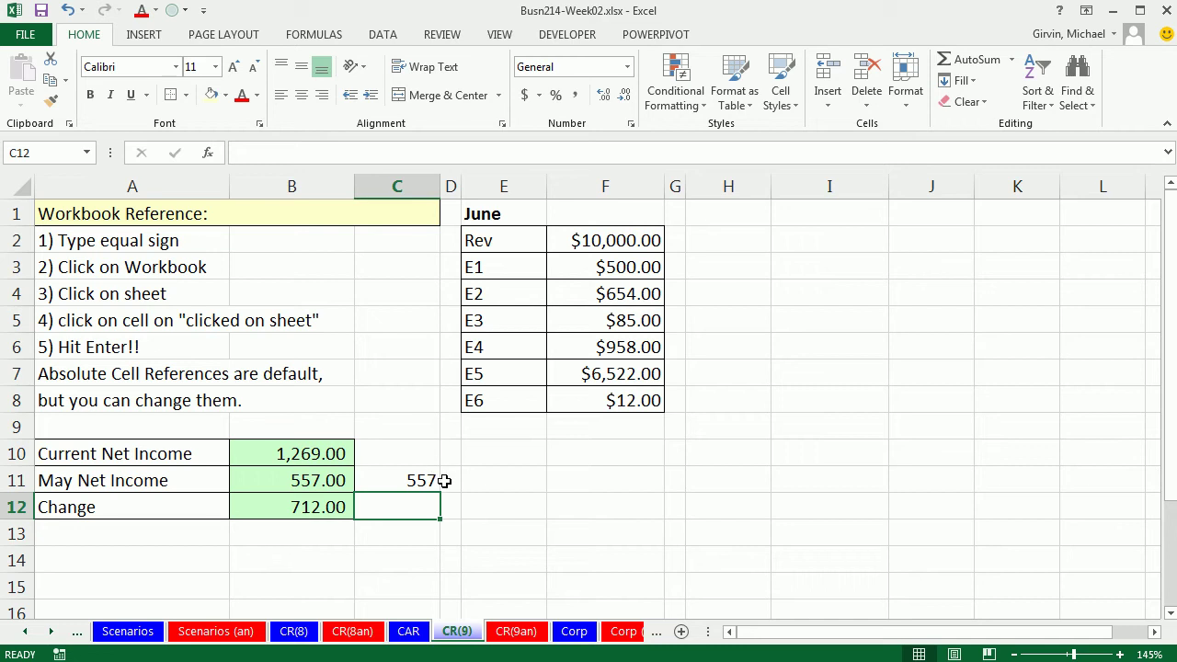
Save and close Busn214-Week02.xlsx, and reopen MayNetIncome.xlsx from the Desktop folder
key("ctrl+s")
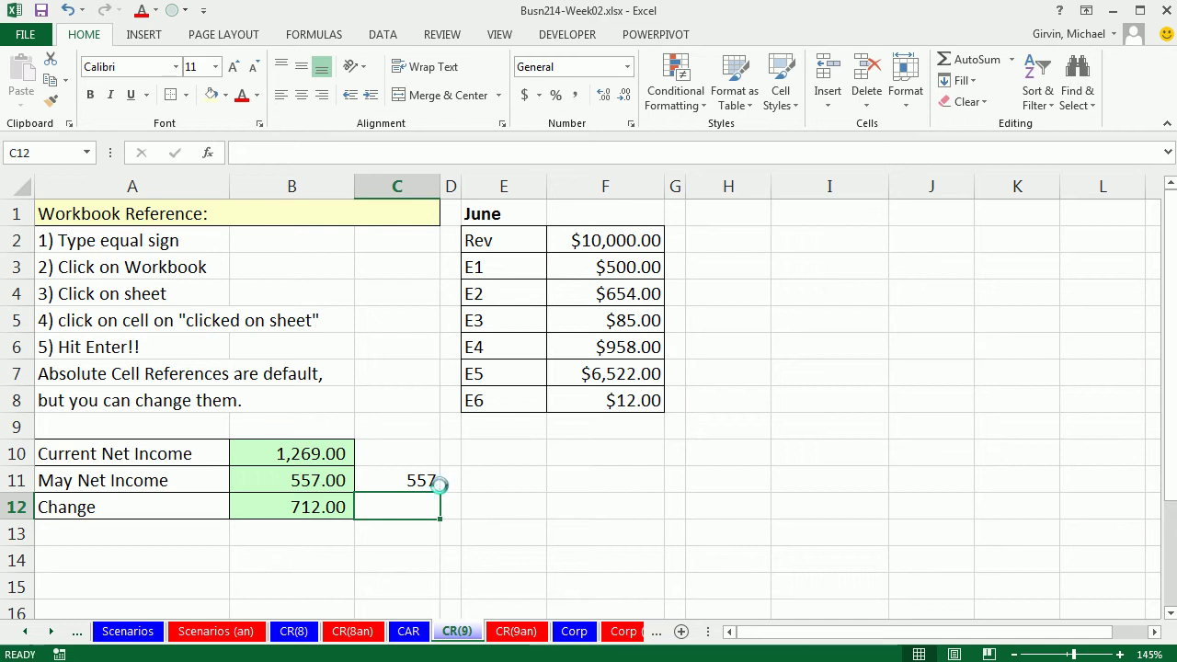
left_click(1166, 11)
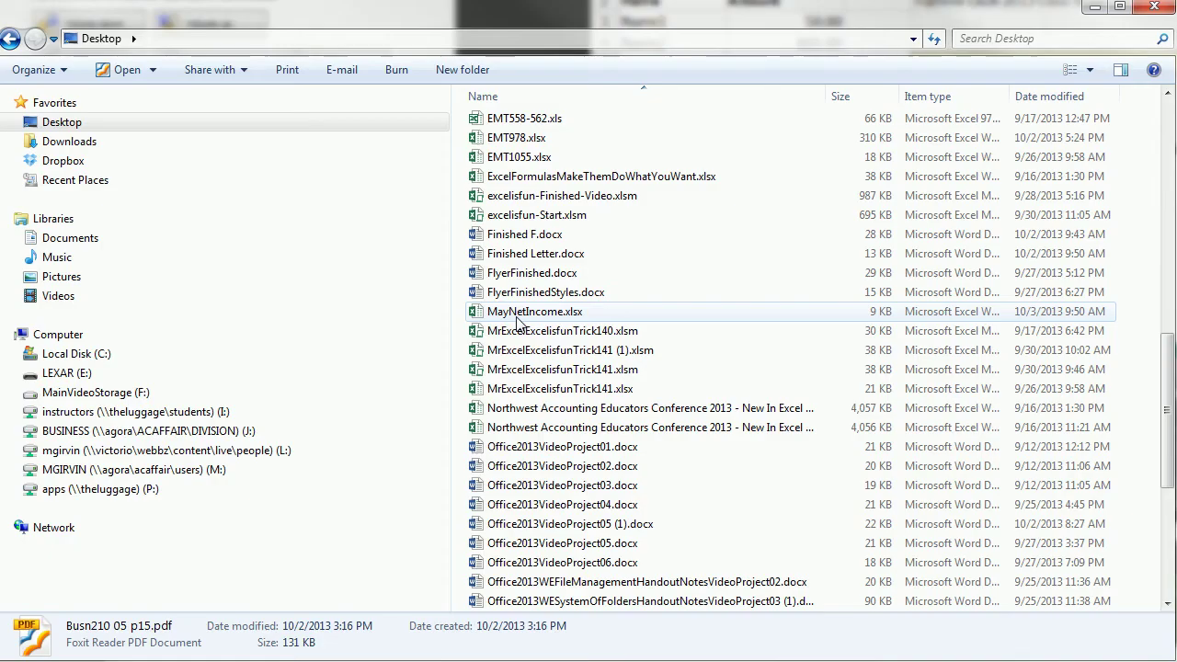
left_click(517, 313)
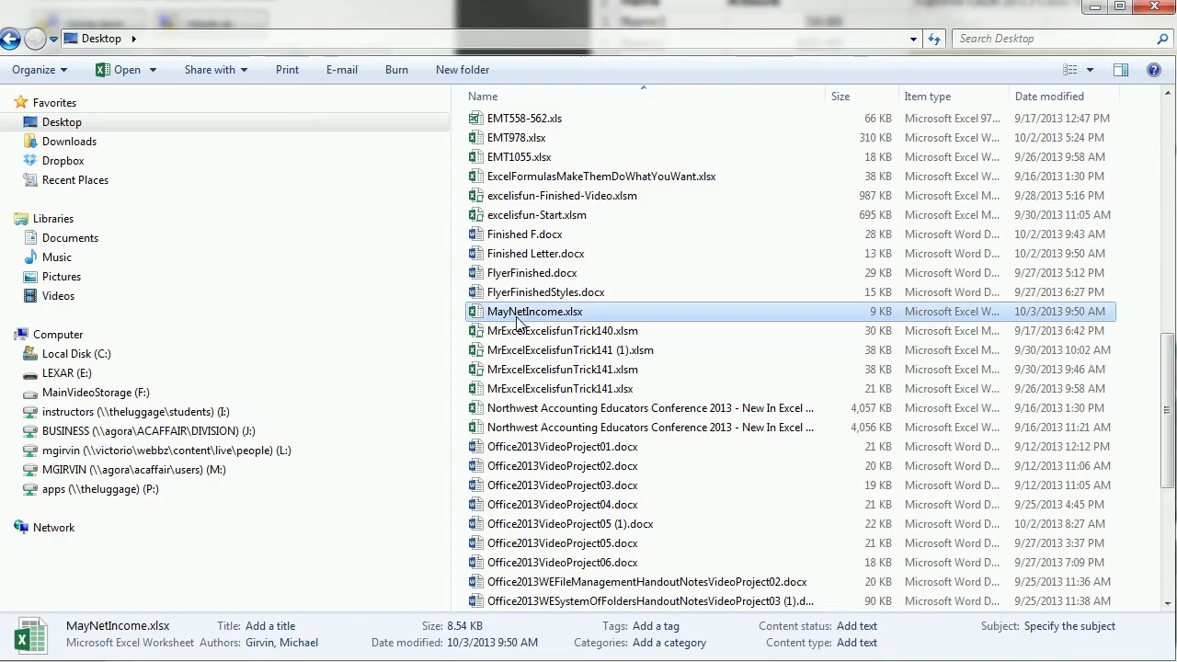
double_click(518, 313)
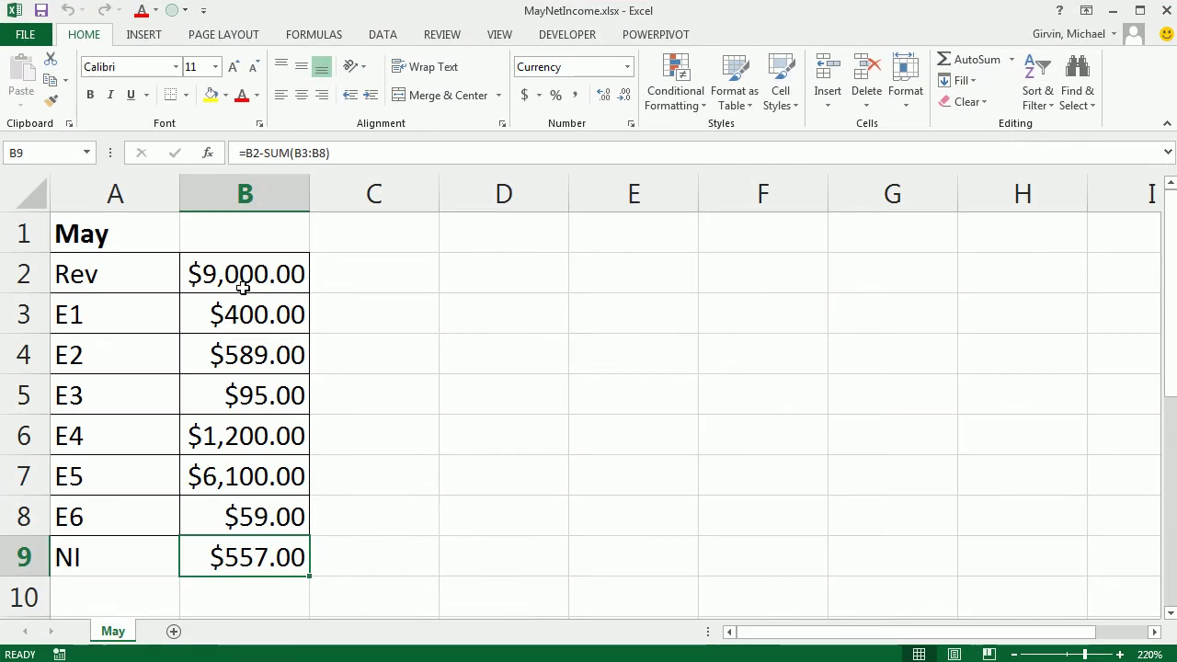
Set the May revenue in B2 of the MayNetIncome workbook to 9800
left_click(248, 291)
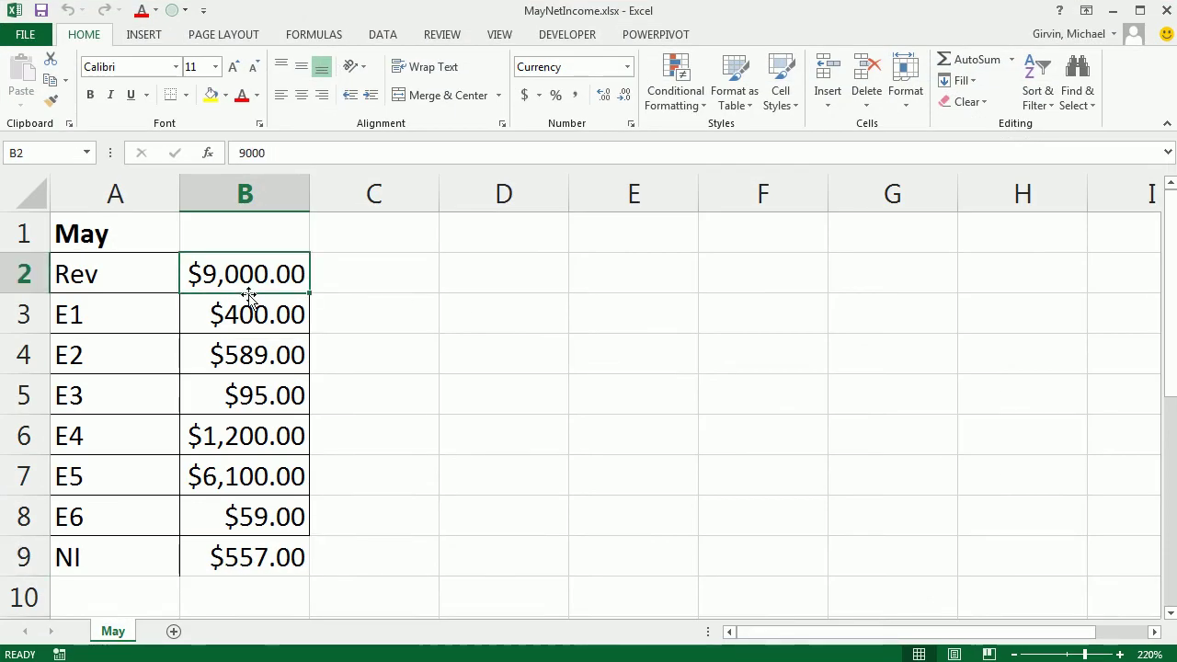
type("9800")
key("ctrl+Return")
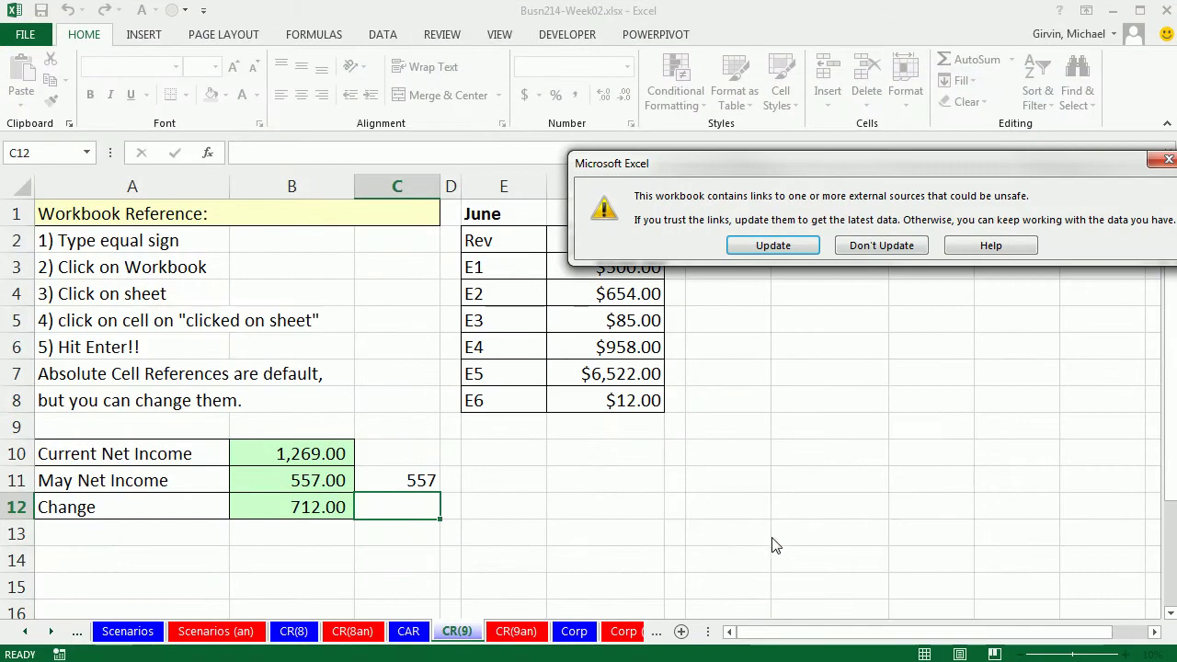
Update the external links in the reopened Busn214-Week02.xlsx to get the latest May data
left_click_drag(859, 176, 540, 272)
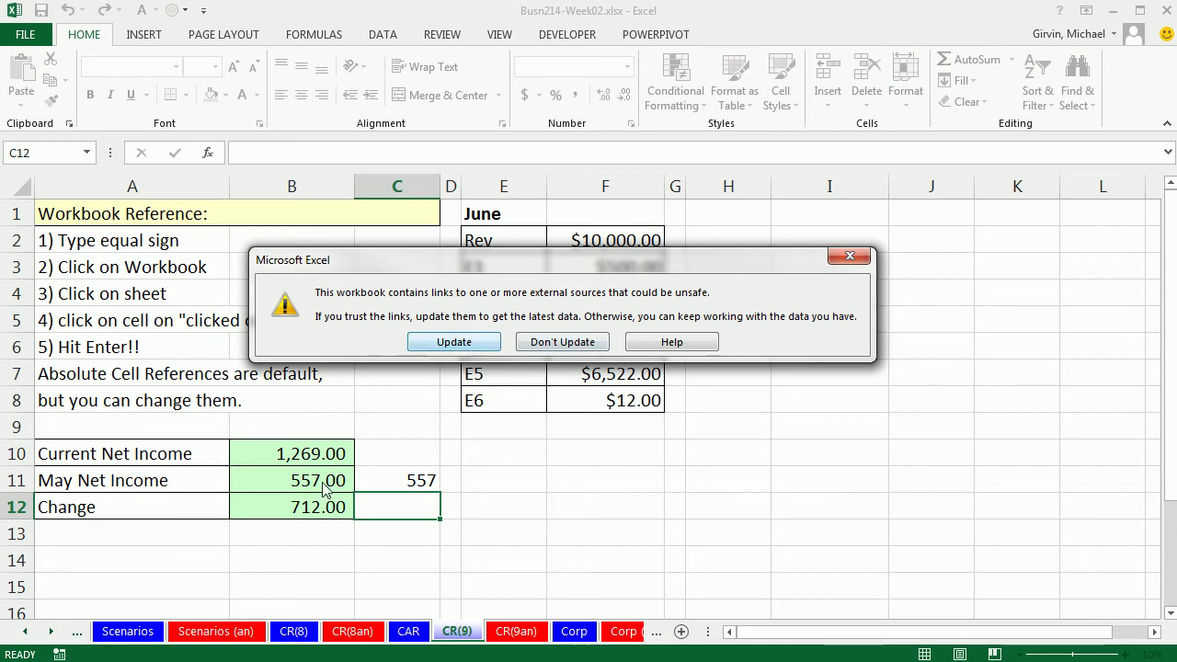
left_click(452, 342)
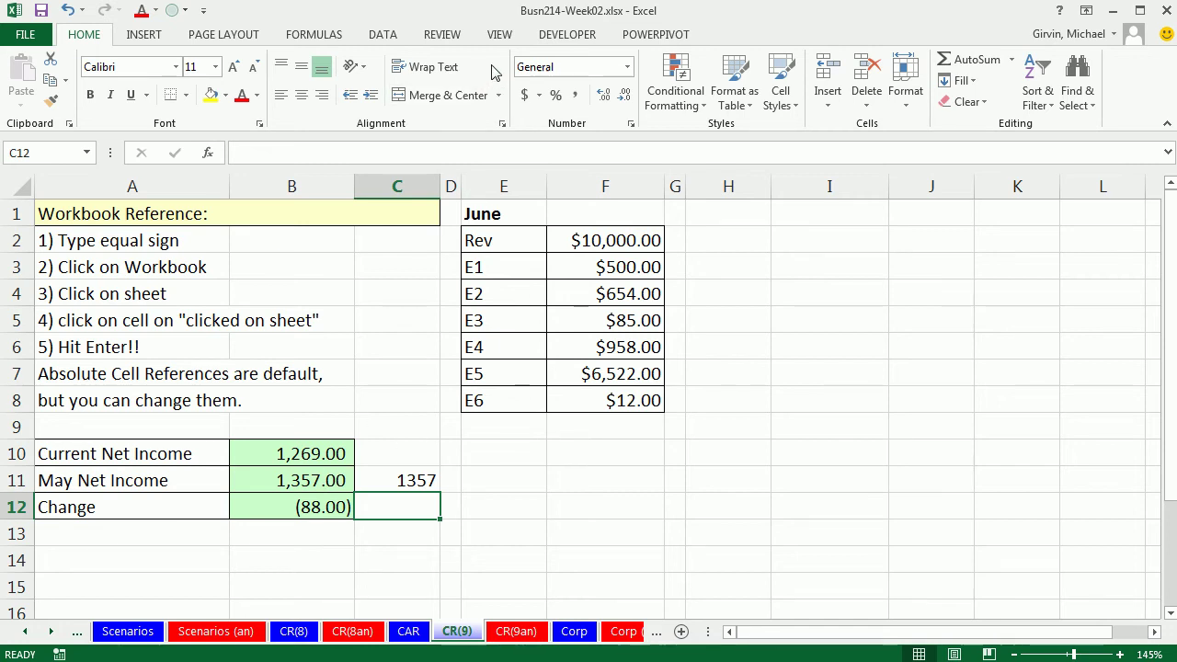
Review the Edit Links options for the MayNetIncome.xlsx source, including Change Source, and close them without changes
left_click(382, 34)
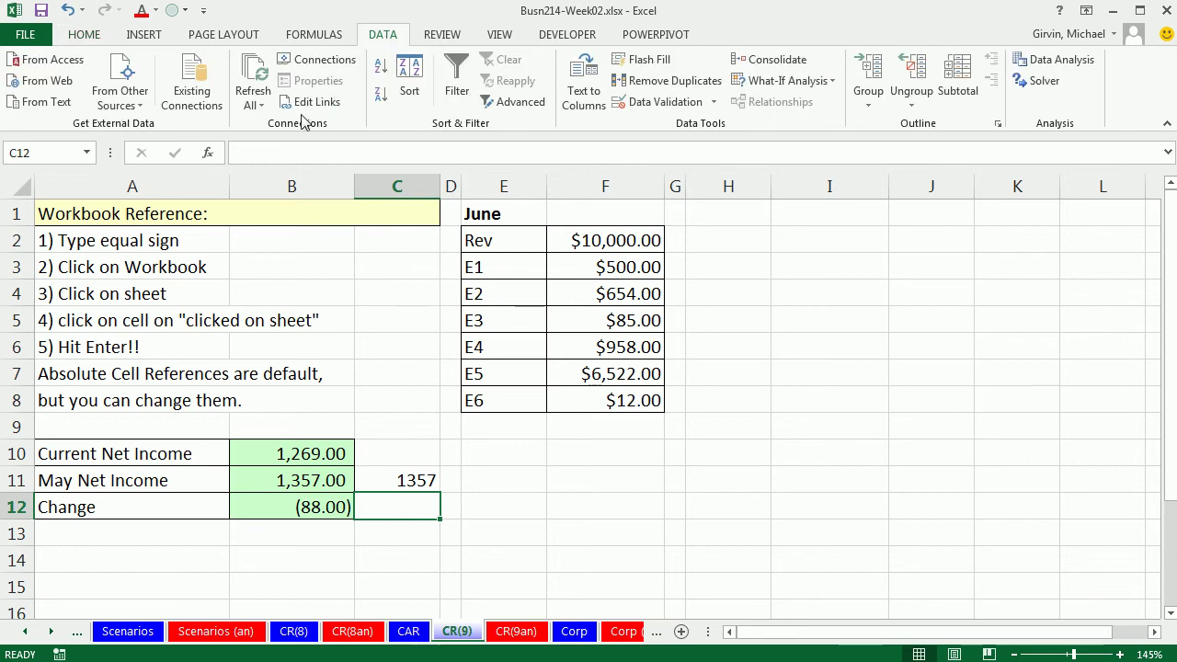
left_click(312, 104)
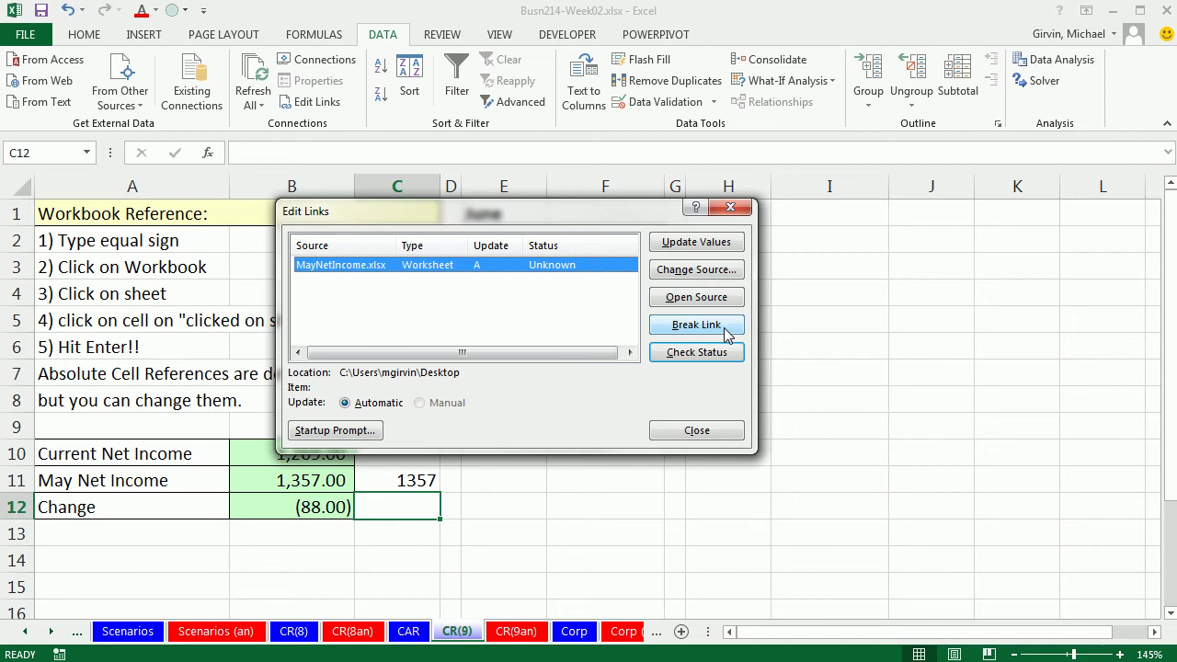
left_click(672, 276)
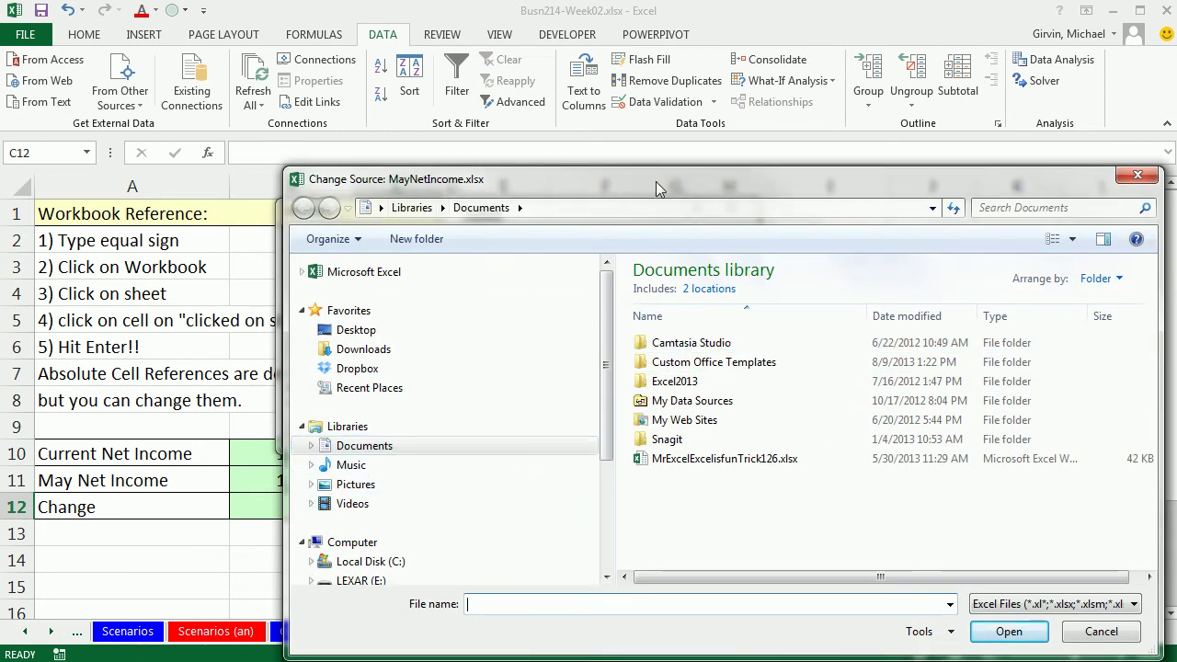
left_click(1138, 176)
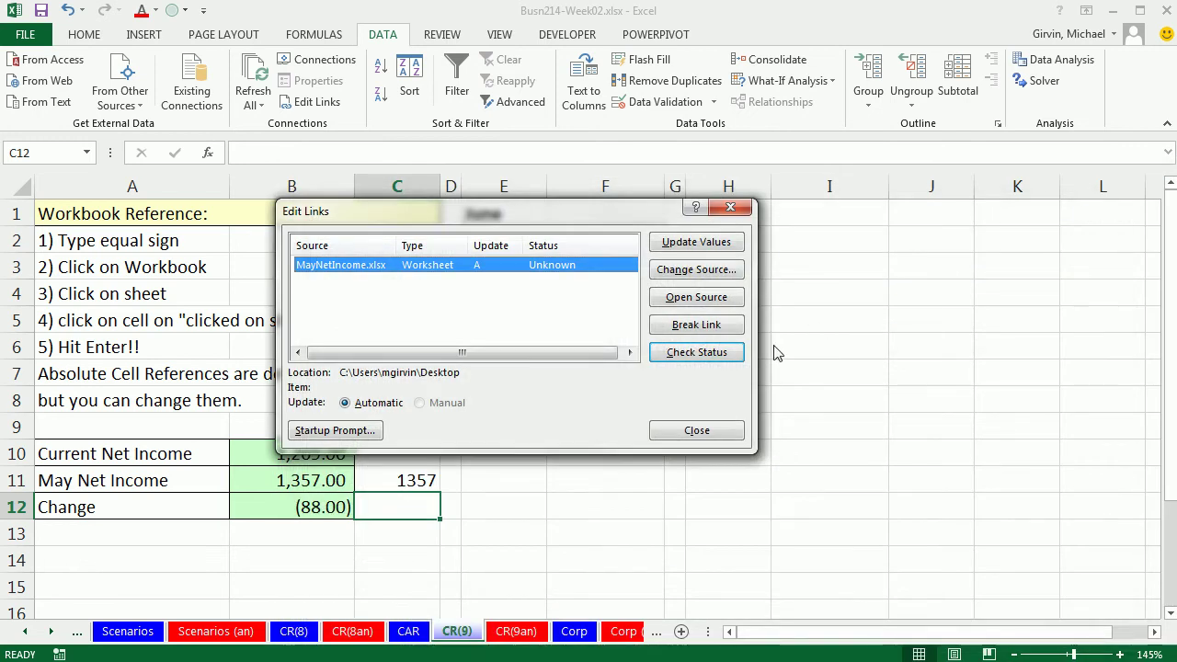
left_click(706, 429)
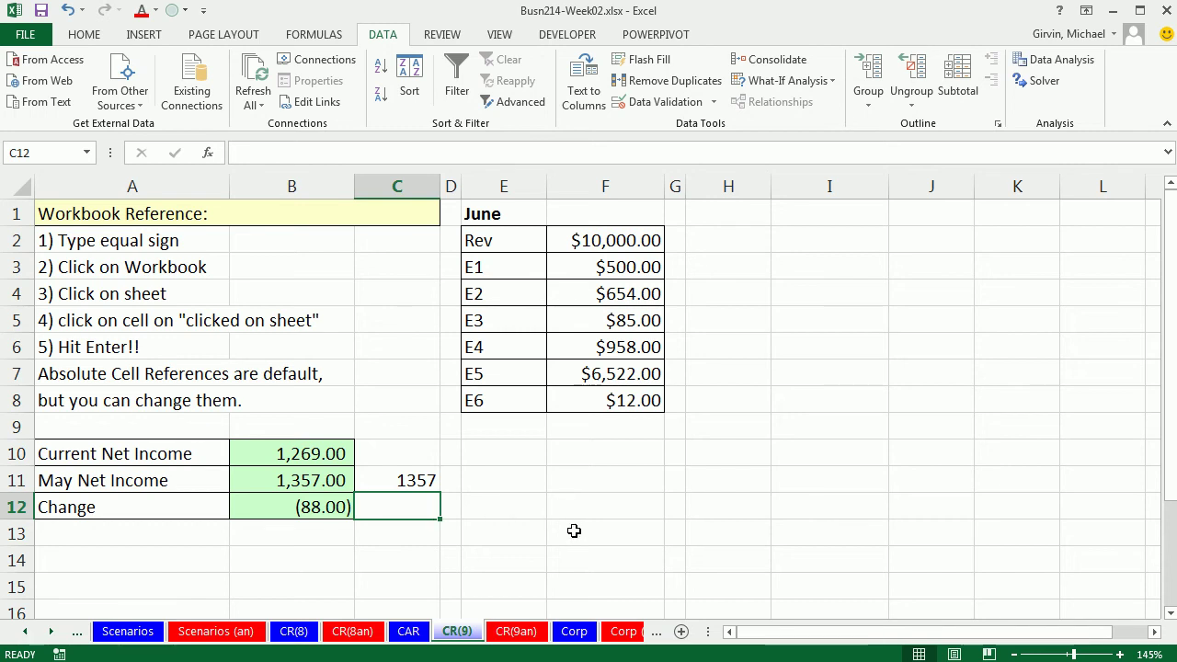
Examine the Corp sheet's totals table and the matching tables on the Oak, Sea and Tac sheets, and return to Corp
left_click(574, 631)
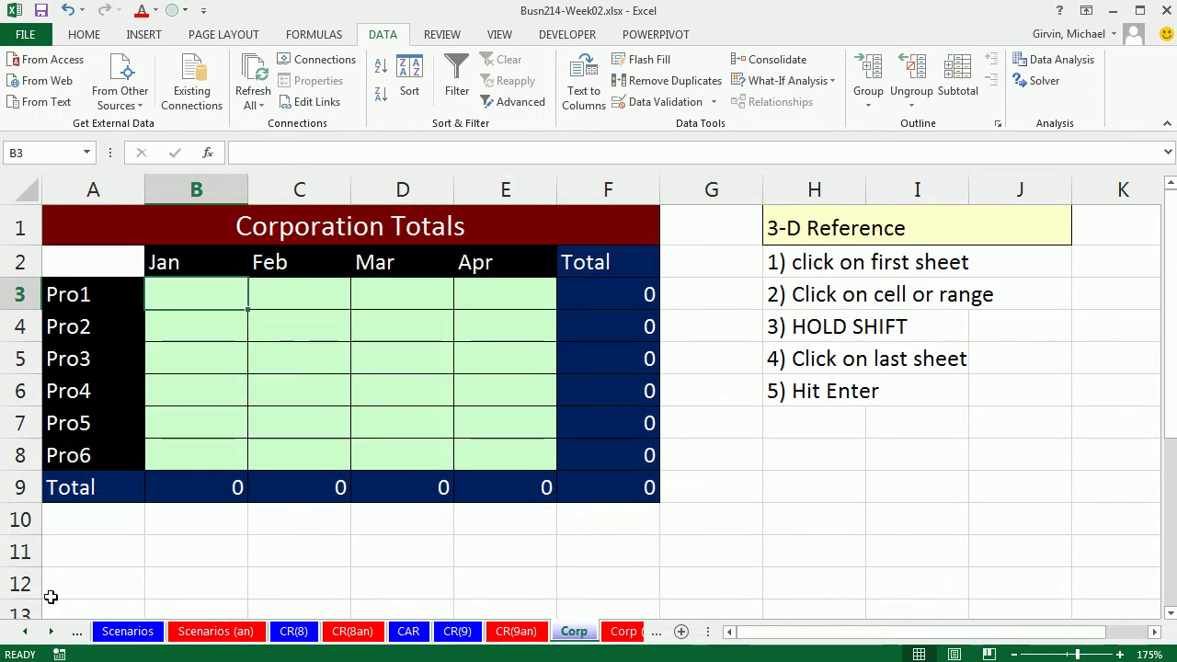
left_click(51, 633)
left_click(52, 632)
left_click(51, 633)
left_click(51, 633)
left_click(51, 633)
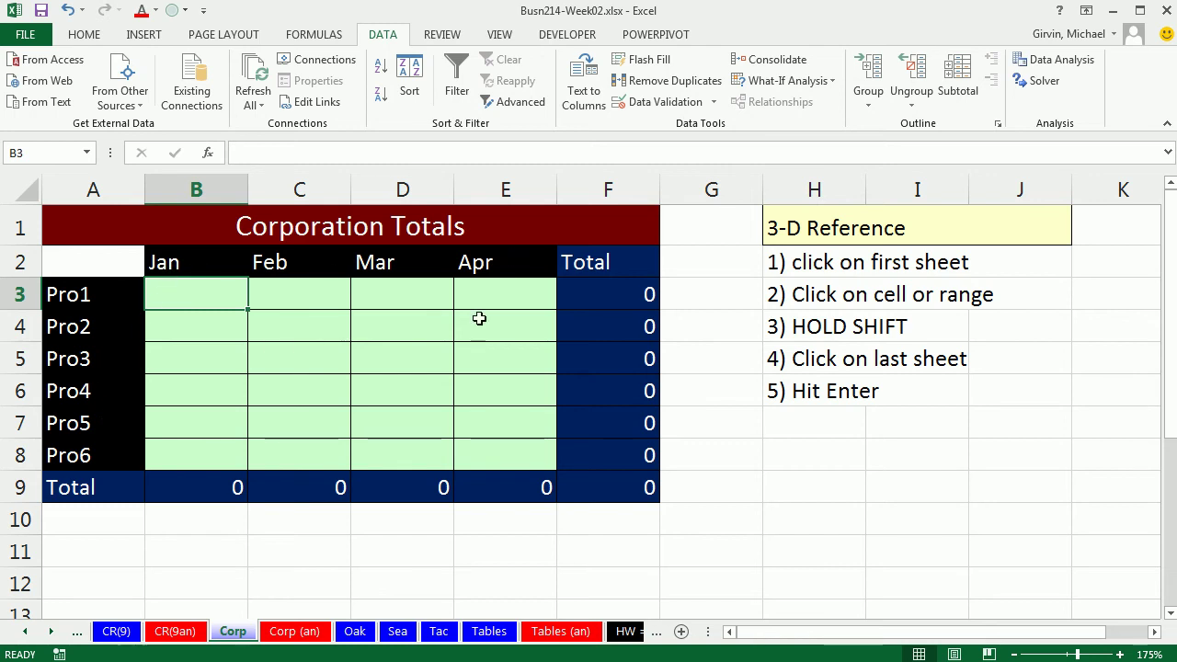
left_click(353, 635)
left_click(397, 633)
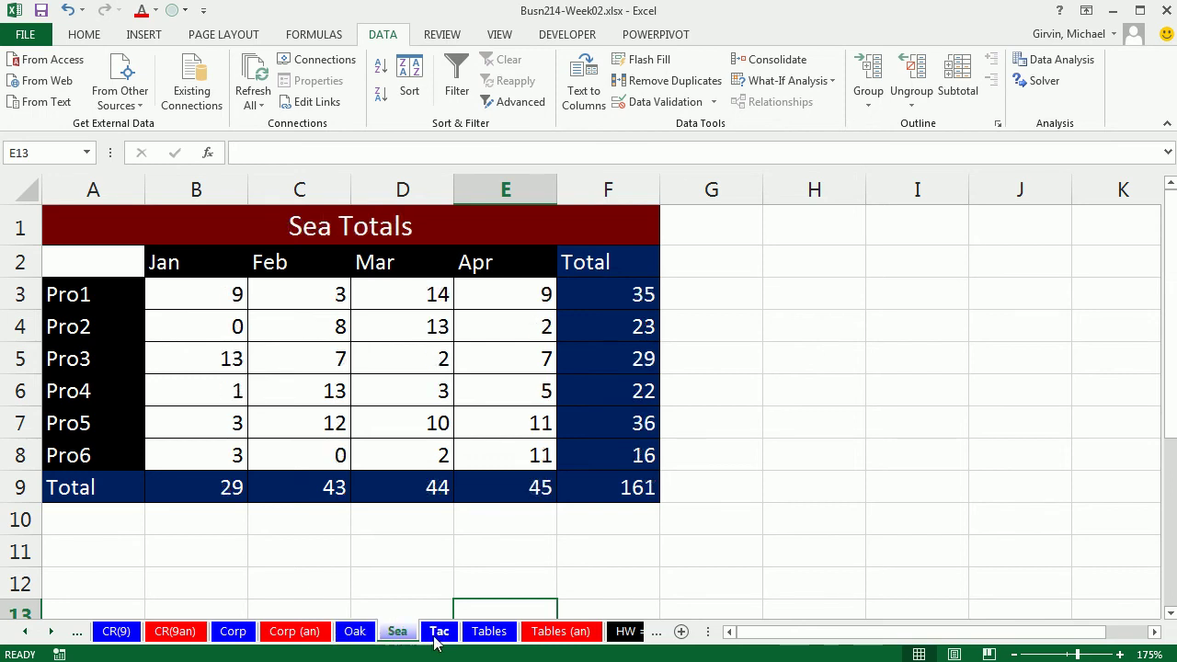
left_click(431, 640)
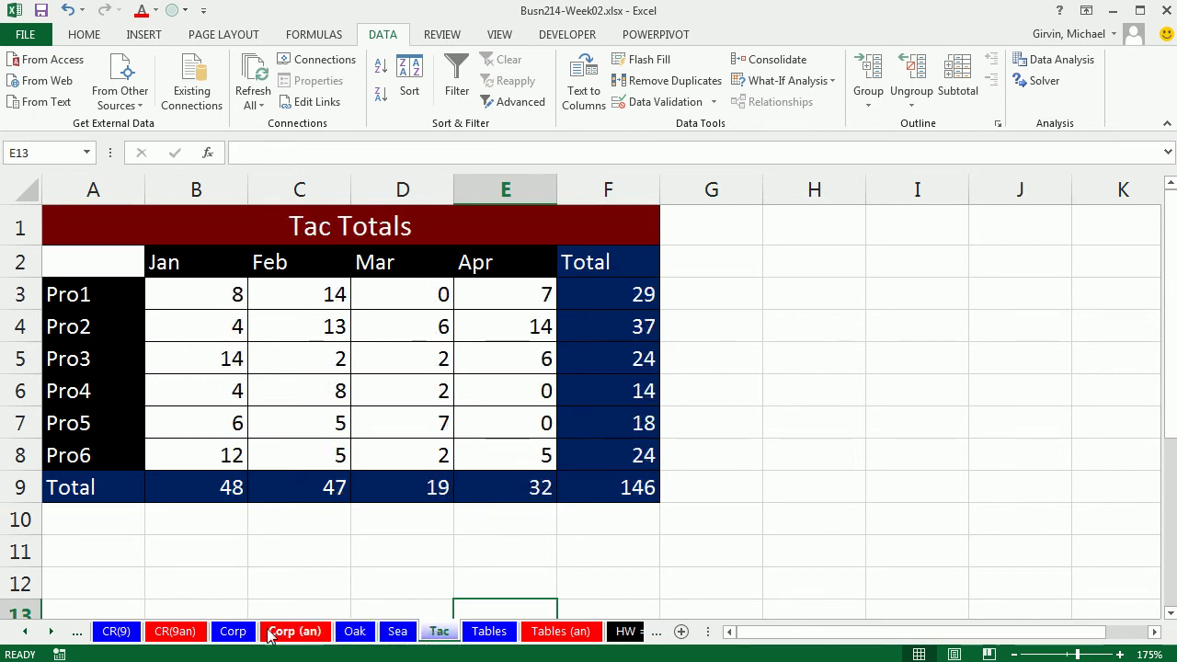
left_click(232, 632)
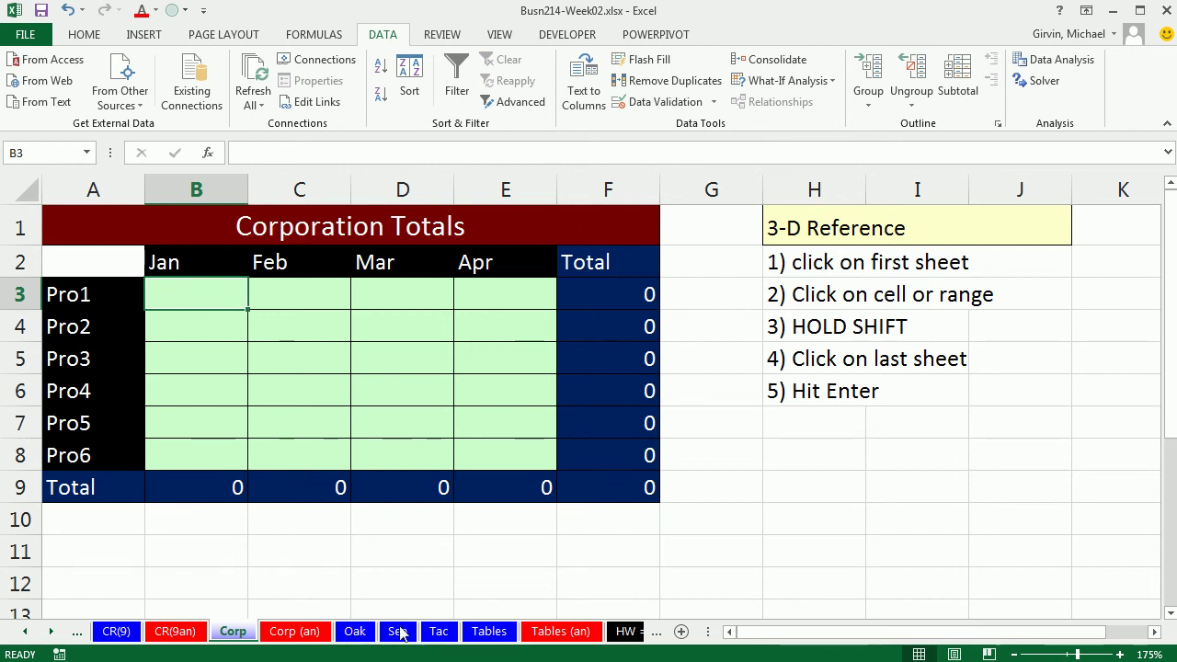
Compare the January Pro1 cell B3 across the Oak, Sea and Tac sheets
left_click(358, 635)
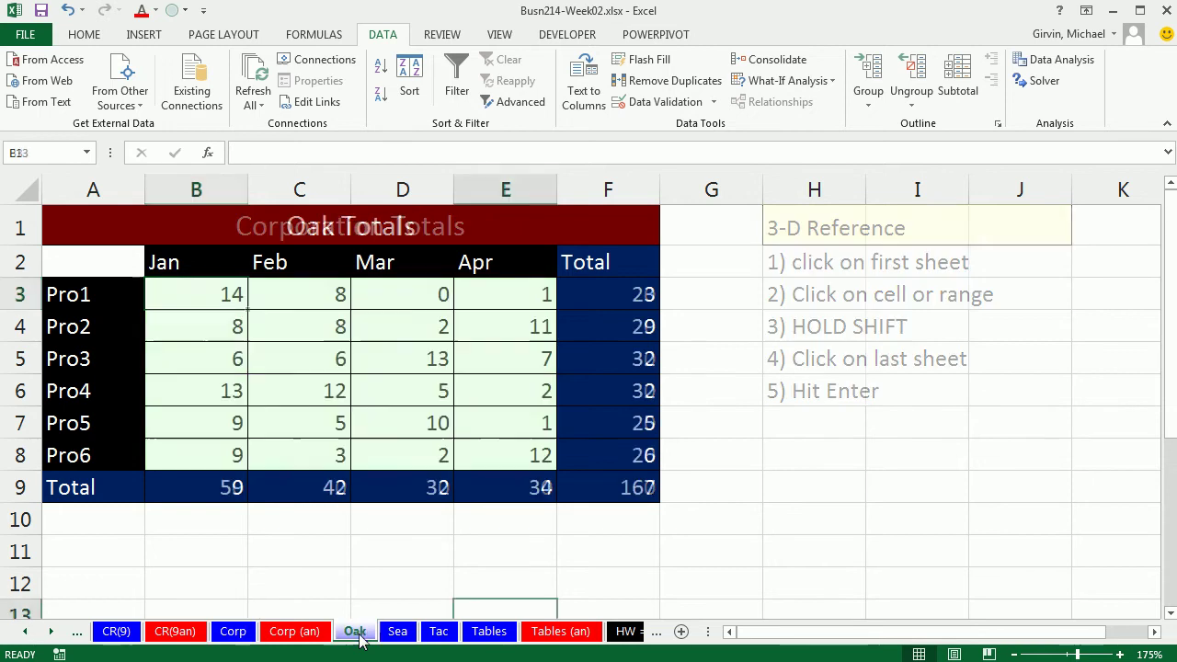
left_click(194, 295)
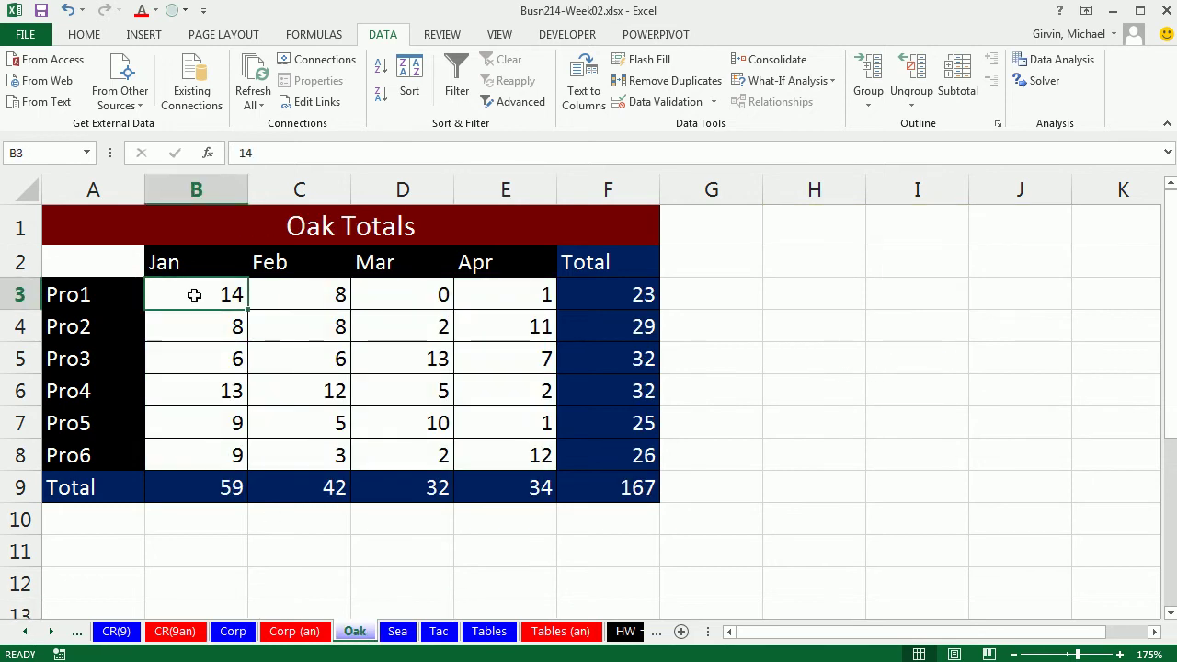
left_click(398, 632)
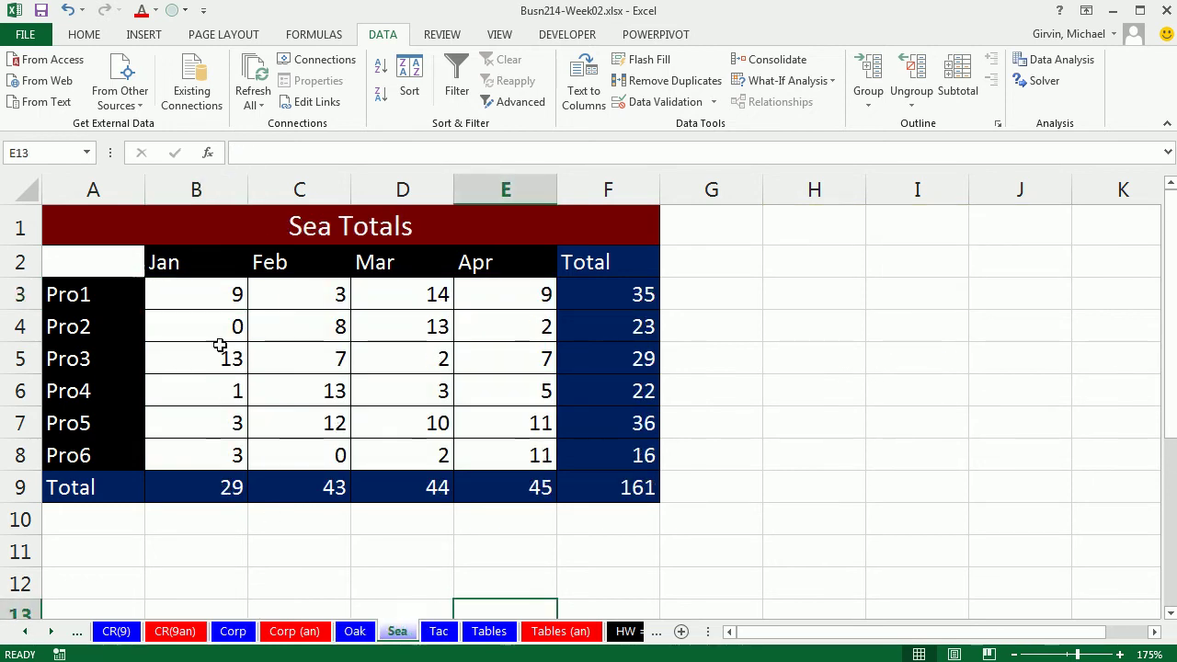
left_click(439, 633)
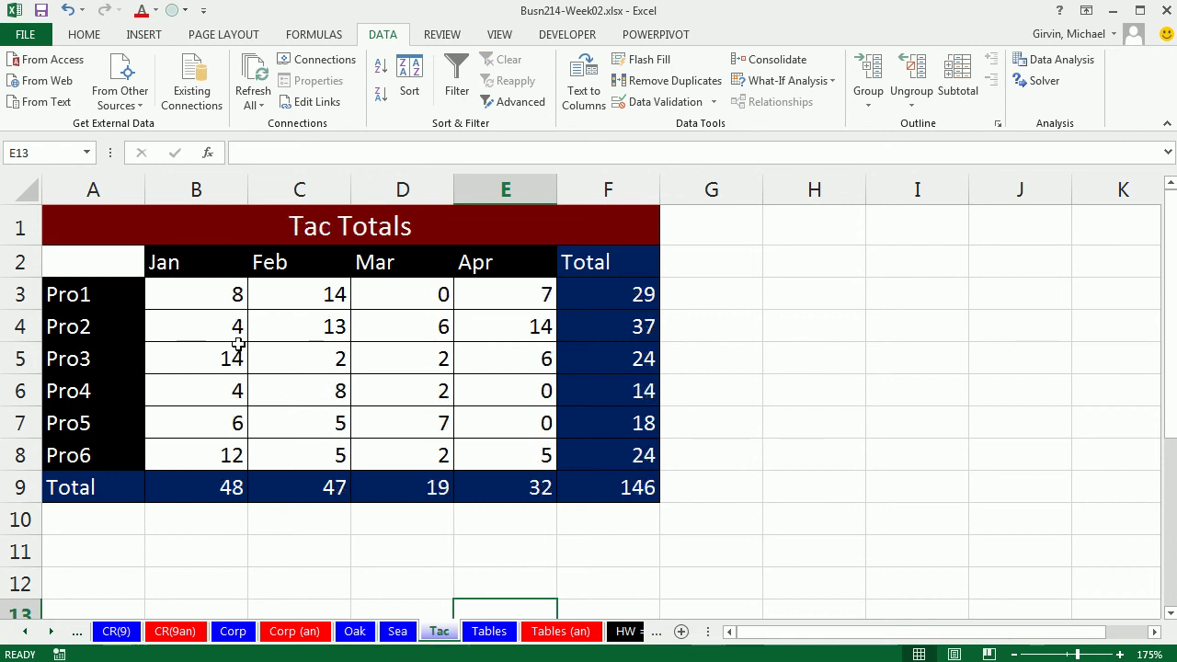
left_click(184, 289)
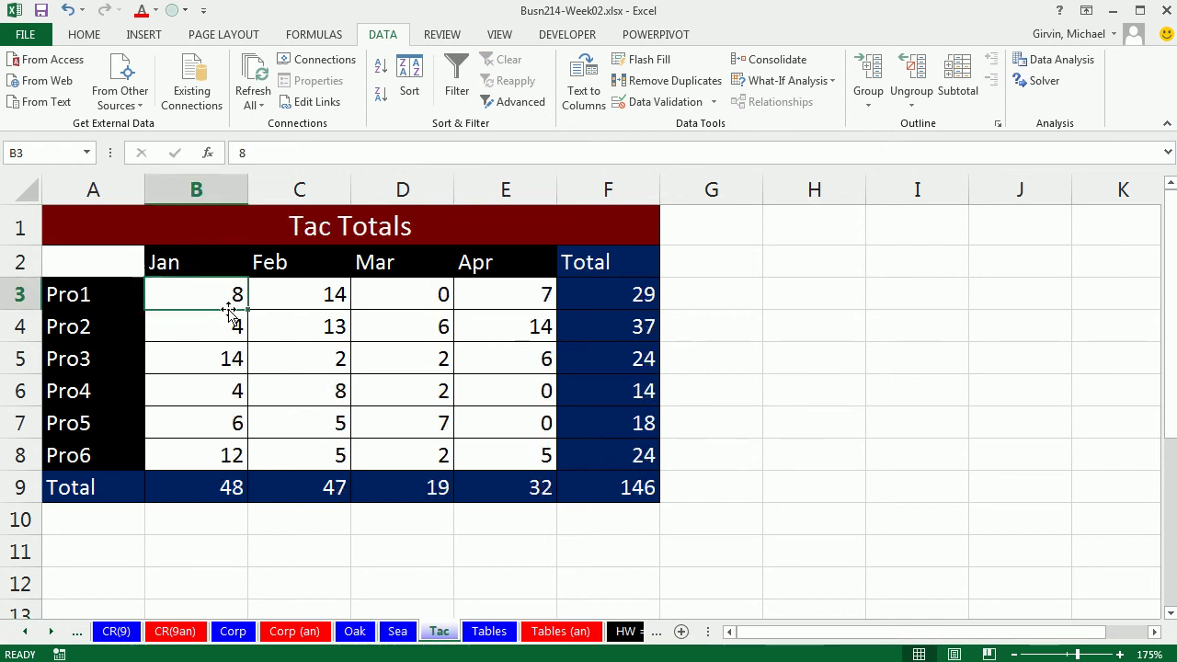
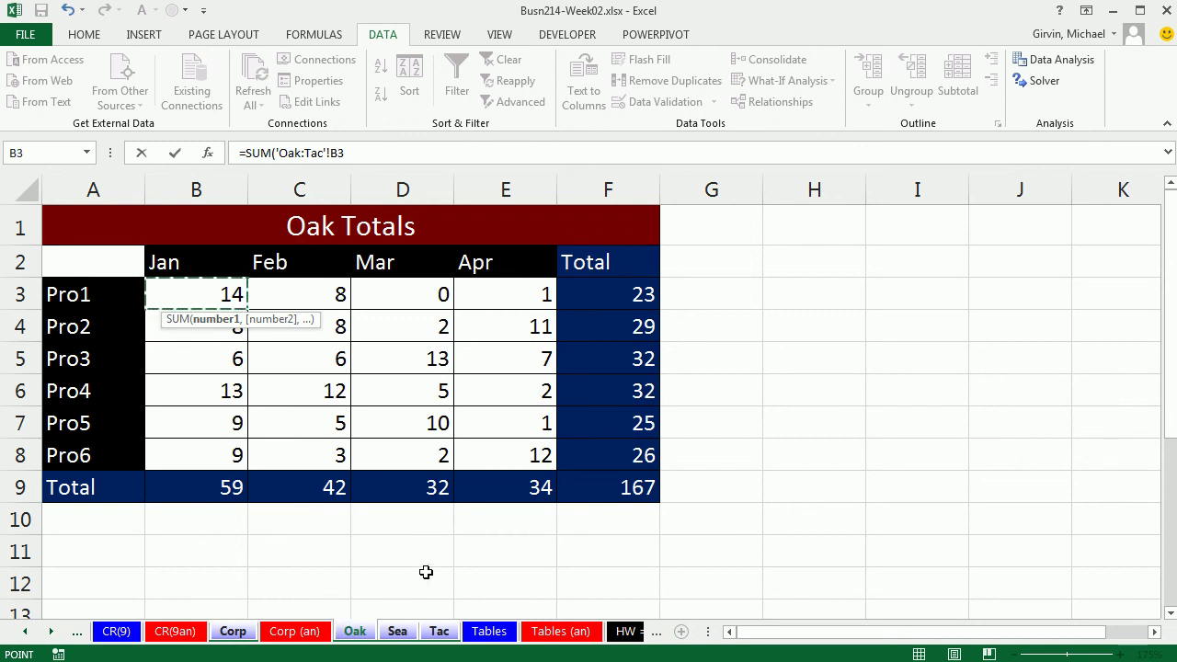
Total January Pro1 in B3 of the Corp sheet with the 3-D formula =SUM(Oak:Tac!B3) and review the entered formula
left_click(368, 156)
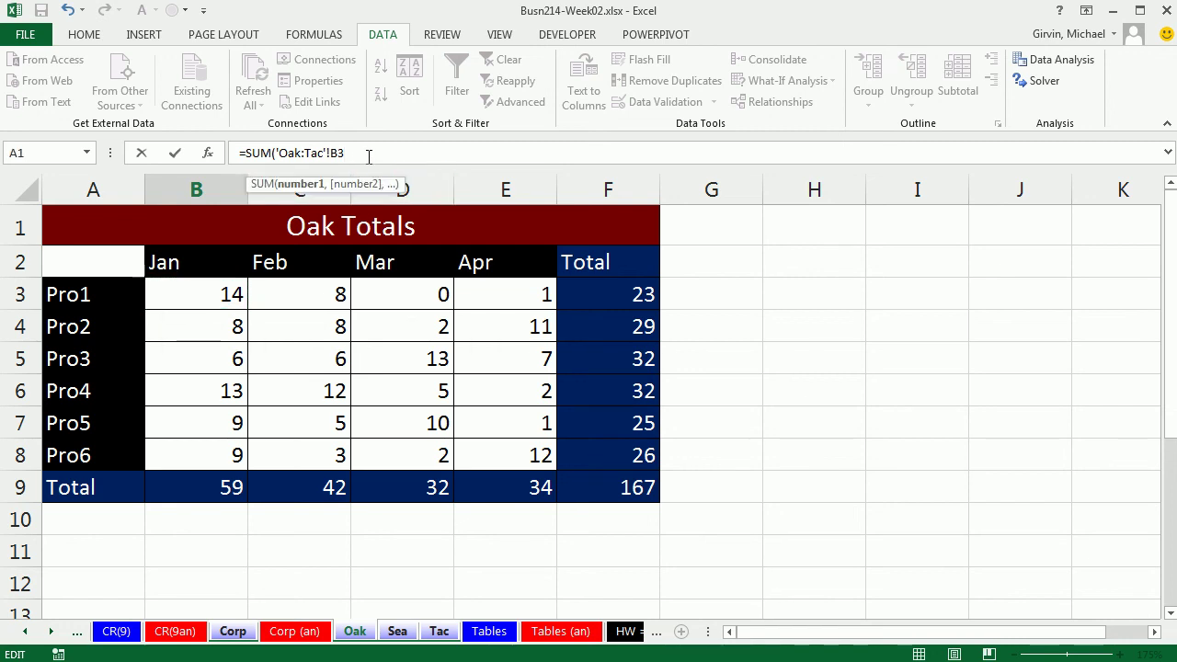
key("ctrl+Return")
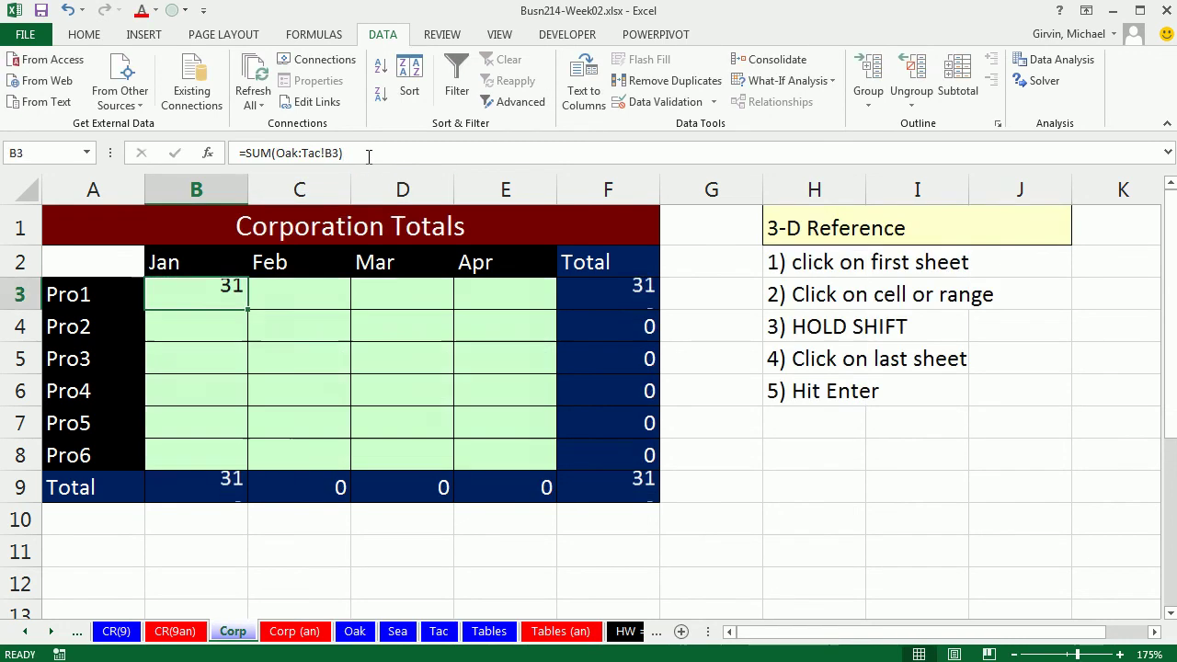
key("F2")
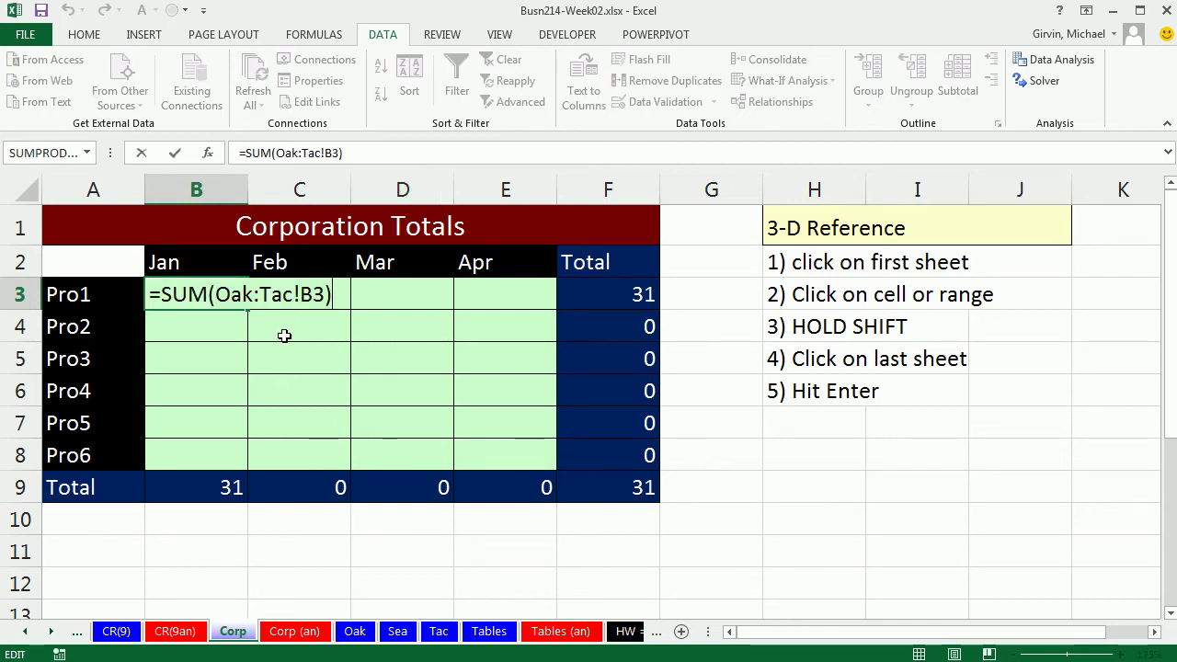
key("ctrl+Return")
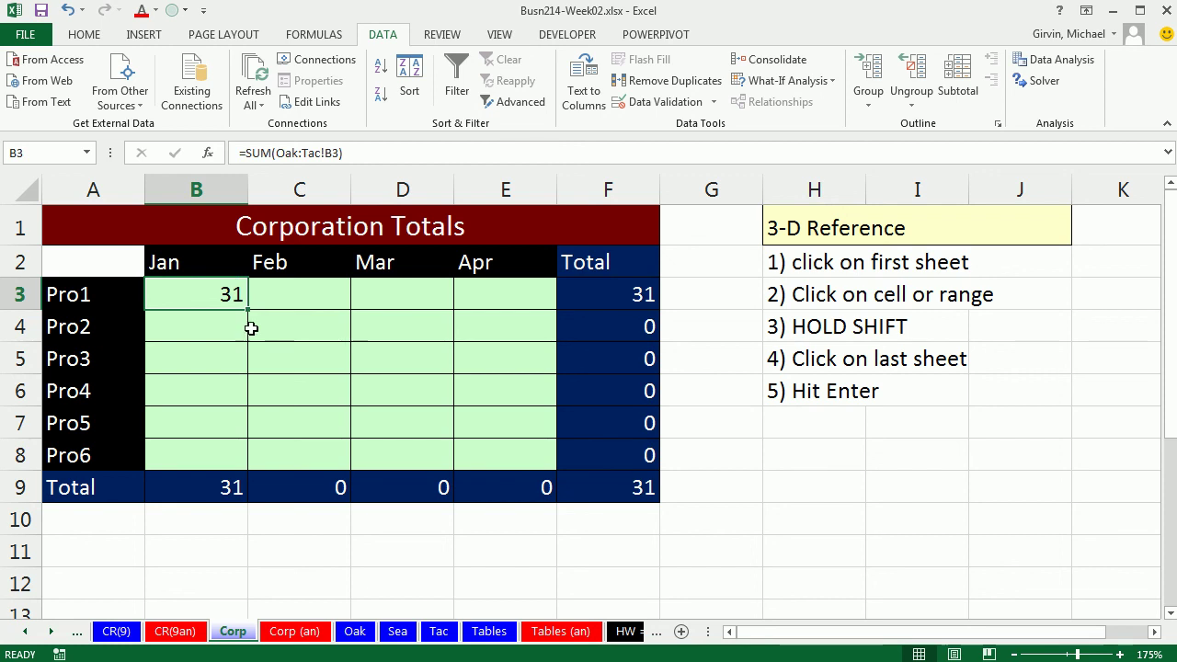
Fill the 3-D SUM formula from B3 through B3:E8 on the Corp sheet and verify the formula in E8
left_click_drag(250, 310, 263, 470)
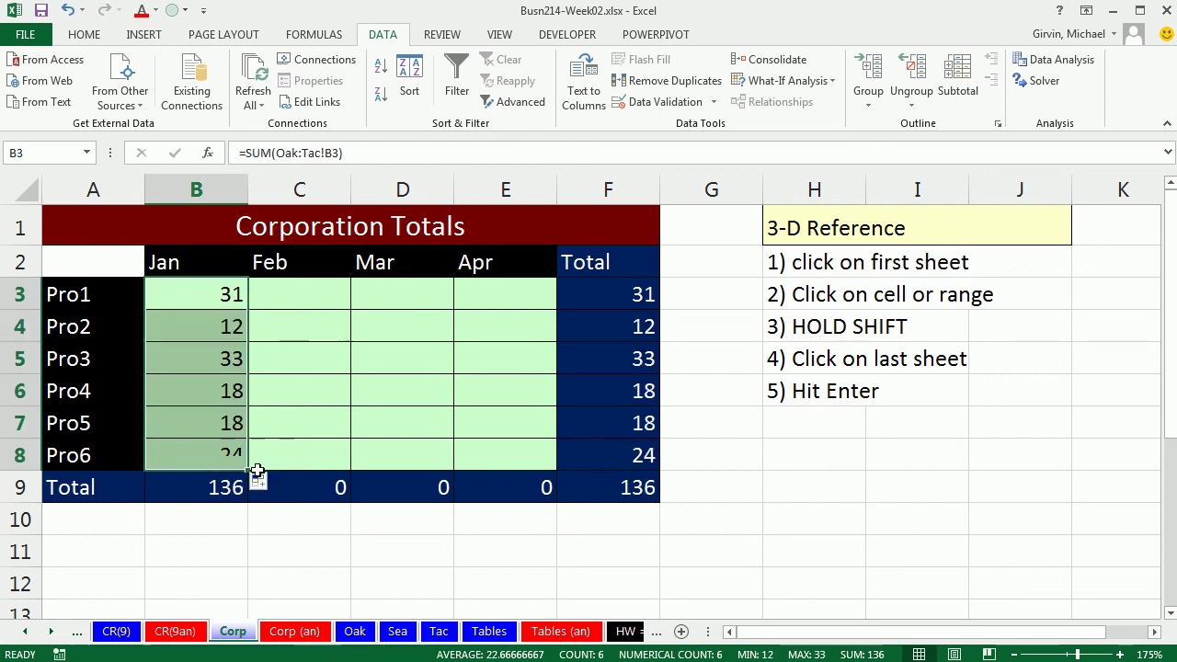
left_click_drag(372, 475, 542, 470)
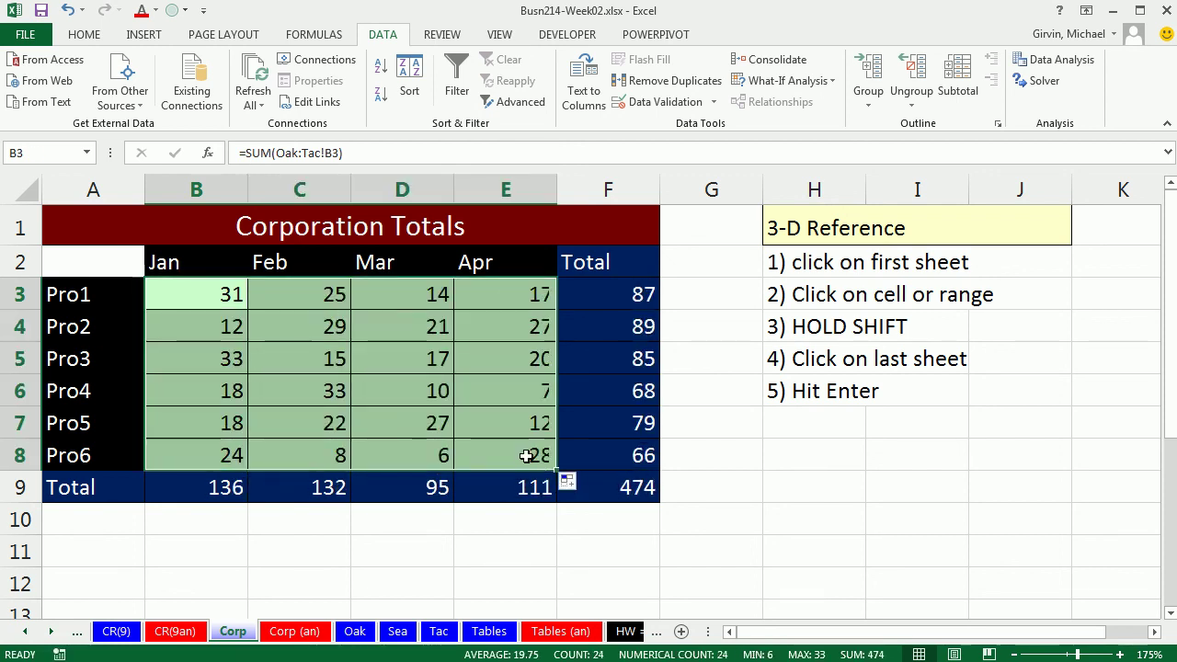
left_click(527, 455)
double_click(527, 455)
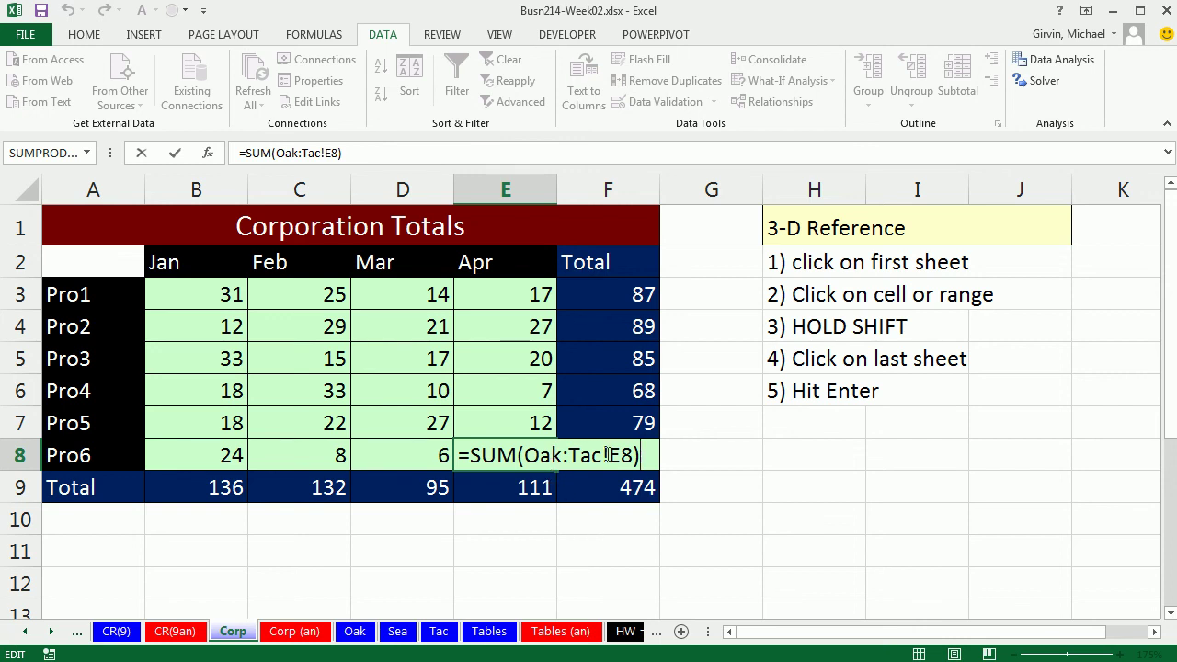
key("ctrl+Return")
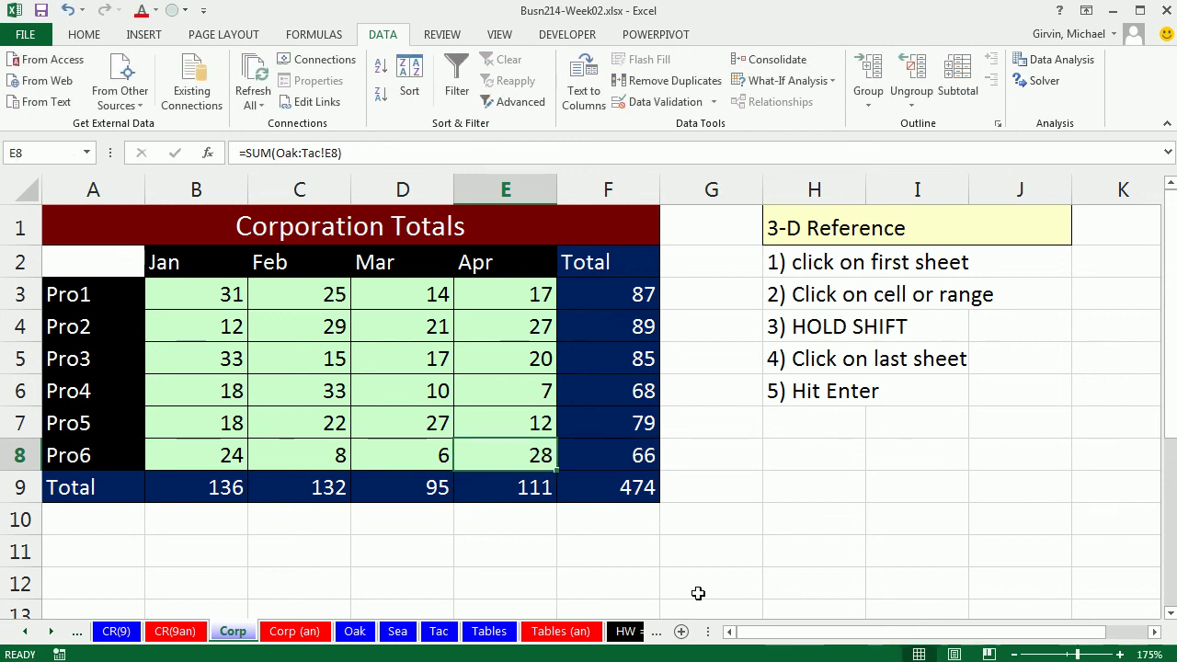
Insert a new worksheet before Tac and copy the Sea sheet's totals table A1:F9 into it
left_click(444, 634)
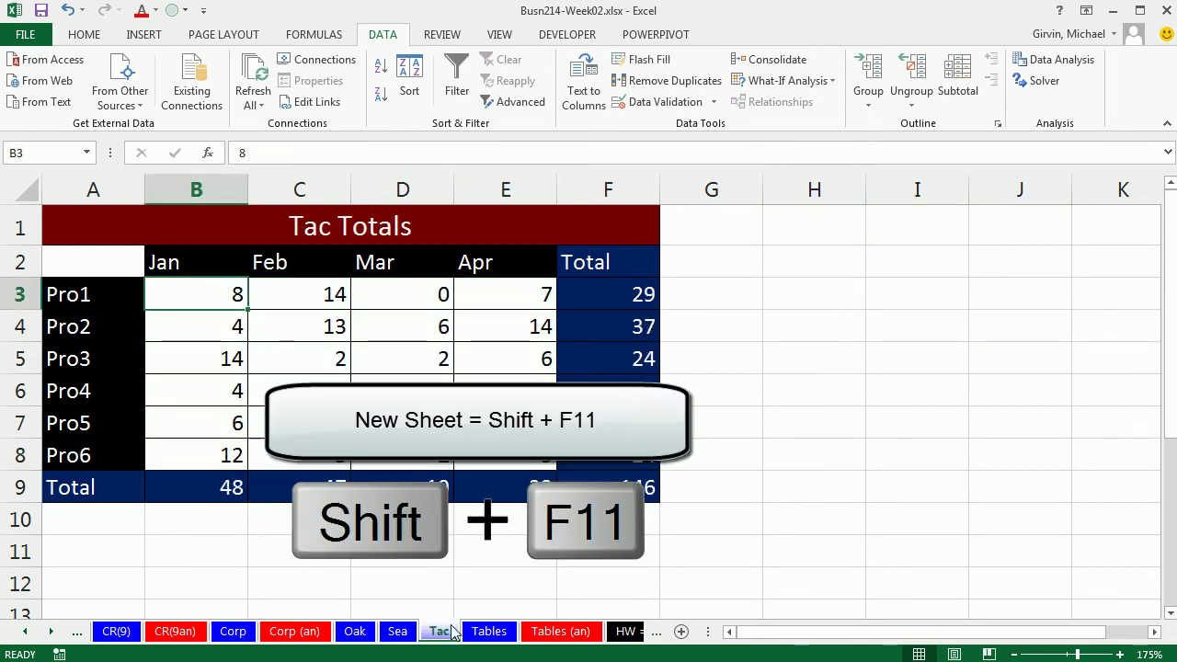
key("shift+F11")
left_click(397, 631)
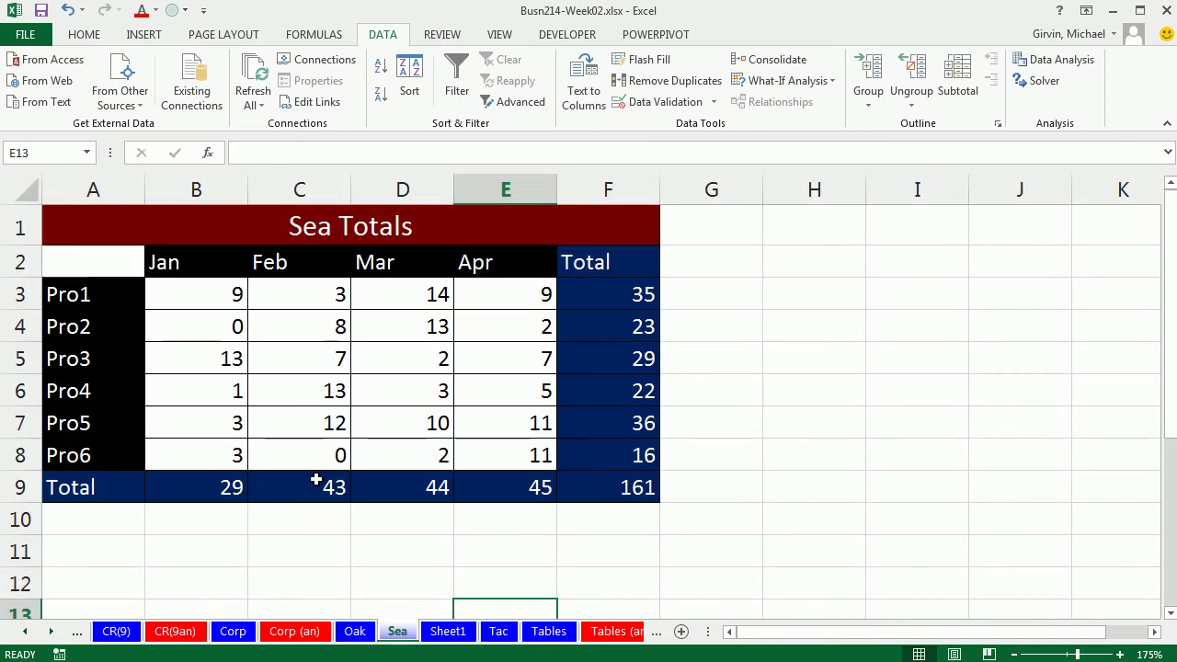
left_click_drag(71, 231, 594, 494)
key("ctrl+c")
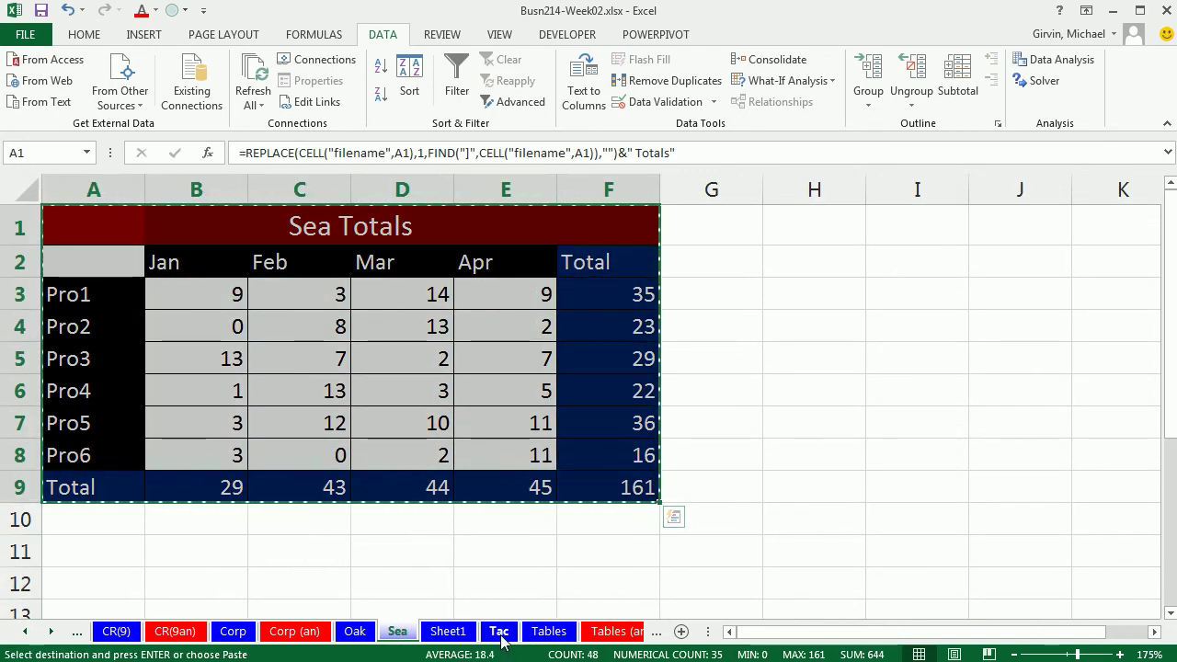
left_click(448, 631)
key("ctrl+v")
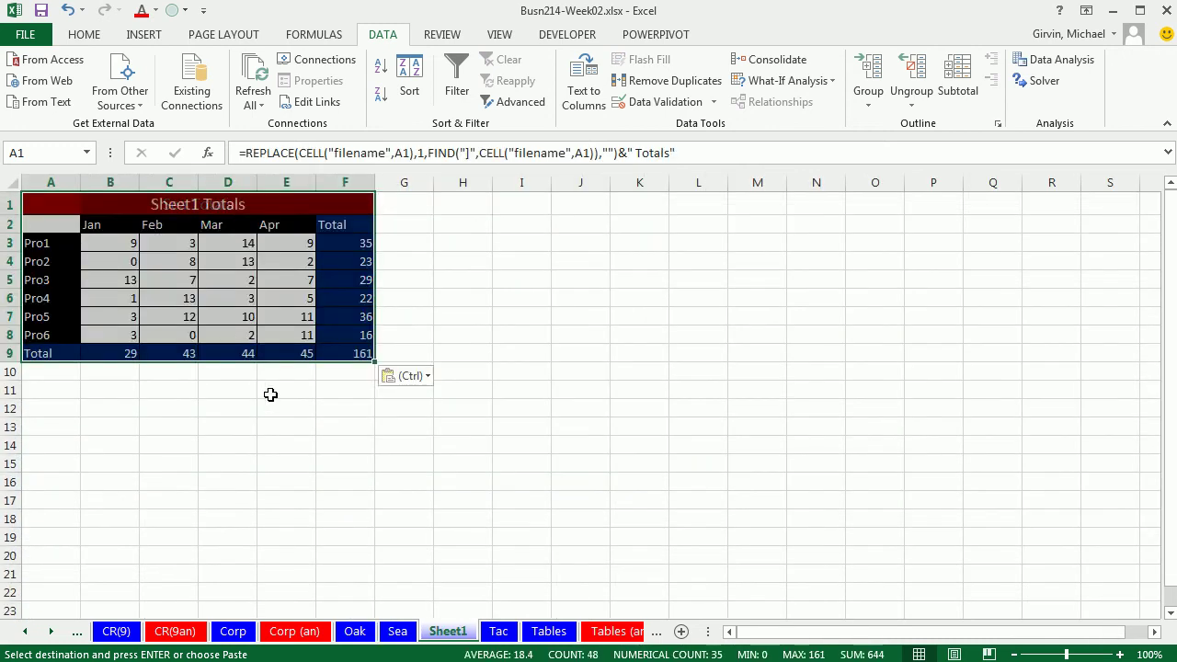
Clear the copied values in B3:E8 of the new sheet and check the Pro1 January formula on Corp
scroll(276, 386, "up", 6)
left_click_drag(197, 289, 465, 425)
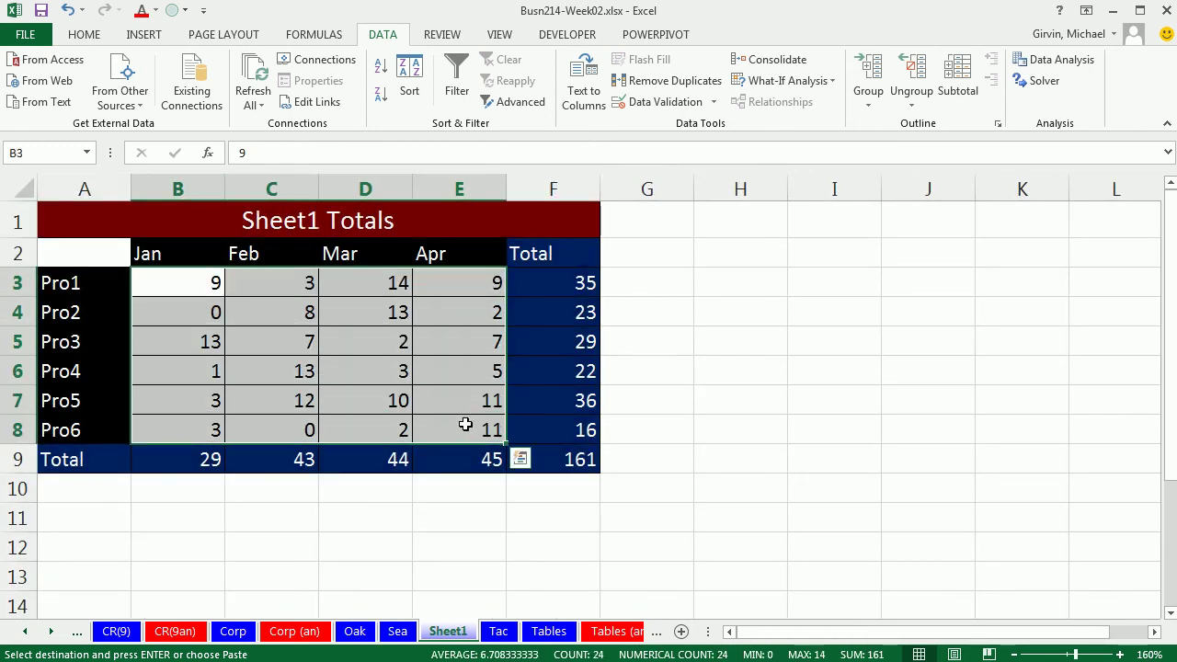
key("Delete")
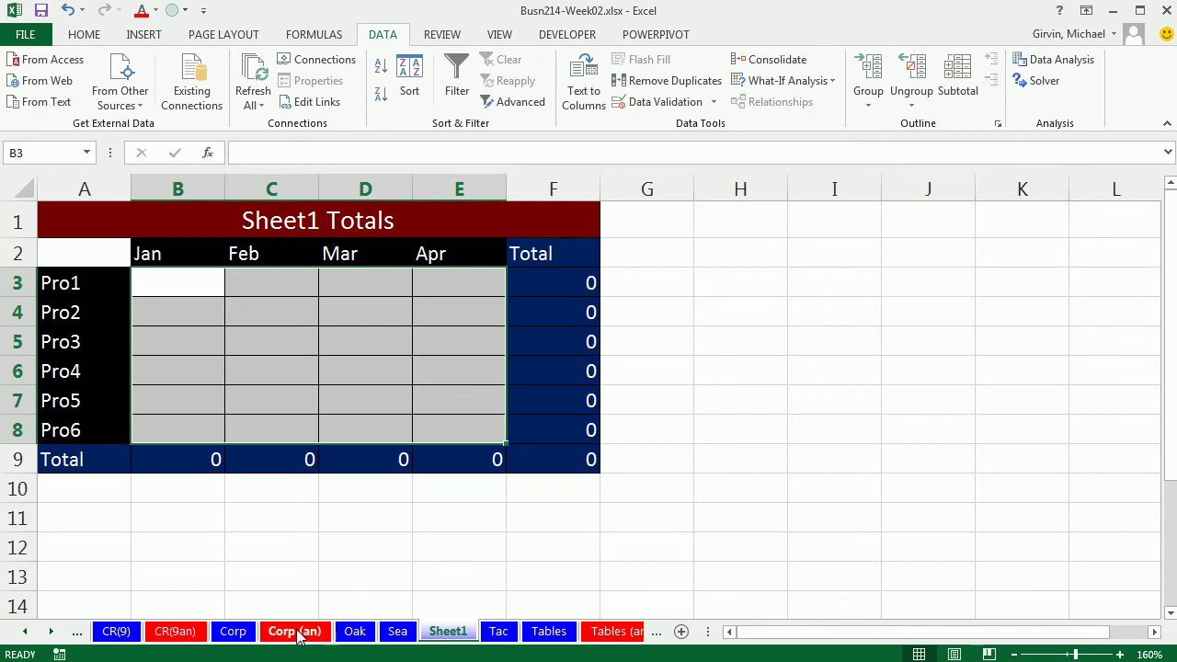
left_click(233, 631)
left_click(207, 295)
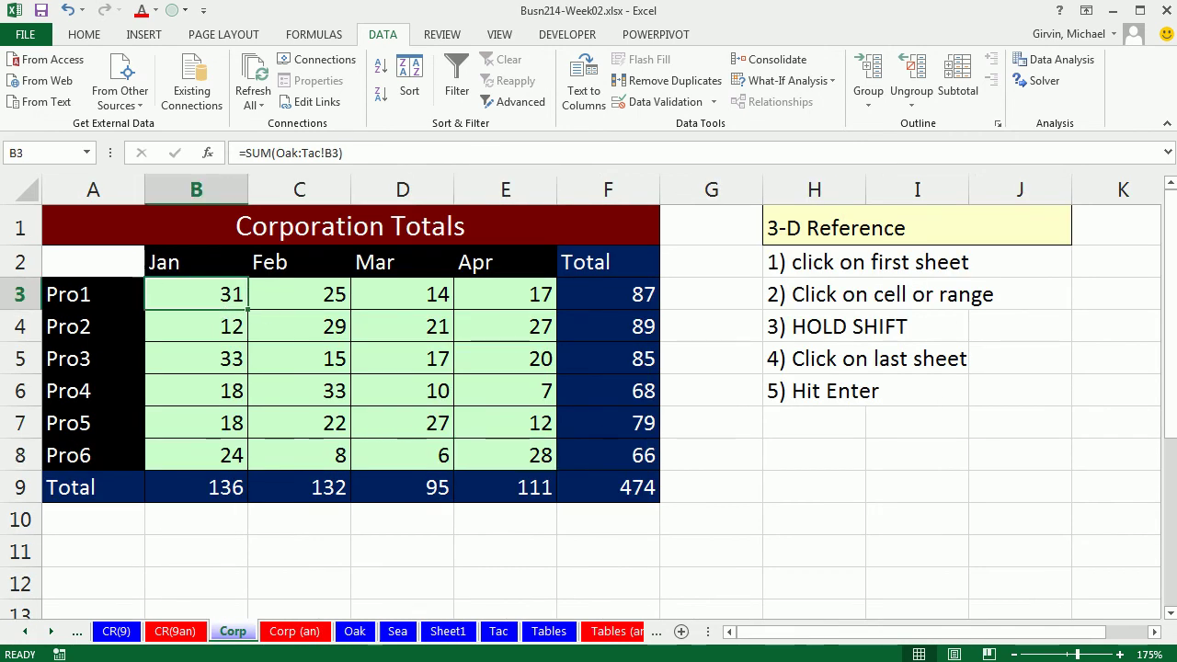
Rename the new worksheet between Sea and Tac as Bur
left_click(452, 633)
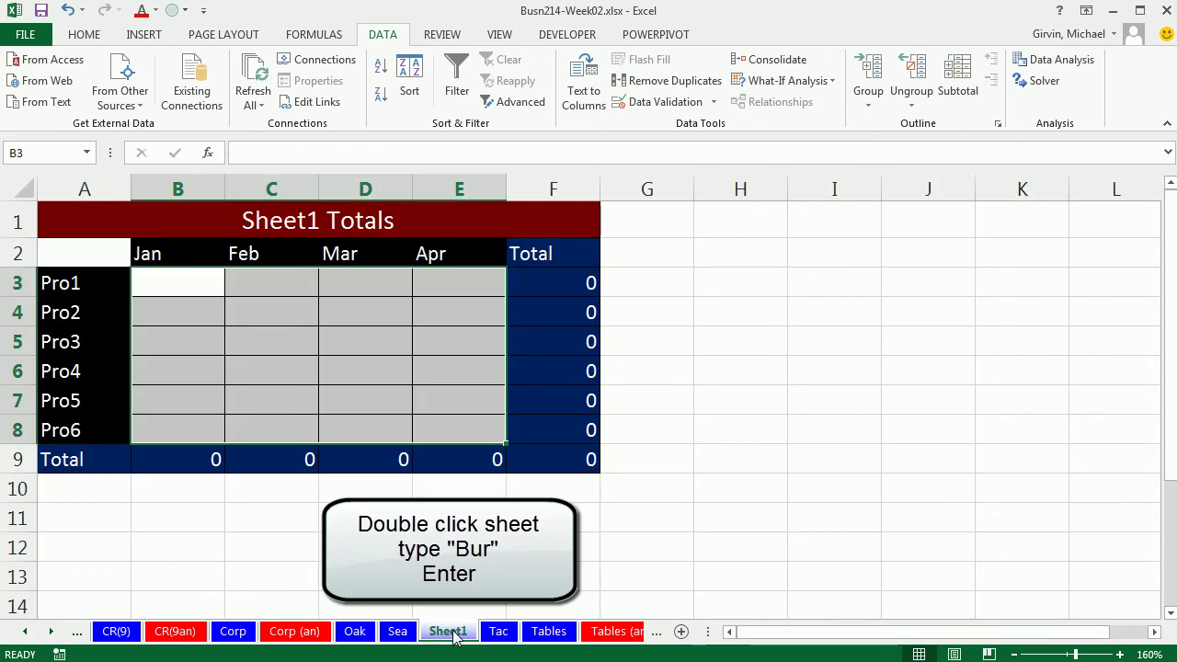
double_click(450, 631)
type("Bur")
key("Return")
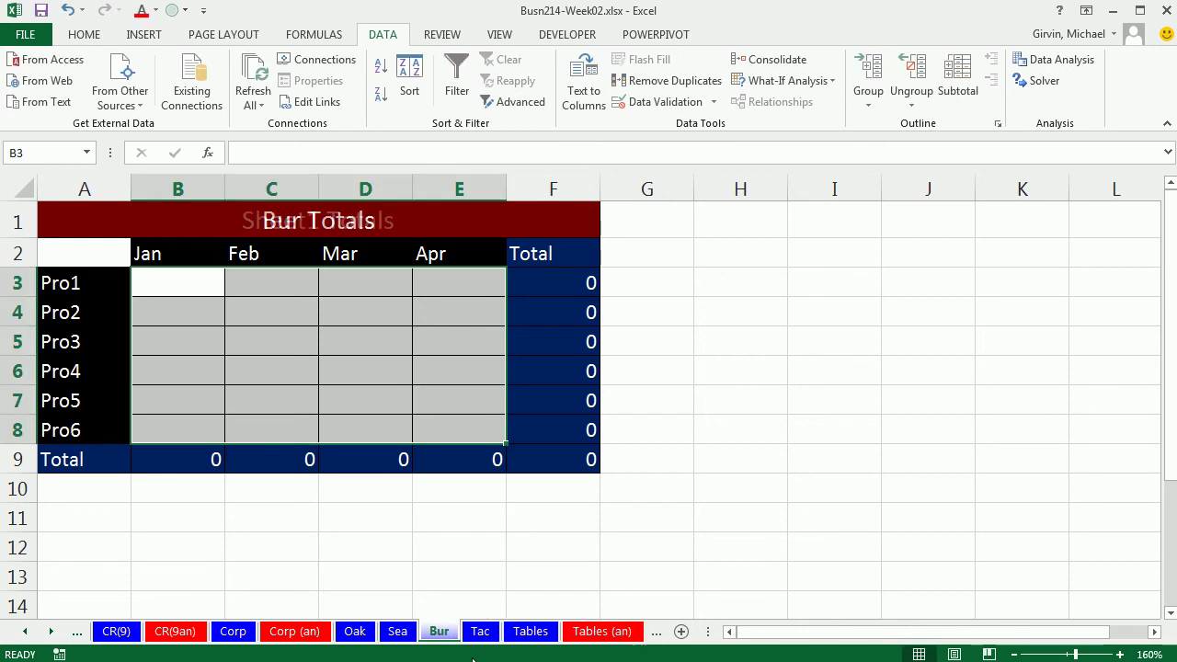
Enter 5000 as the January Pro1 value in B3 of the Bur sheet
left_click(181, 282)
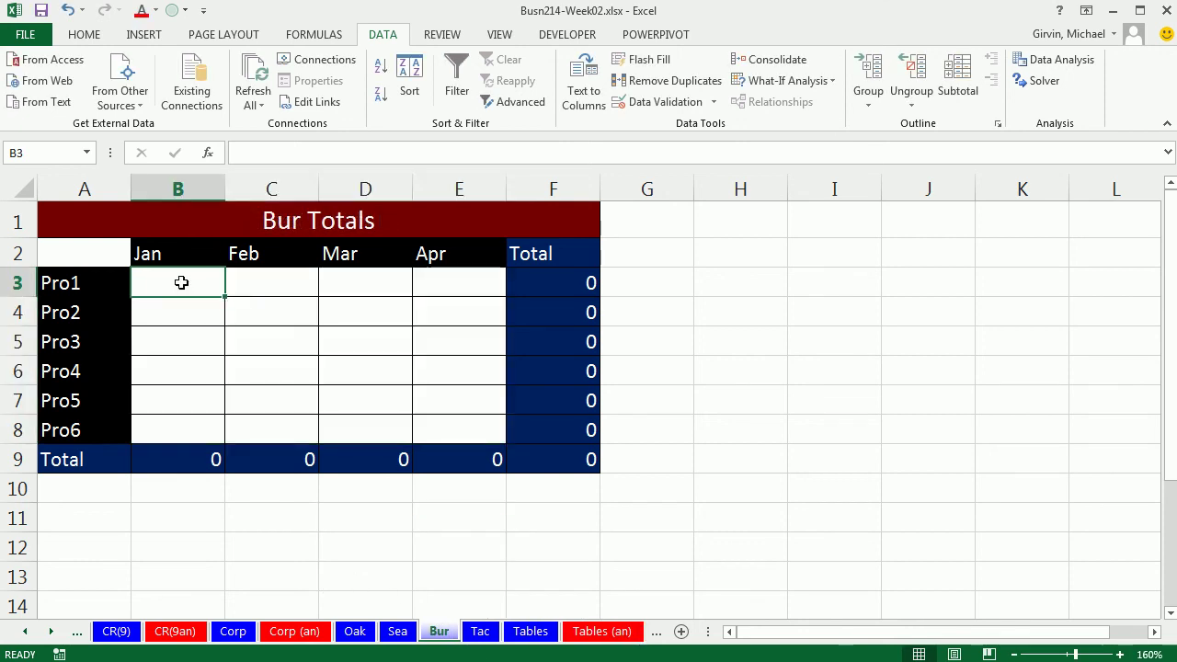
type("50")
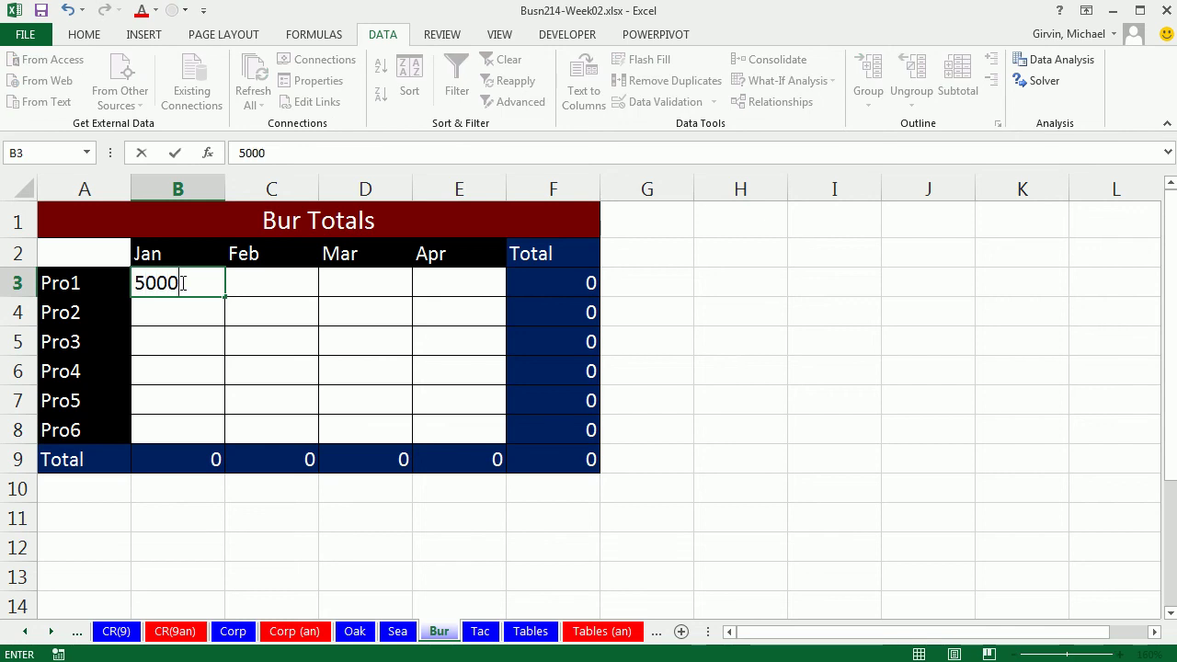
type("00")
key("ctrl+Return")
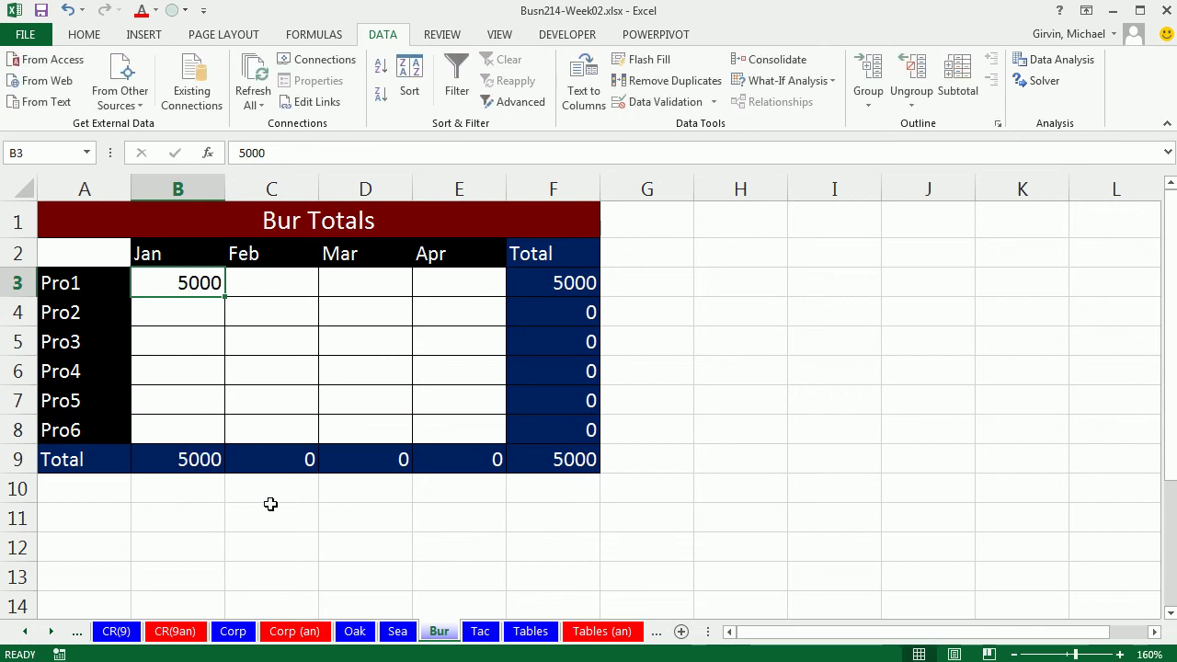
Check the January Pro1 total and its 3-D formula in B3 on the Corp sheet
left_click(232, 632)
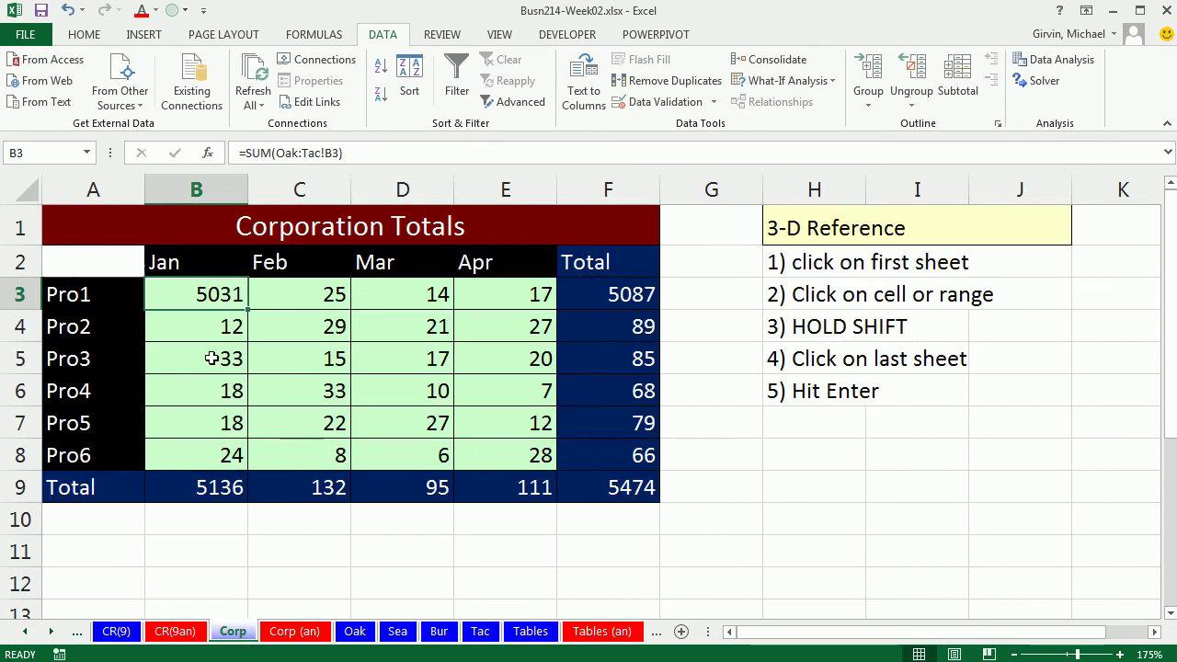
double_click(197, 295)
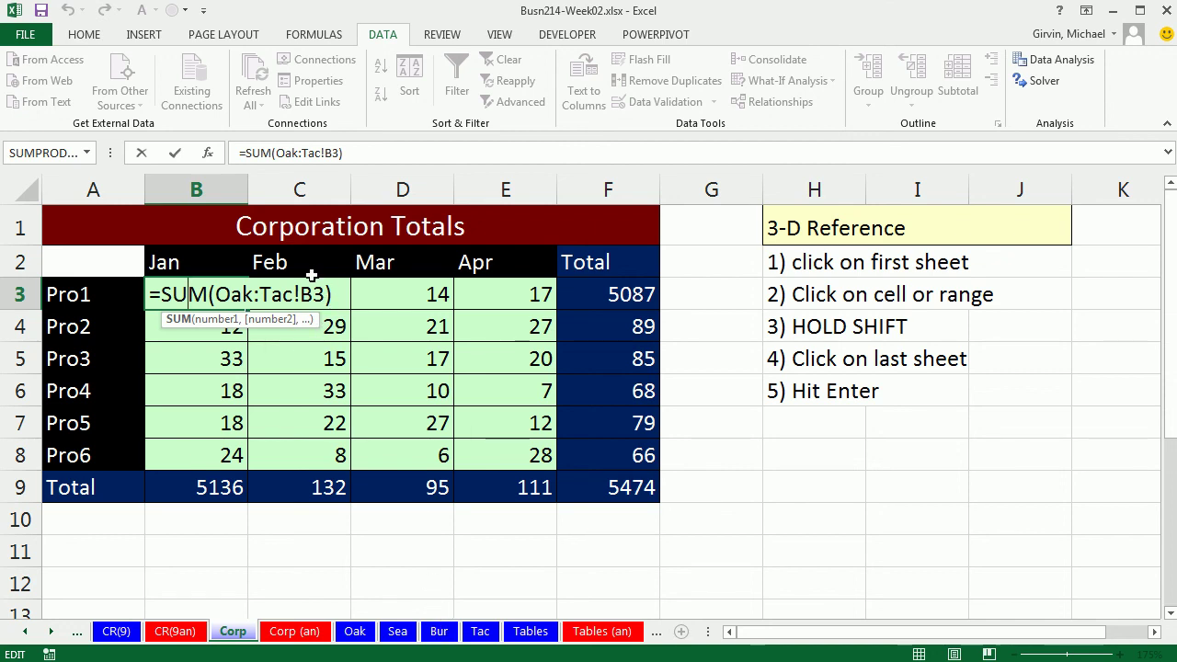
key("ctrl+Return")
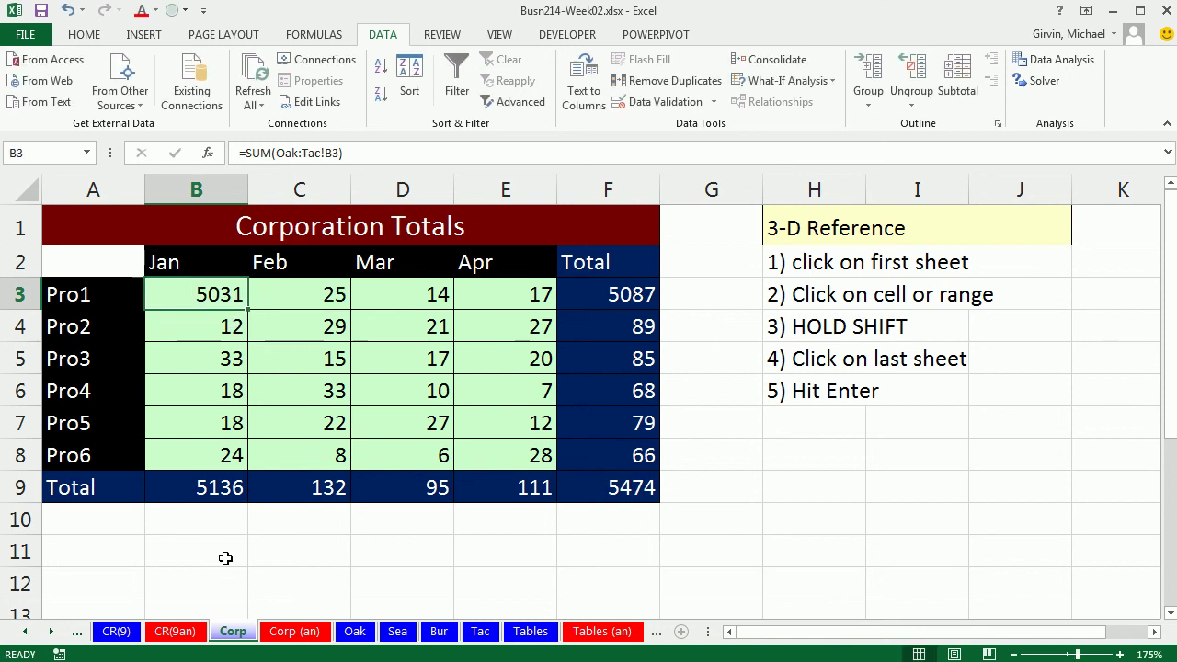
Copy the month headers Jan to Apr from B2:E2 to B11:E11 on the Corp sheet
left_click(206, 540)
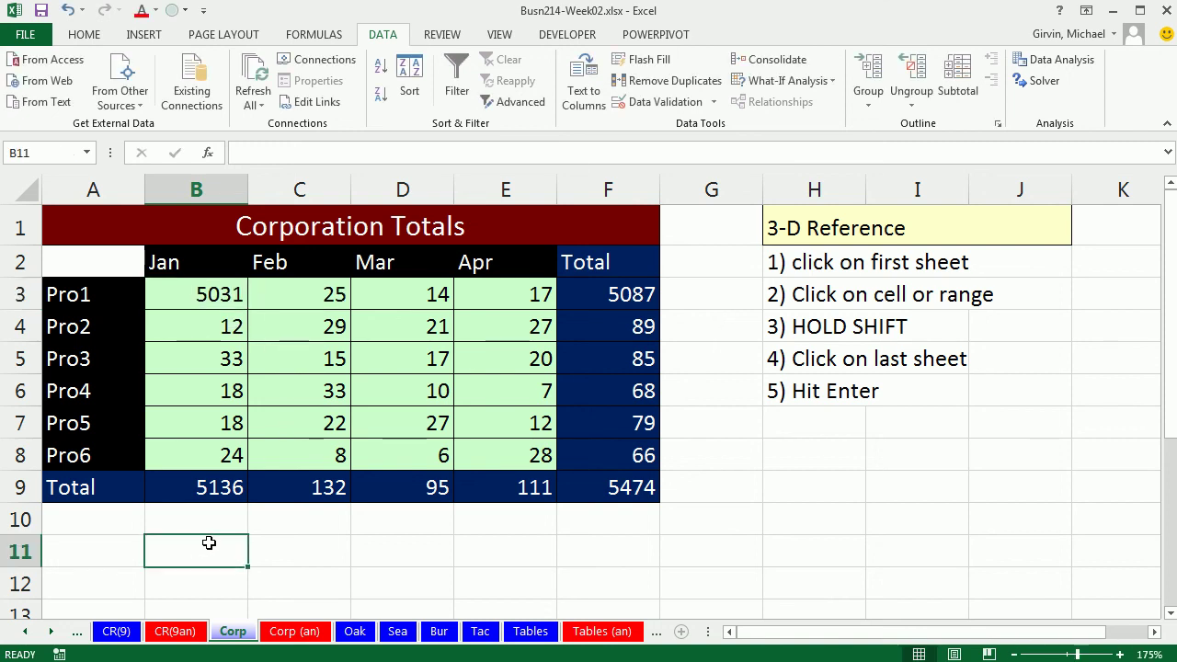
left_click_drag(198, 272, 477, 265)
key("ctrl+c")
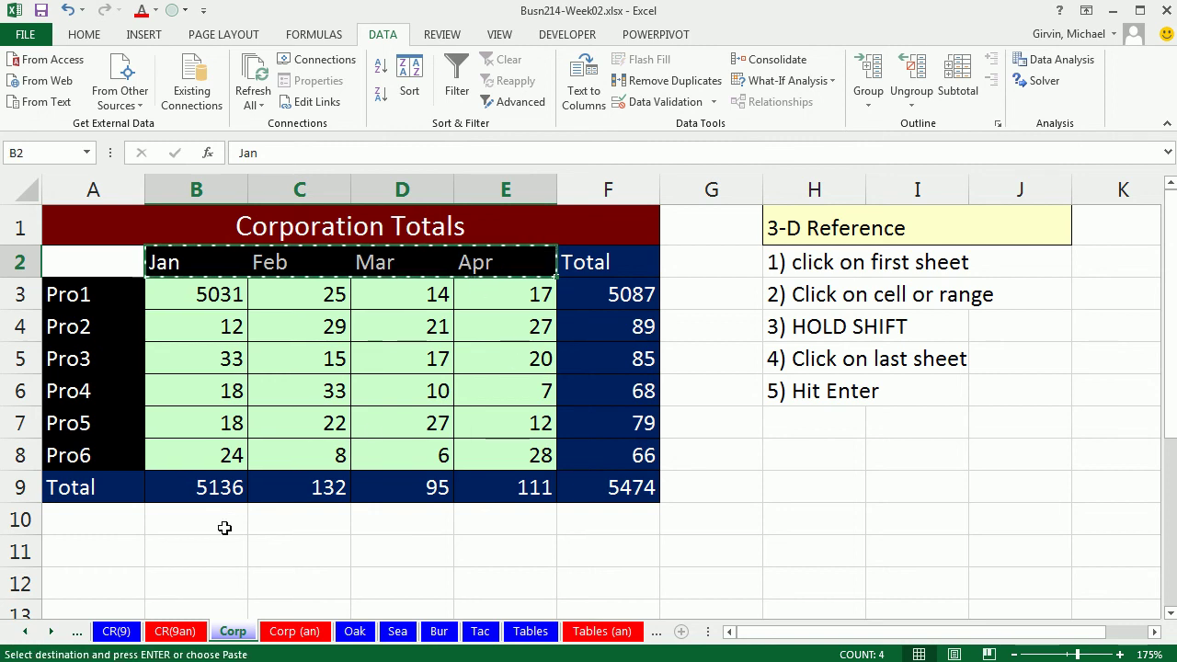
left_click(197, 544)
key("ctrl+v")
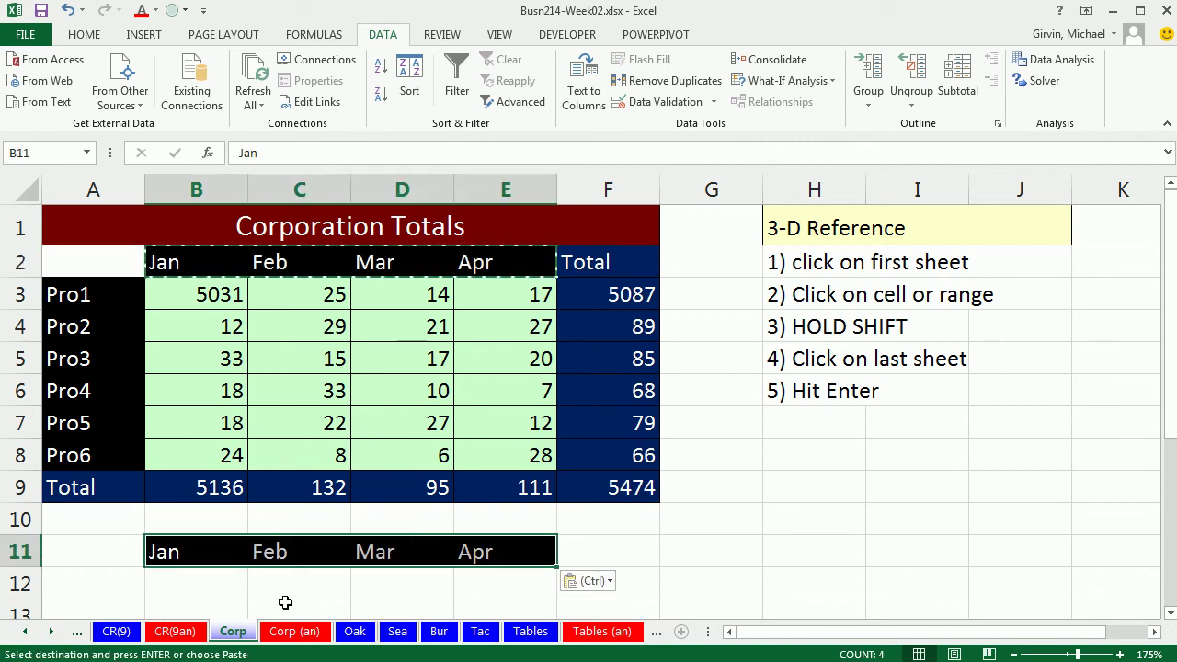
Enter a 3-D SUM of B3:B8 across the Oak to Tac sheets, =SUM(Oak:Tac!B3:B8), in B12 of the Corp sheet
left_click(197, 586)
type("=sum")
key("Tab")
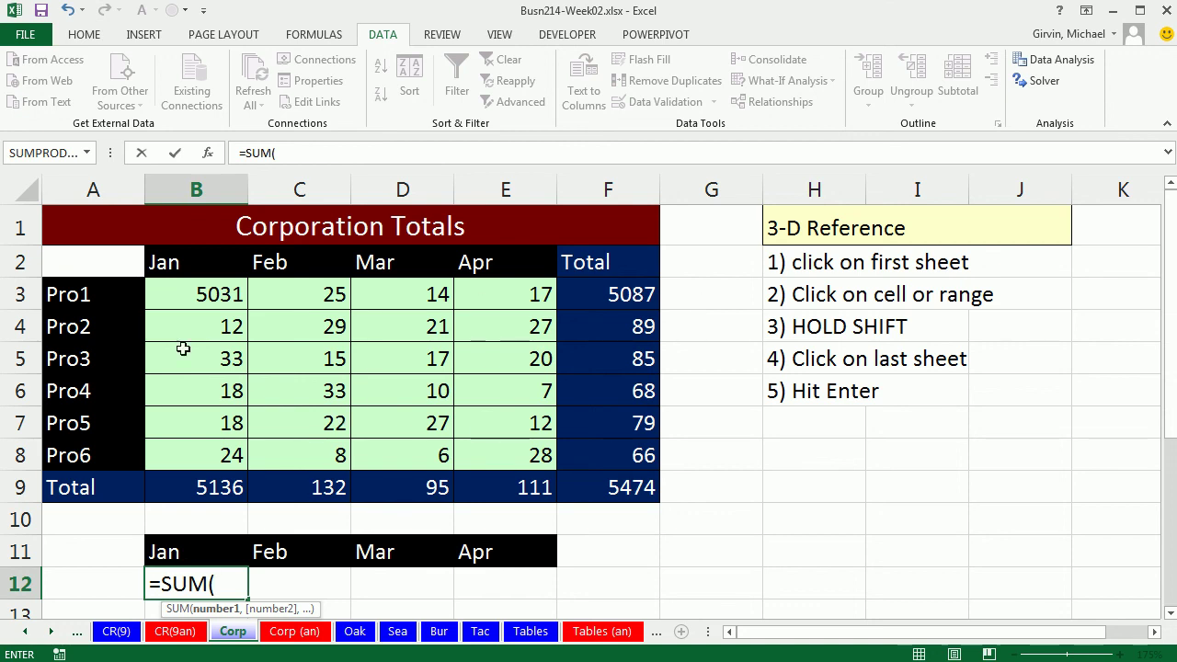
left_click(355, 632)
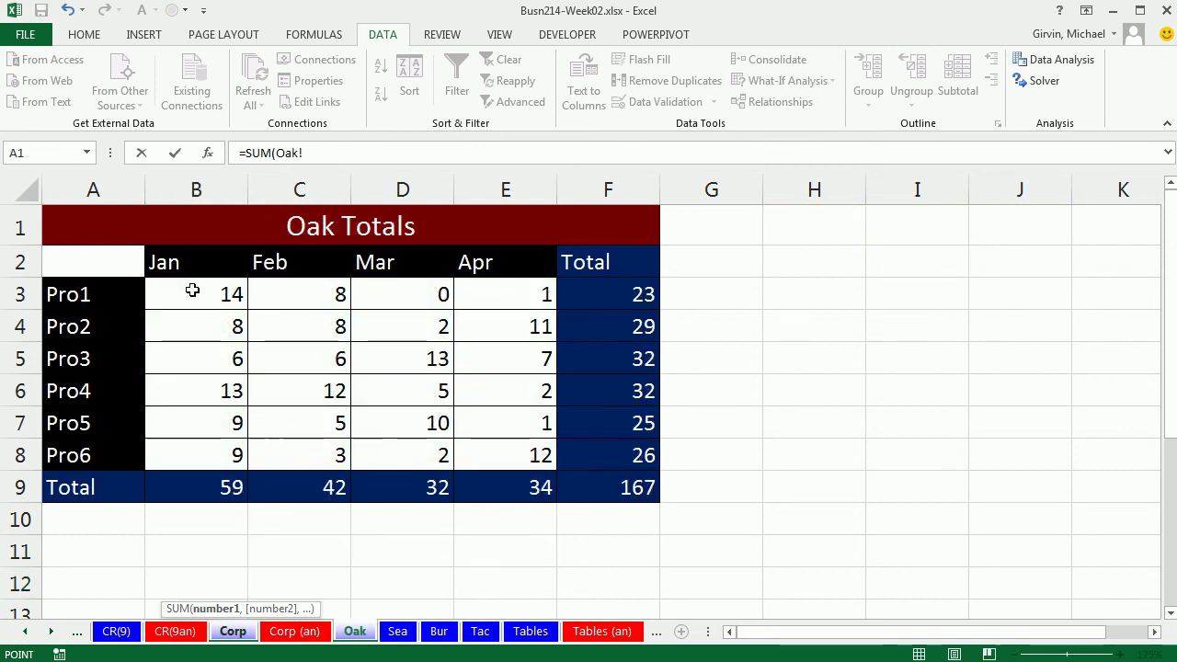
left_click_drag(190, 292, 197, 456)
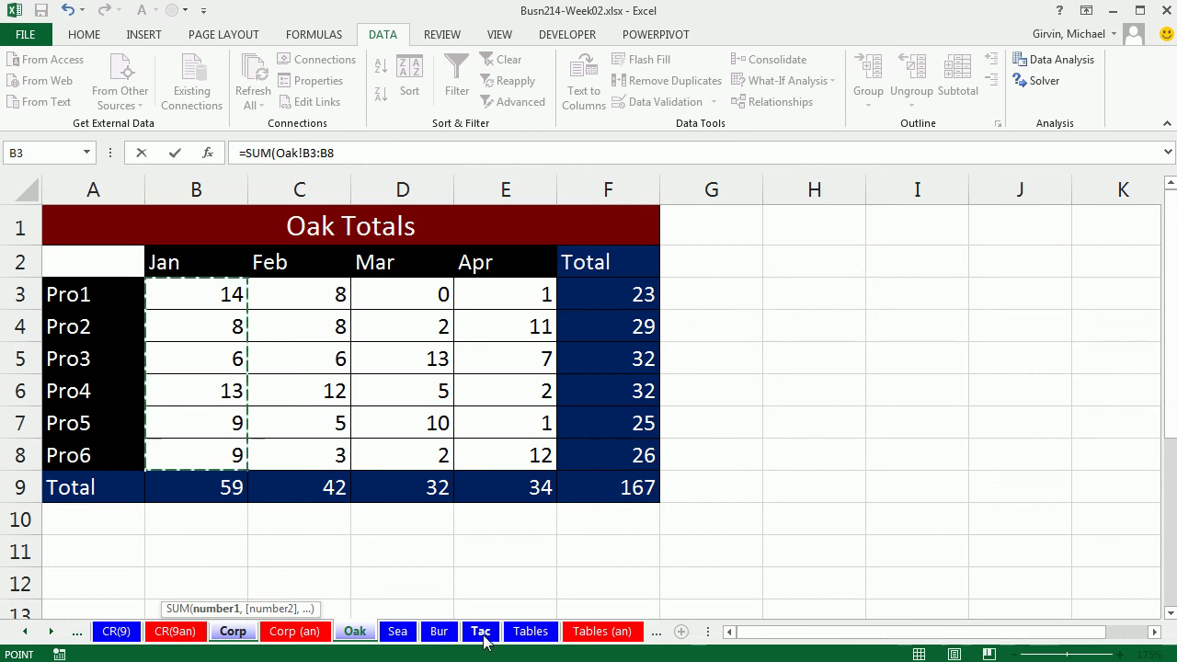
left_click(485, 637, "shift")
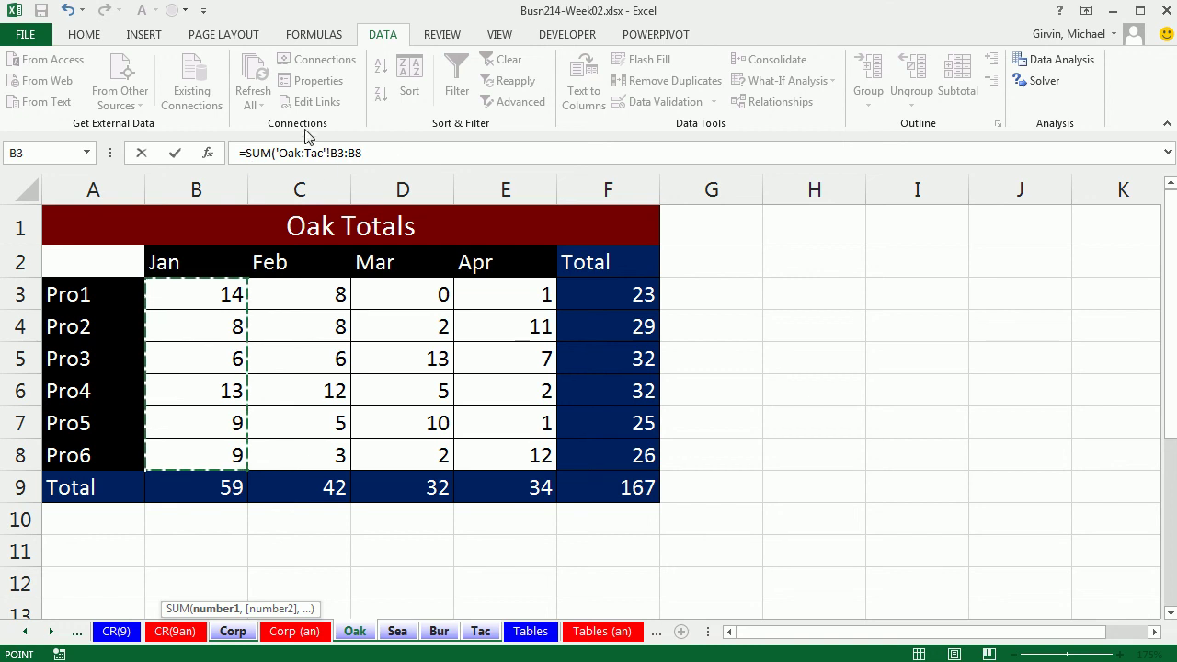
left_click(399, 154)
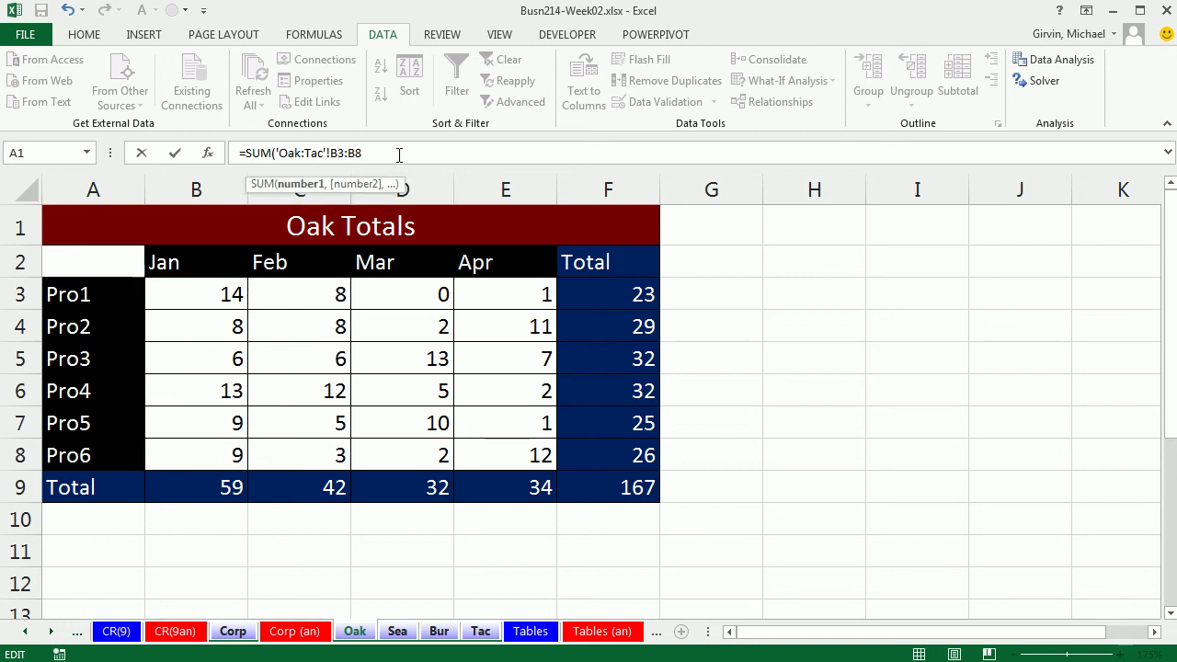
key("Return")
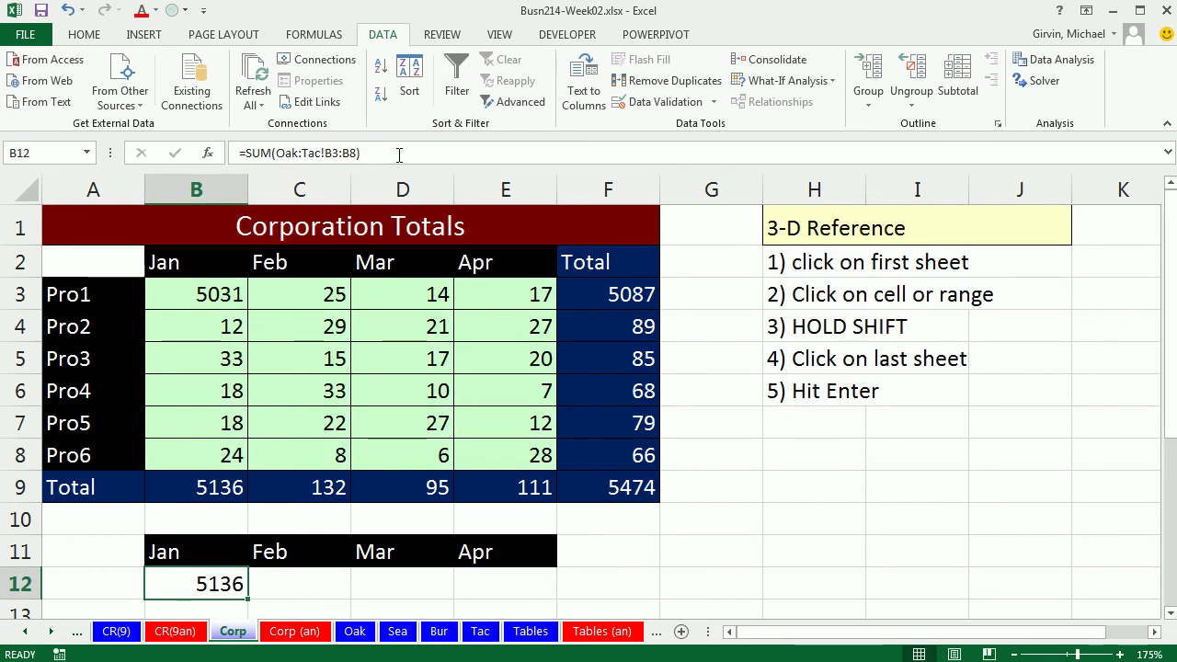
Fill the January 3-D total from B12 across to E12 and check the April formula in E12
left_click_drag(247, 599, 524, 591)
left_click(518, 588)
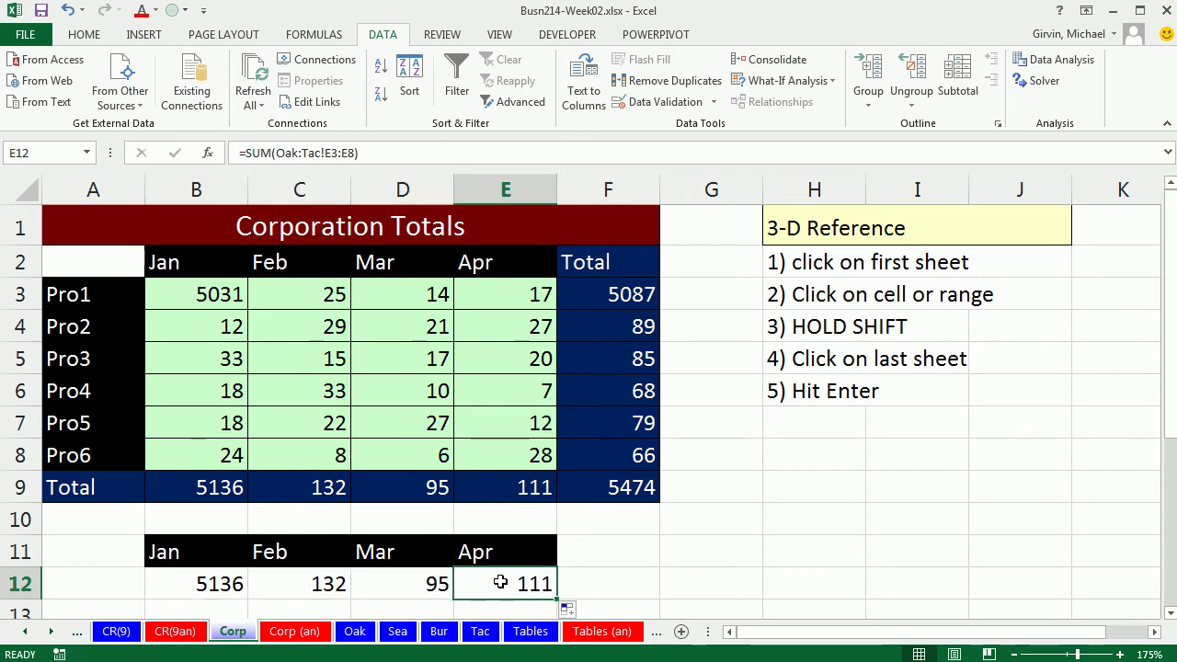
key("F2")
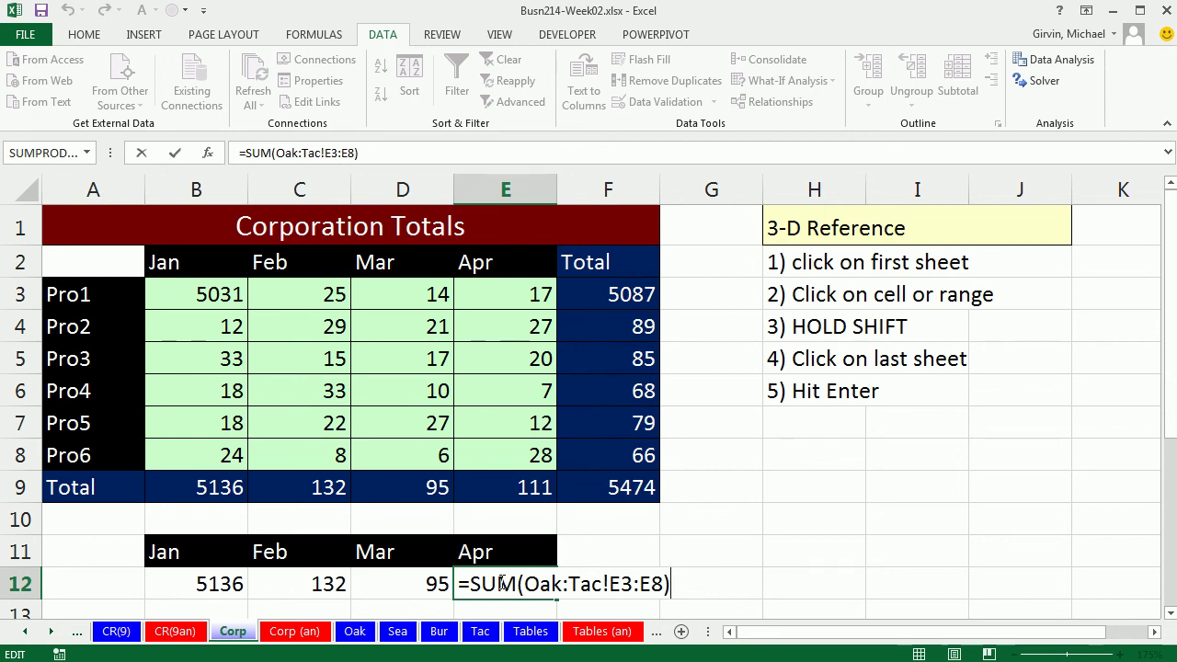
key("Return")
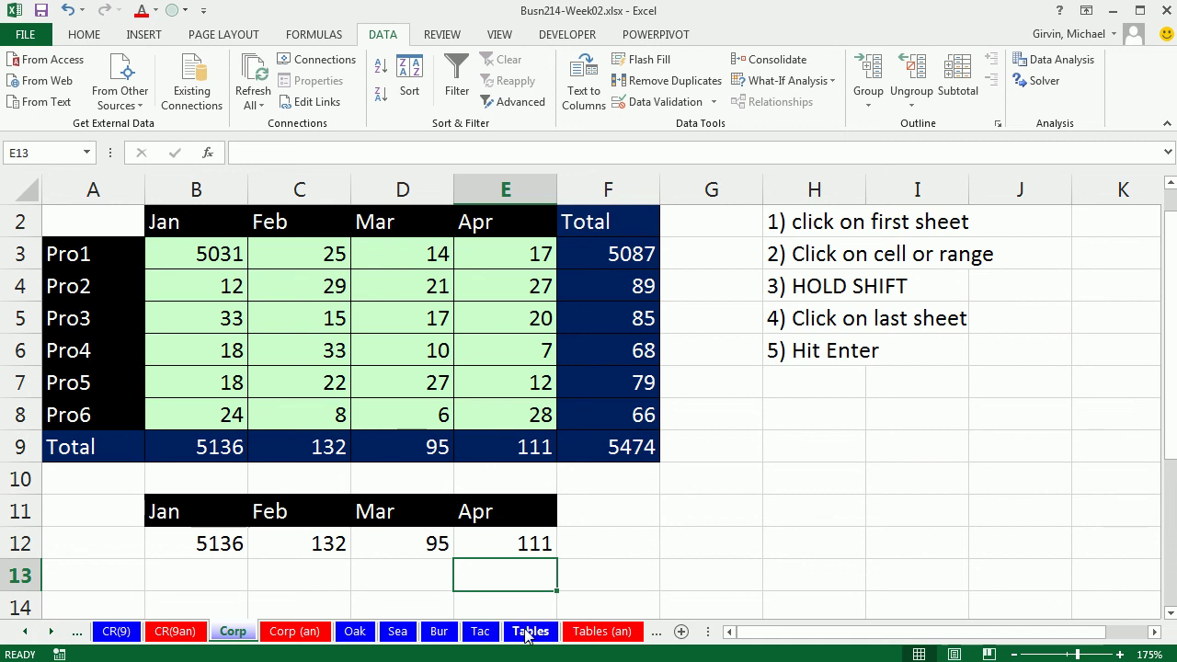